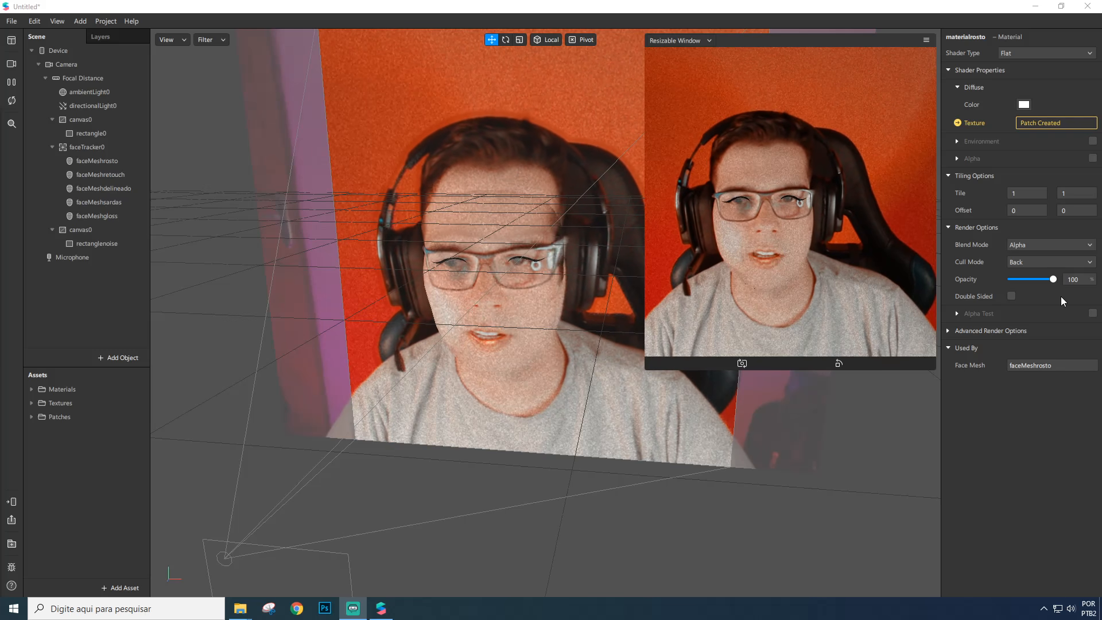
# Close the current project without saving its changes and start a new blank project in a maximised window
pyautogui.click(1091, 5)
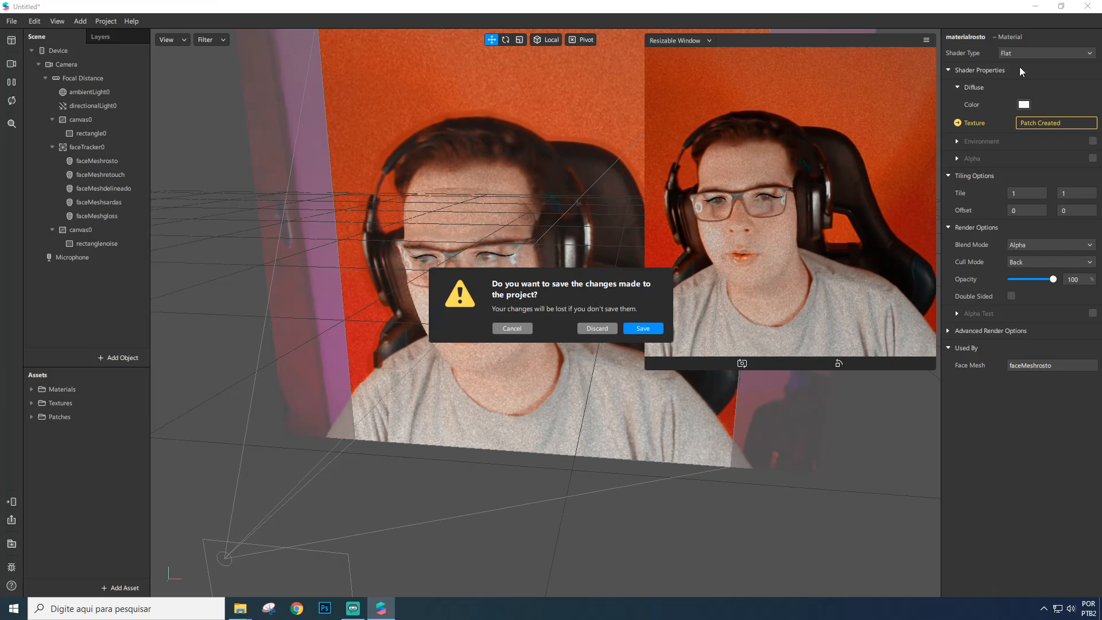
pyautogui.click(588, 332)
pyautogui.click(423, 215)
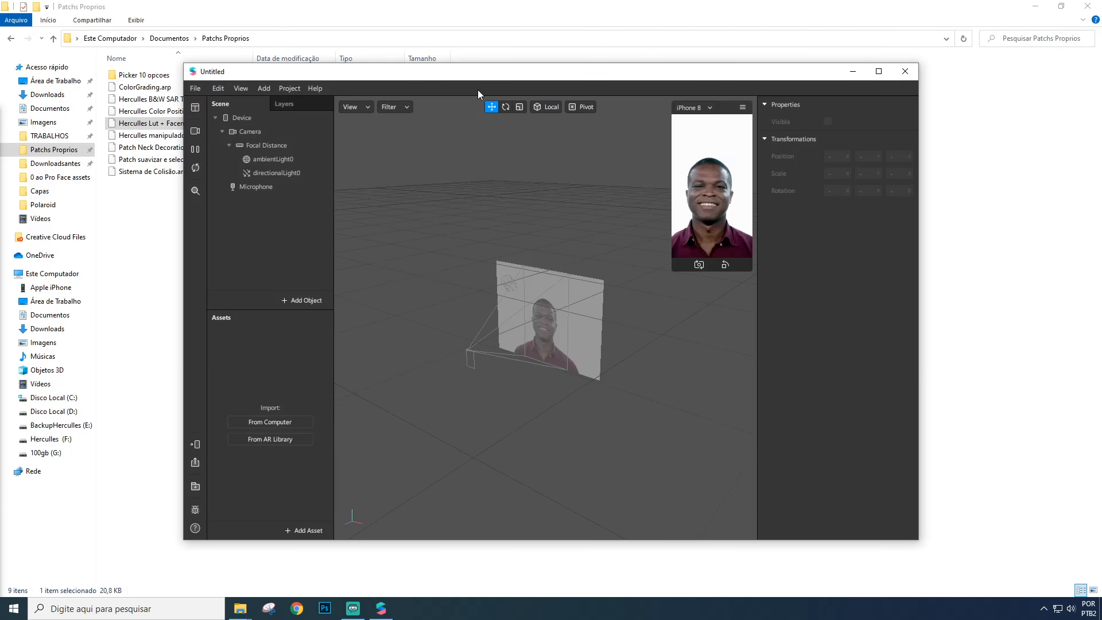
pyautogui.doubleClick(481, 75)
# Use the c922 Pro Stream Webcam as the camera source and change the preview to an enlarged Resizable Window
pyautogui.click(11, 65)
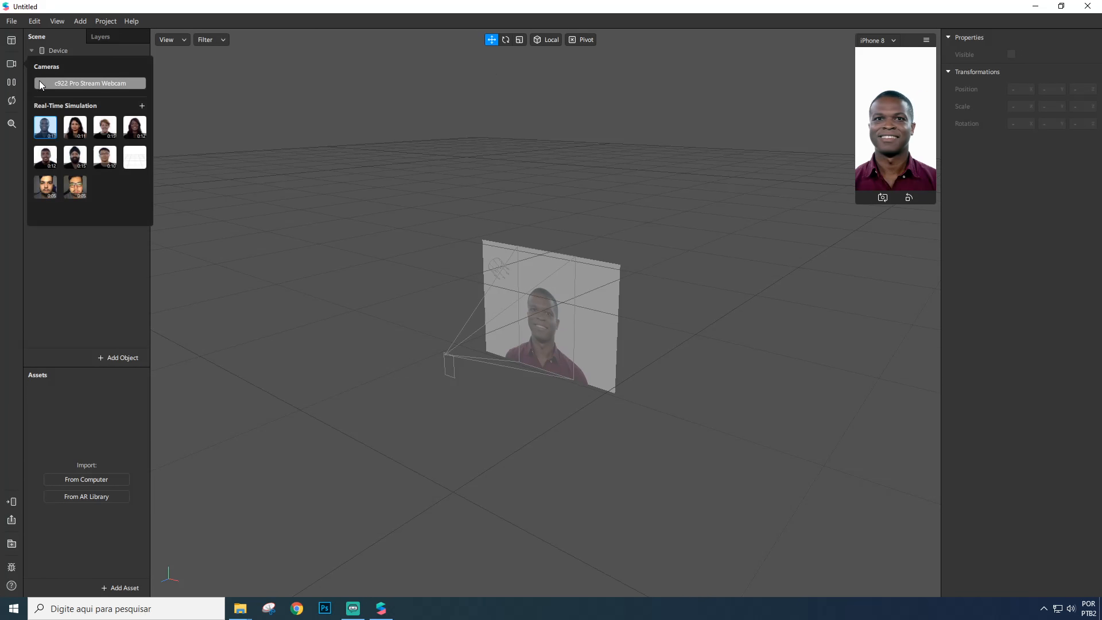
pyautogui.click(40, 83)
pyautogui.click(876, 40)
pyautogui.click(889, 70)
pyautogui.moveTo(855, 204); pyautogui.dragTo(661, 348)
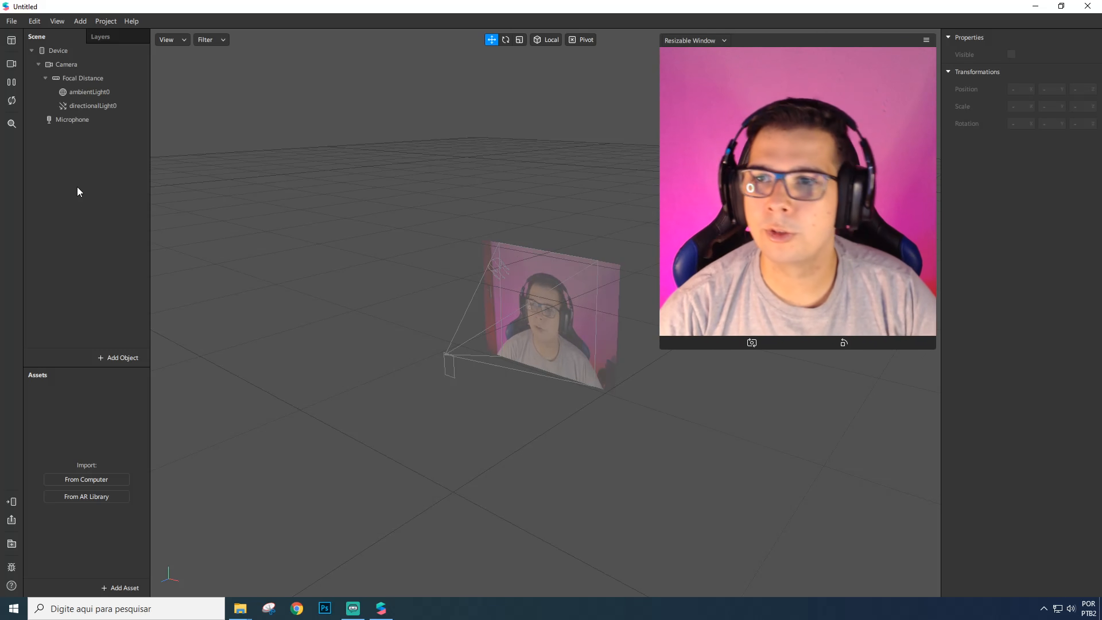
# Add a face tracker to the scene
pyautogui.rightClick(81, 156)
pyautogui.click(69, 142)
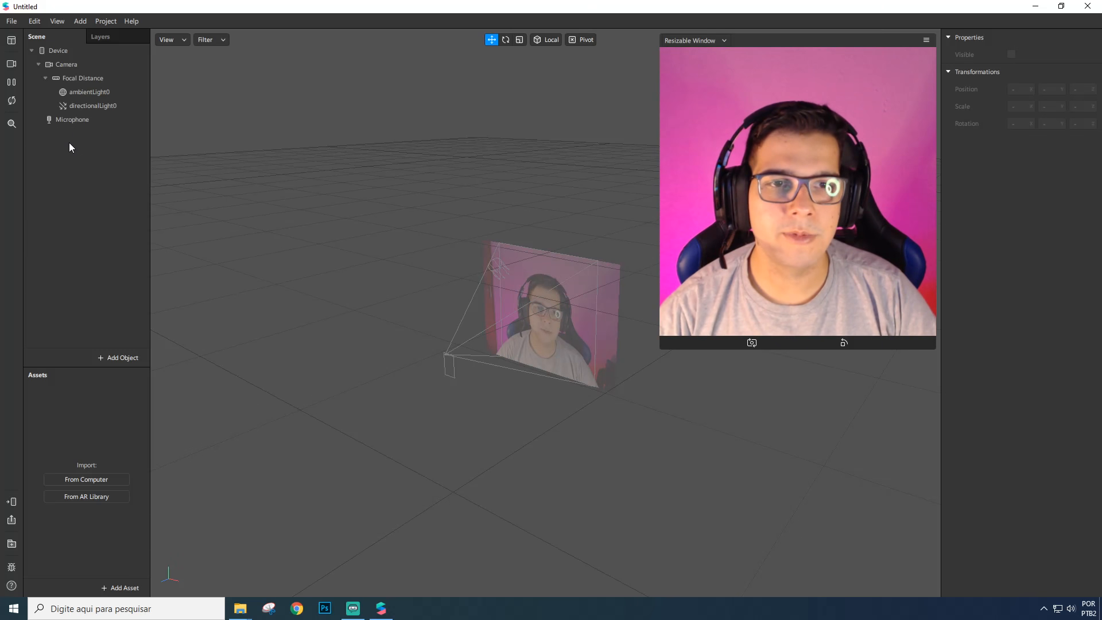
pyautogui.rightClick(69, 142)
pyautogui.moveTo(81, 153)
pyautogui.click(235, 152)
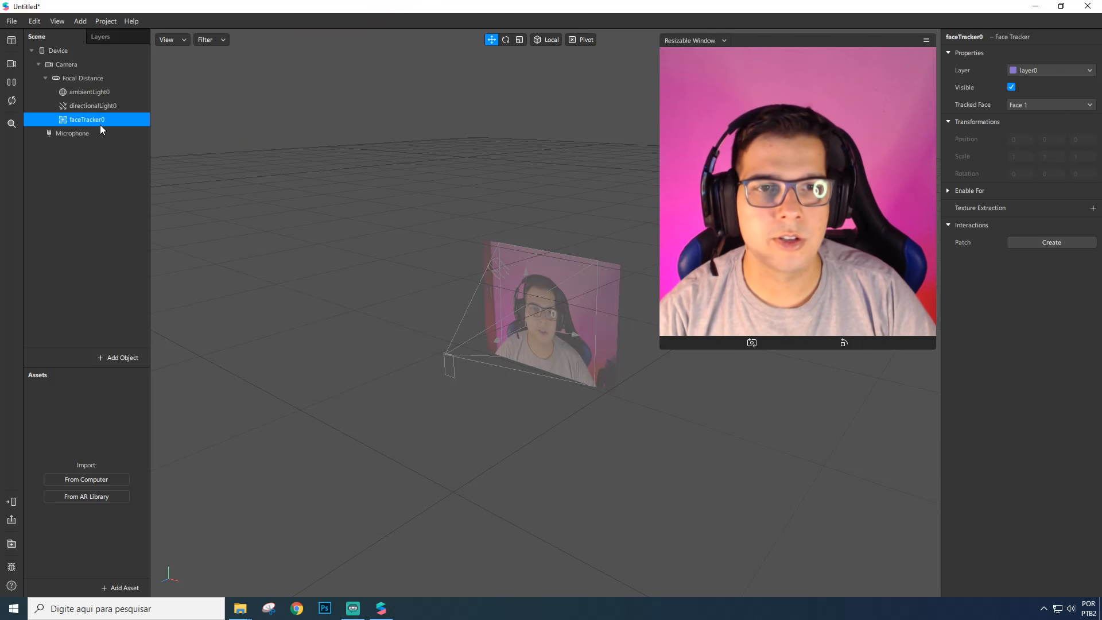
# Add a face mesh under the face tracker and rename it faceMeshdelineador
pyautogui.rightClick(101, 123)
pyautogui.moveTo(151, 135)
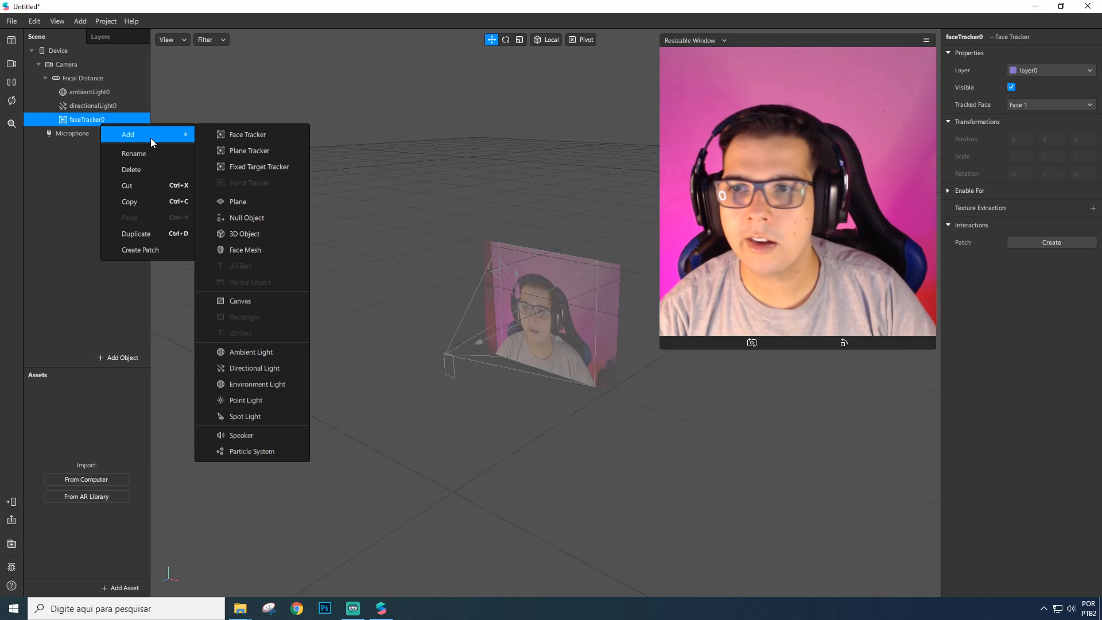
pyautogui.click(260, 248)
pyautogui.doubleClick(112, 132)
pyautogui.press('BackSpace')
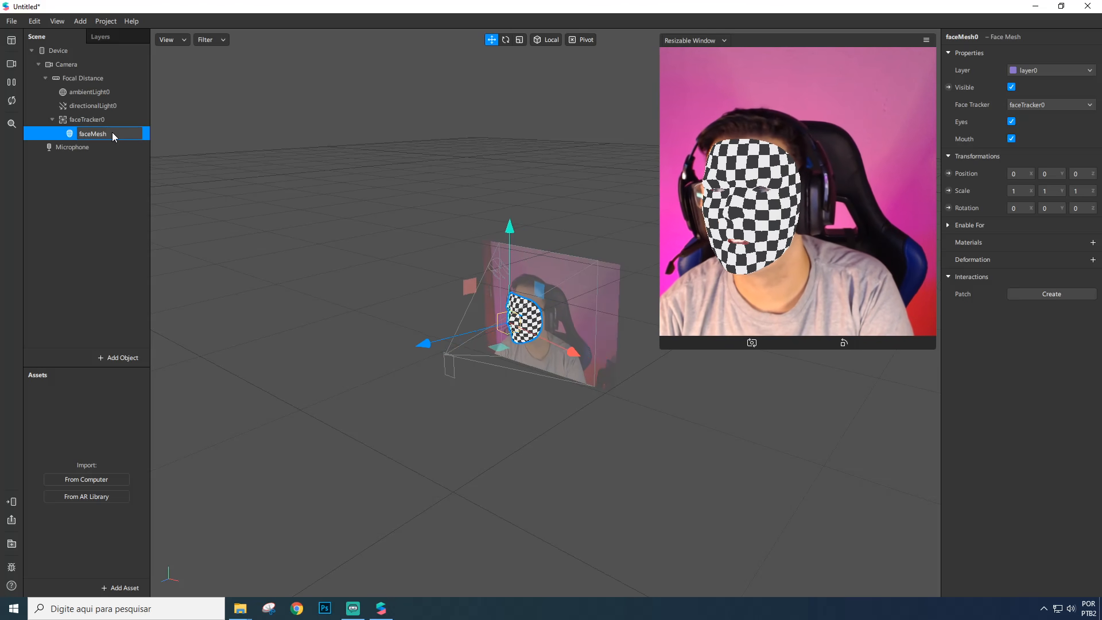
pyautogui.write('delinead')
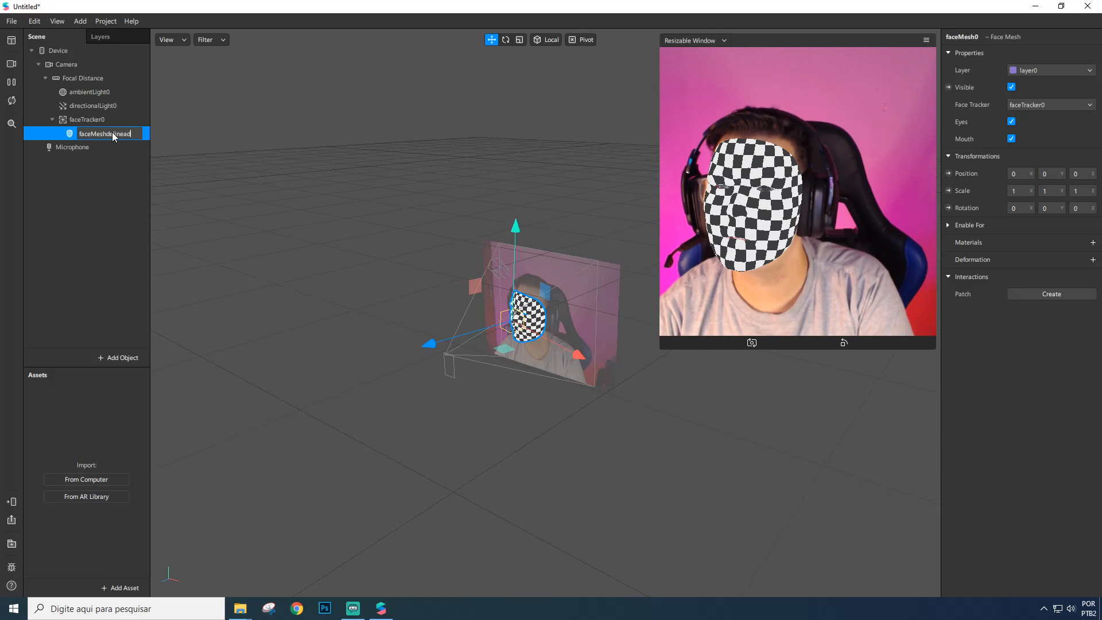
pyautogui.write('or')
pyautogui.press('Return')
# Add a second face mesh under the face tracker and rename it faceMeshgloss
pyautogui.click(98, 122)
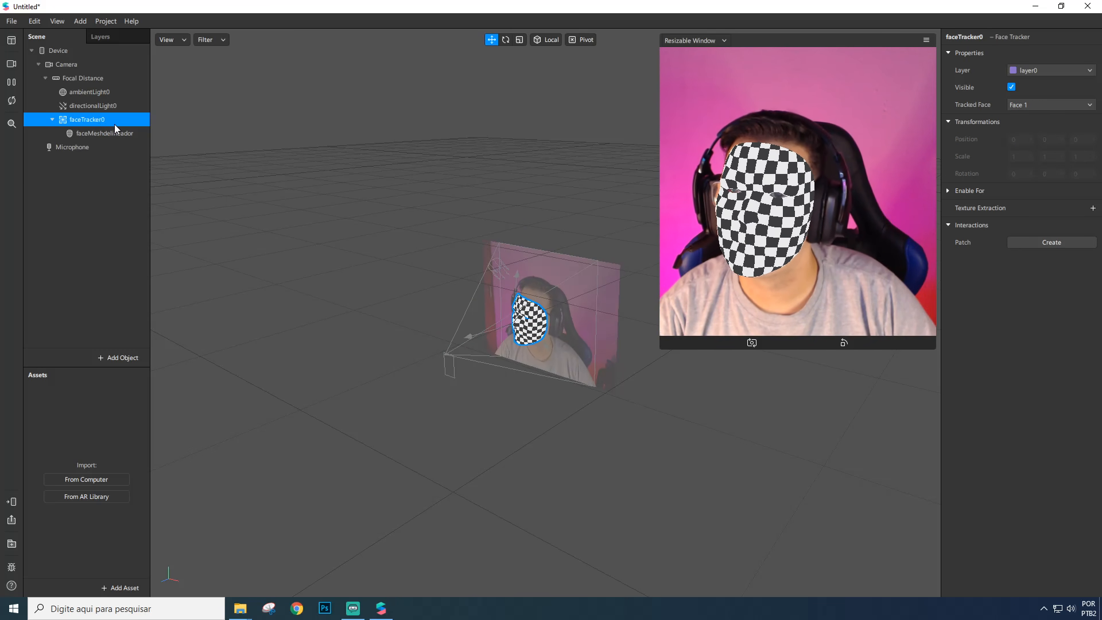
pyautogui.rightClick(115, 124)
pyautogui.moveTo(133, 132)
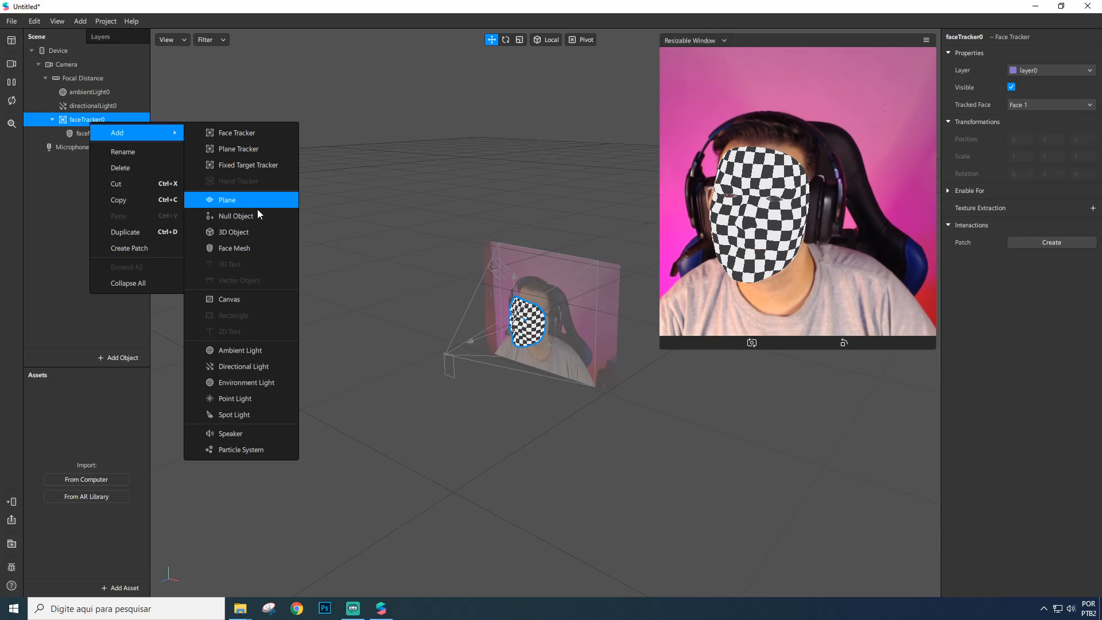
pyautogui.click(254, 250)
pyautogui.doubleClick(122, 148)
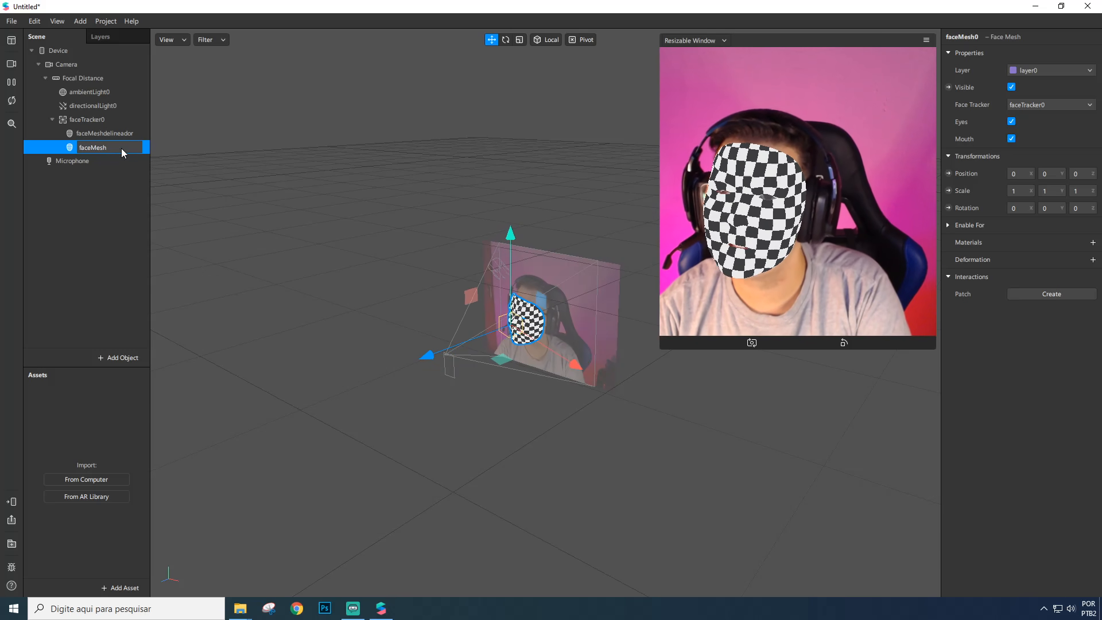
pyautogui.press('Return')
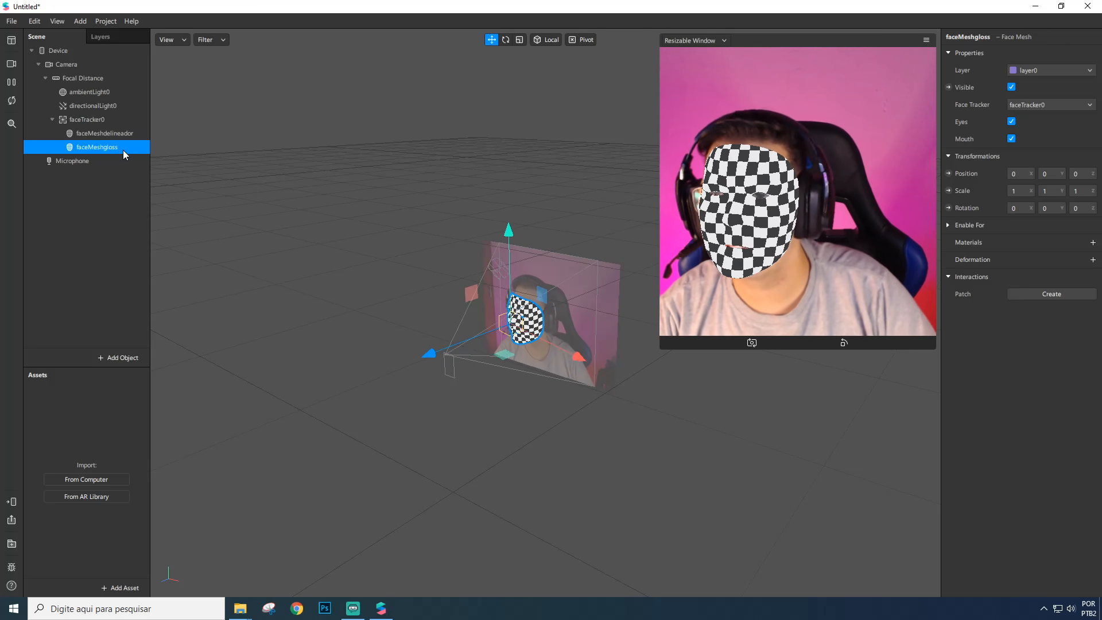
# Add a third face mesh under the face tracker and rename it faceMeshretouch
pyautogui.rightClick(87, 120)
pyautogui.moveTo(174, 127)
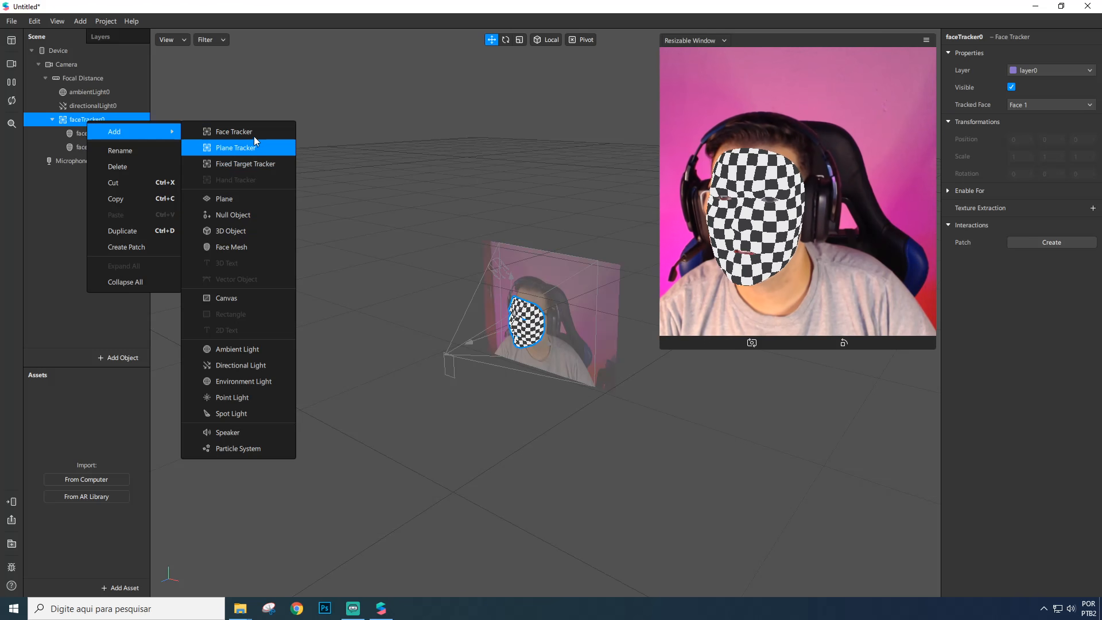
pyautogui.click(260, 246)
pyautogui.doubleClick(118, 161)
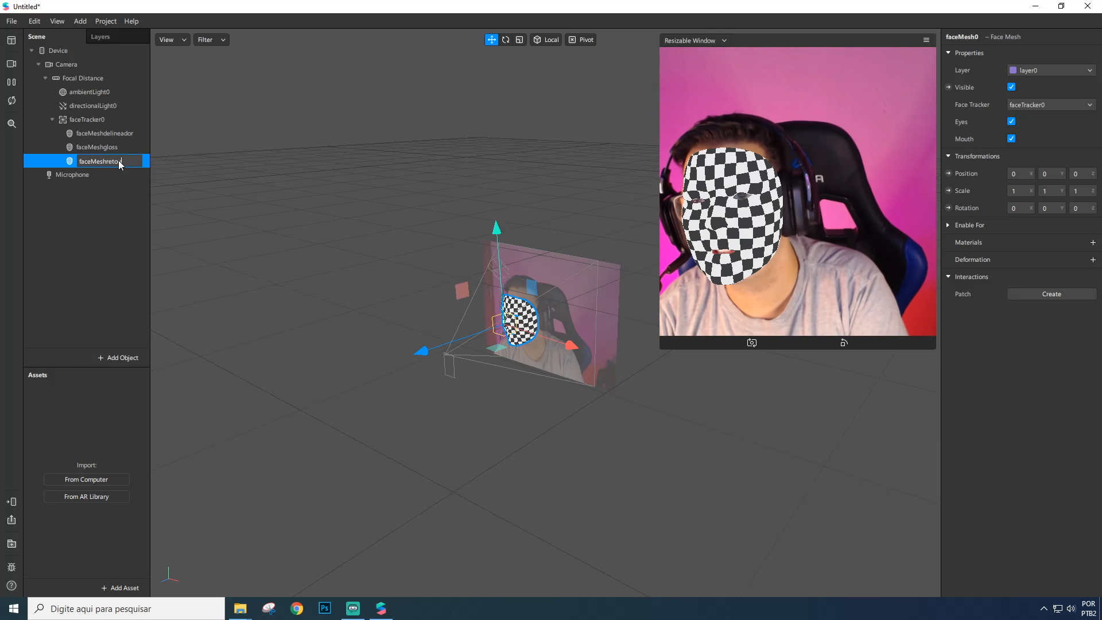
pyautogui.write('faceMeshretouch')
pyautogui.press('Return')
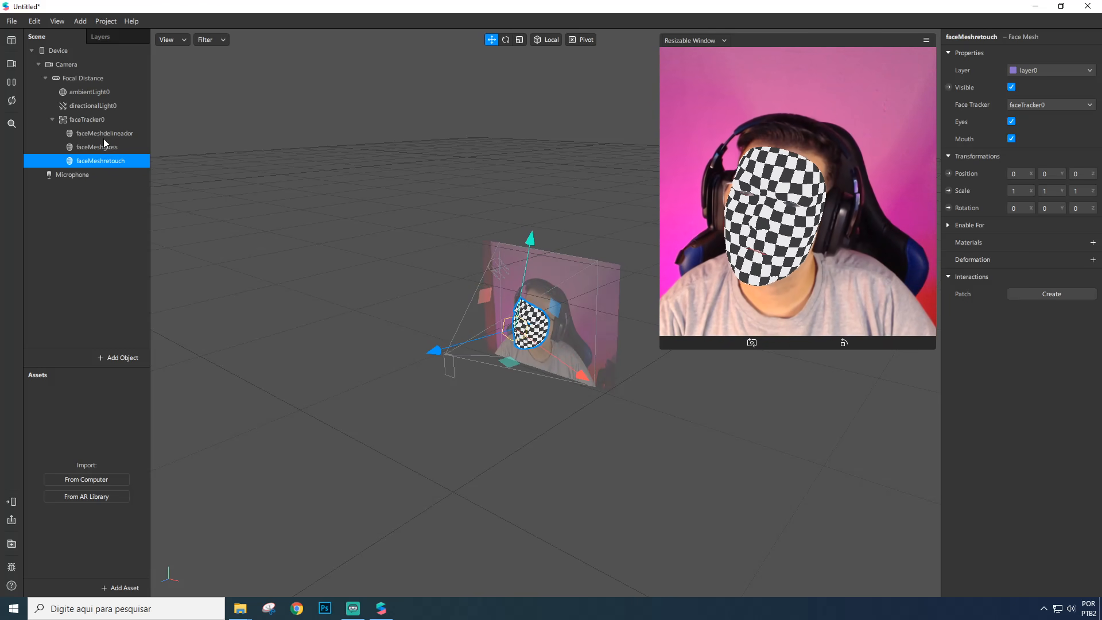
# Create a new material for faceMeshdelineador and rename it materialdelineador
pyautogui.rightClick(84, 122)
pyautogui.click(74, 133)
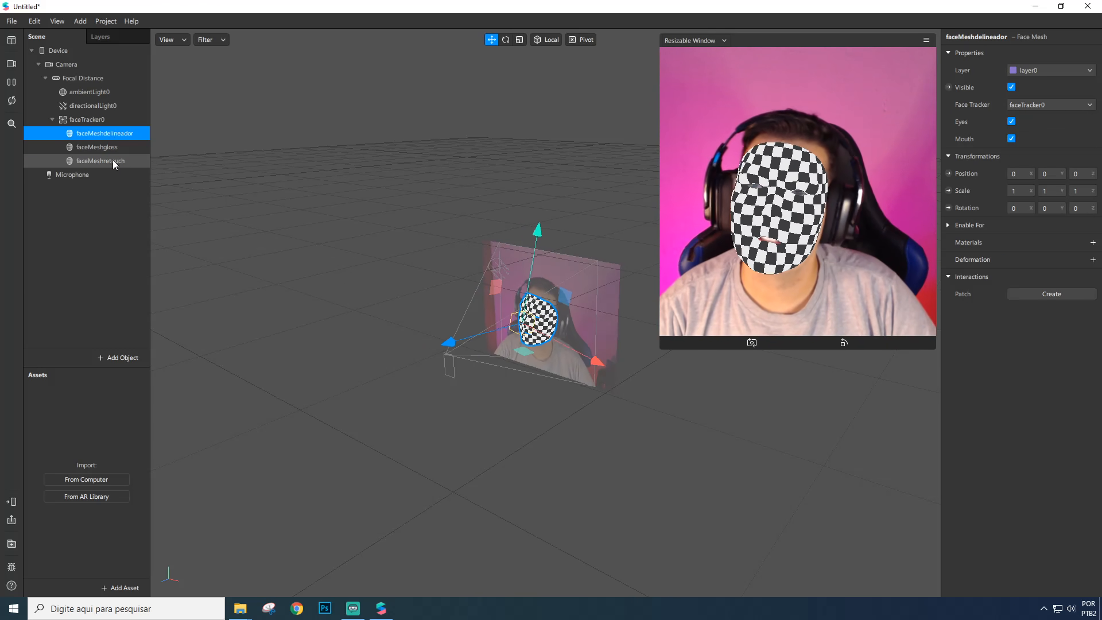
pyautogui.click(1093, 243)
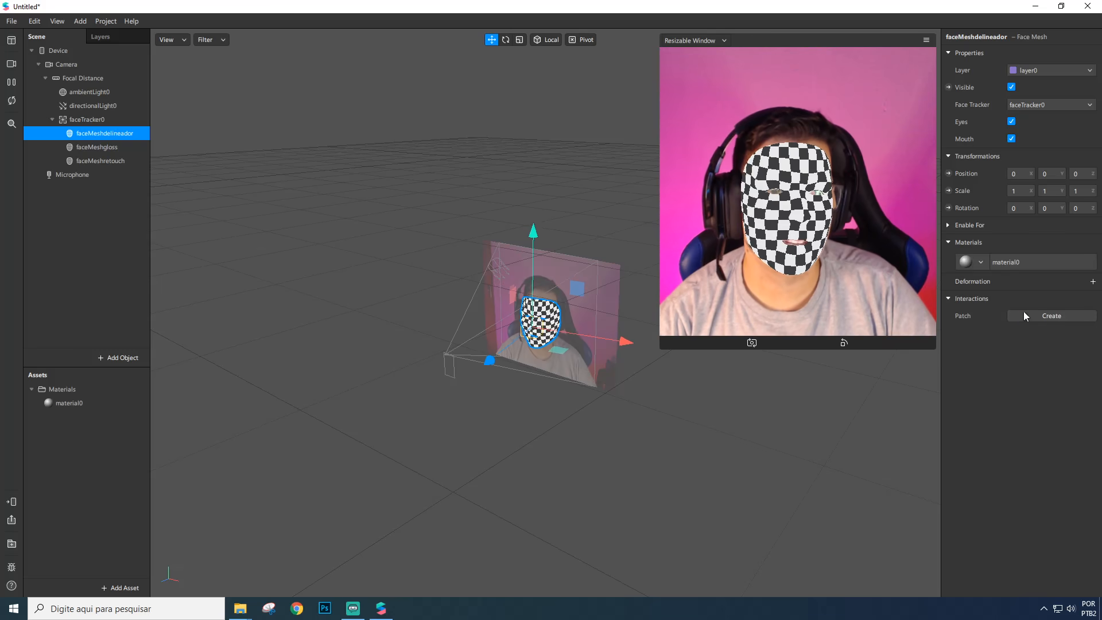
pyautogui.doubleClick(82, 404)
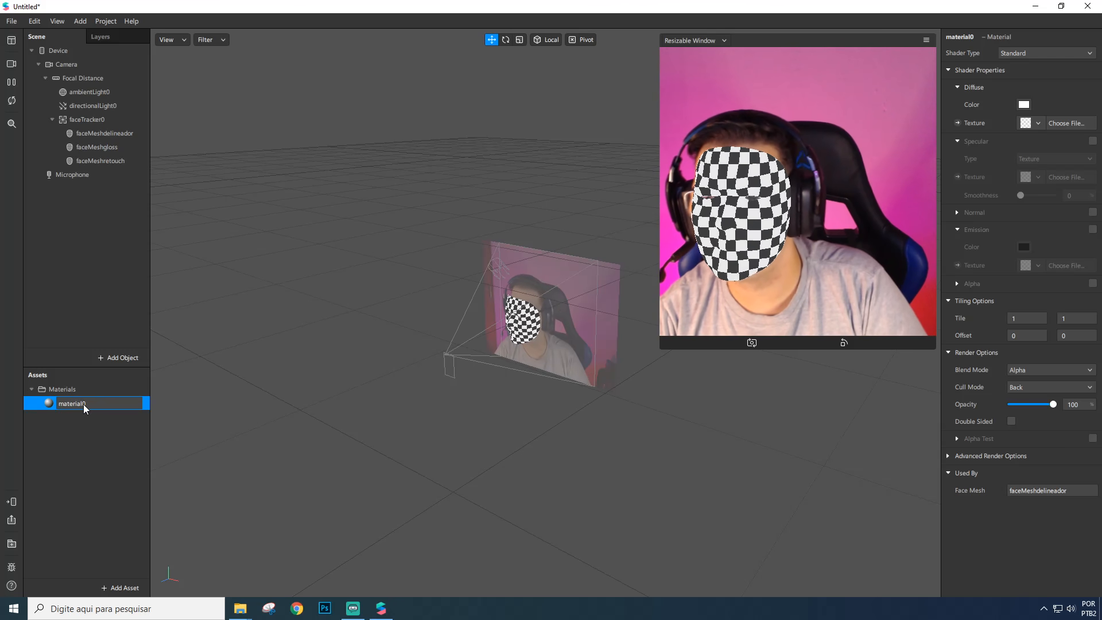
pyautogui.write('materialdelineador')
pyautogui.press('Return')
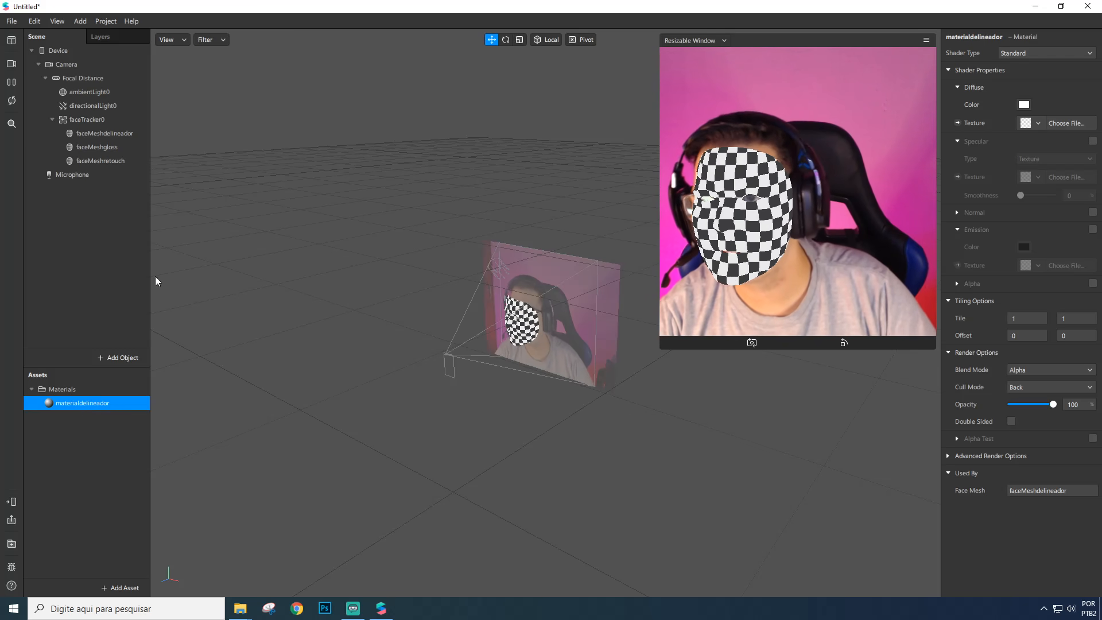
# Create a new material for faceMeshgloss and rename it materialgloss
pyautogui.click(95, 148)
pyautogui.click(1093, 243)
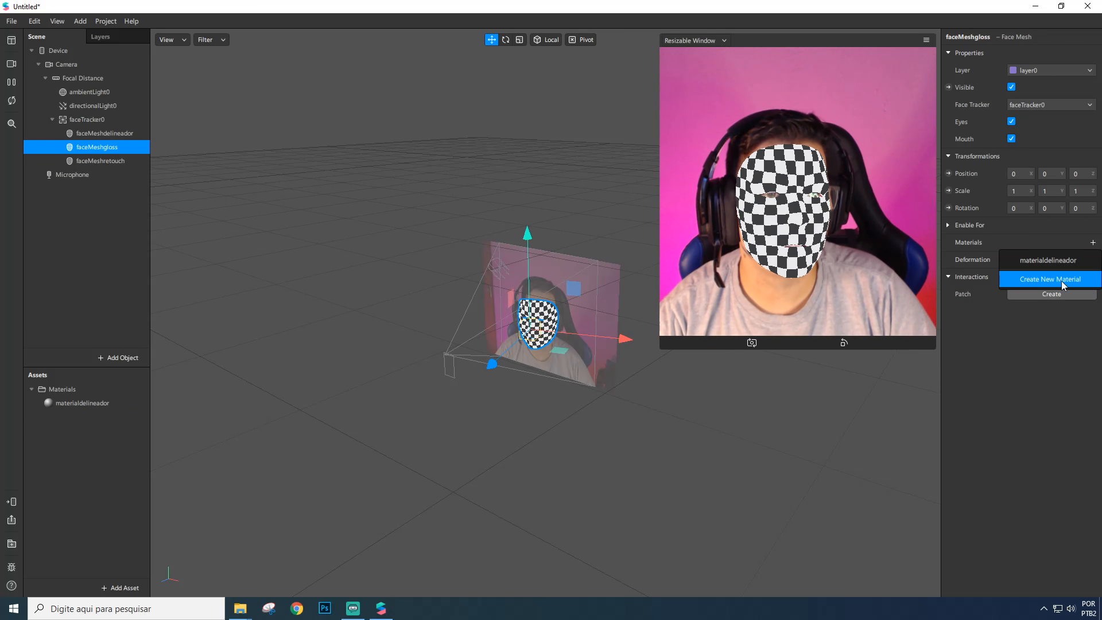
pyautogui.click(1063, 284)
pyautogui.doubleClick(92, 419)
pyautogui.write('materialgloss')
pyautogui.press('Return')
# Create a new material for faceMeshretouch and rename it materialretouch
pyautogui.click(86, 162)
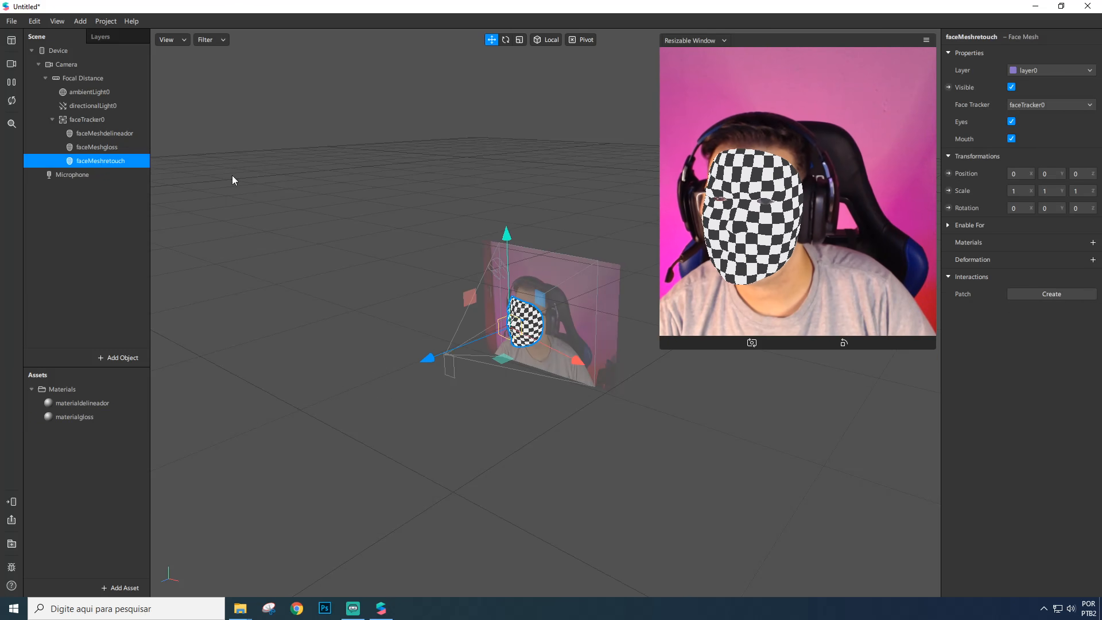
pyautogui.click(1093, 243)
pyautogui.click(1062, 298)
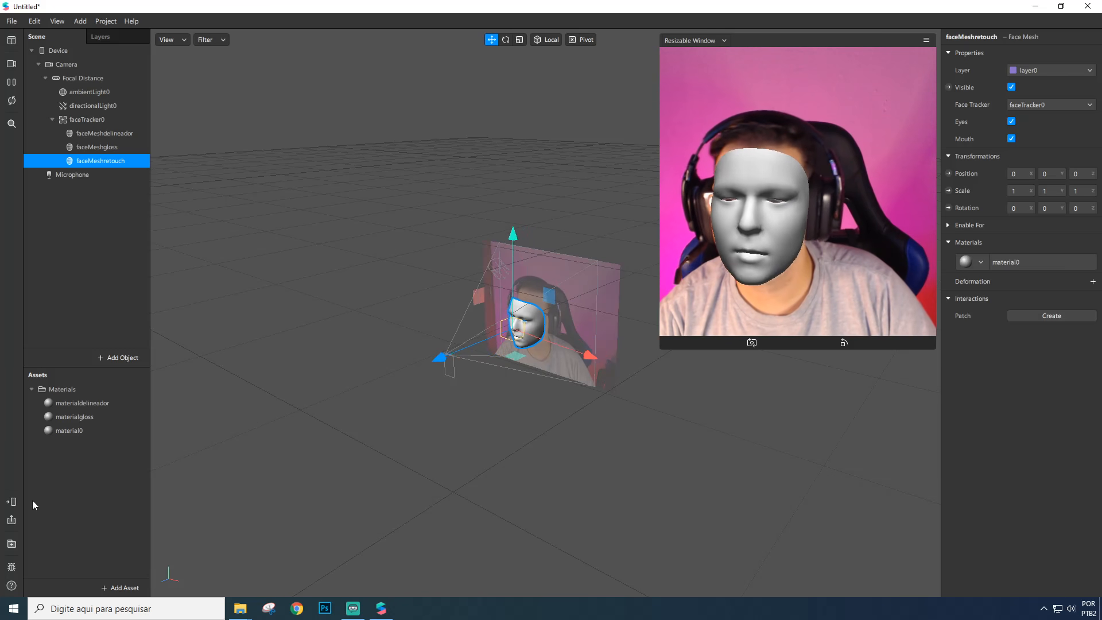
pyautogui.doubleClick(86, 436)
pyautogui.write('materialretouch')
pyautogui.press('Return')
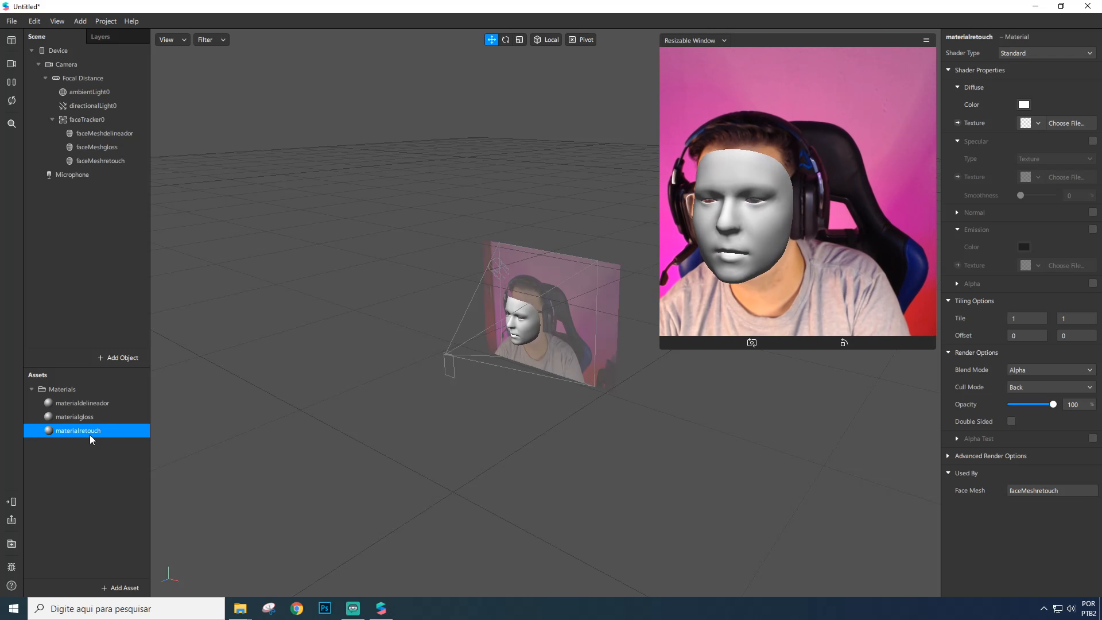
# Set the shader type of materialretouch to Retouching with a skin smoothing of 50
pyautogui.click(1050, 53)
pyautogui.click(1042, 124)
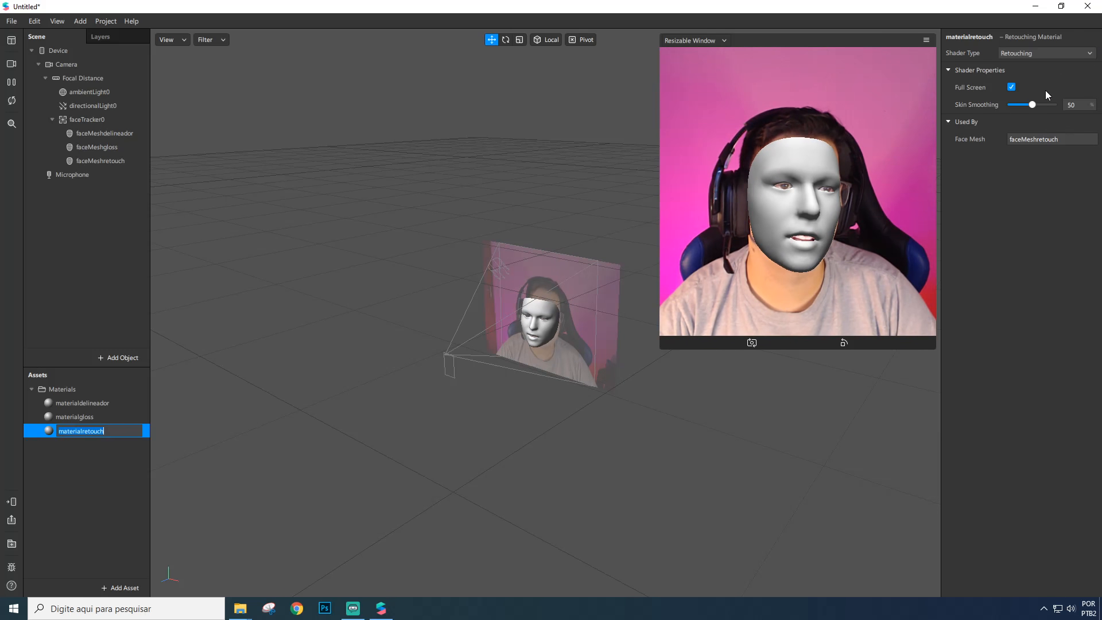
pyautogui.click(1086, 105)
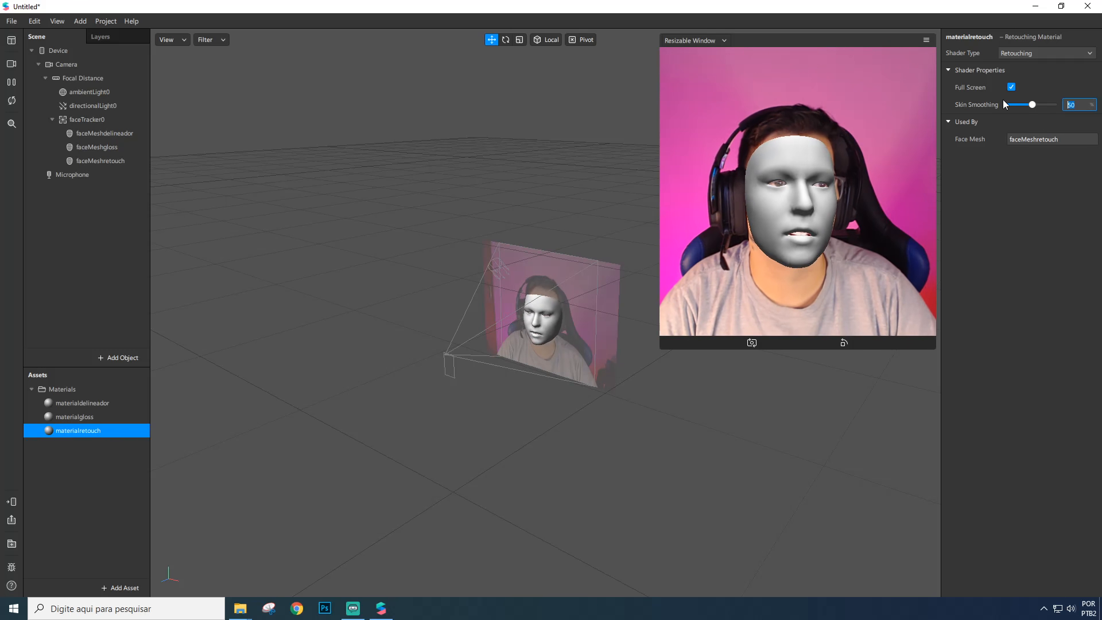
pyautogui.write('50')
pyautogui.press('Return')
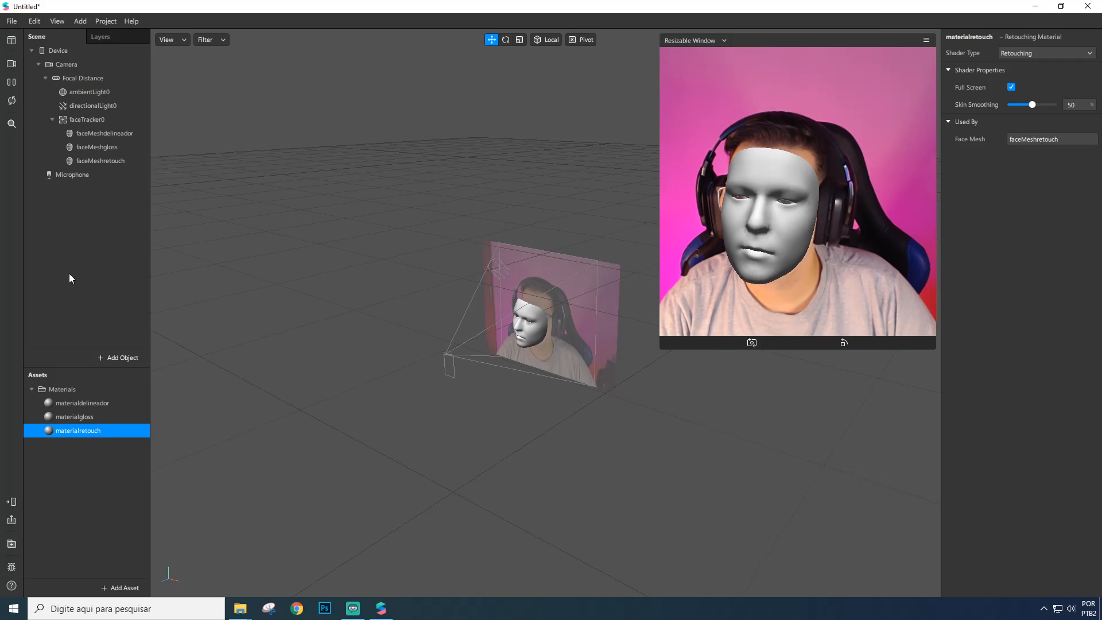
# Switch to File Explorer and open the batom folder inside 0 ao Pro Face assets
pyautogui.click(105, 148)
pyautogui.click(101, 241)
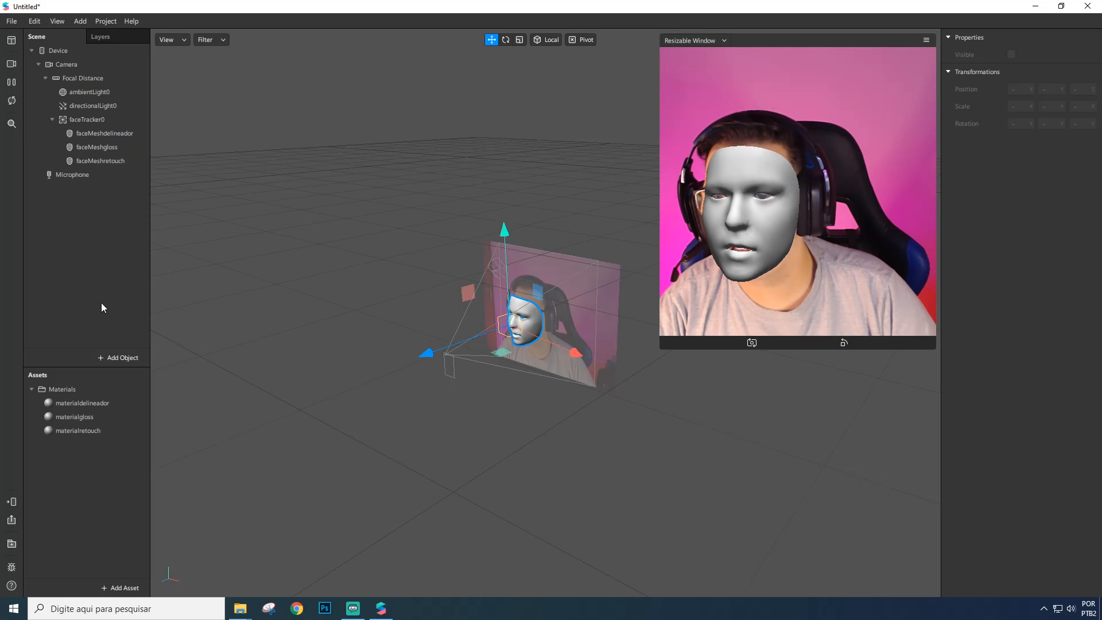
pyautogui.moveTo(240, 608)
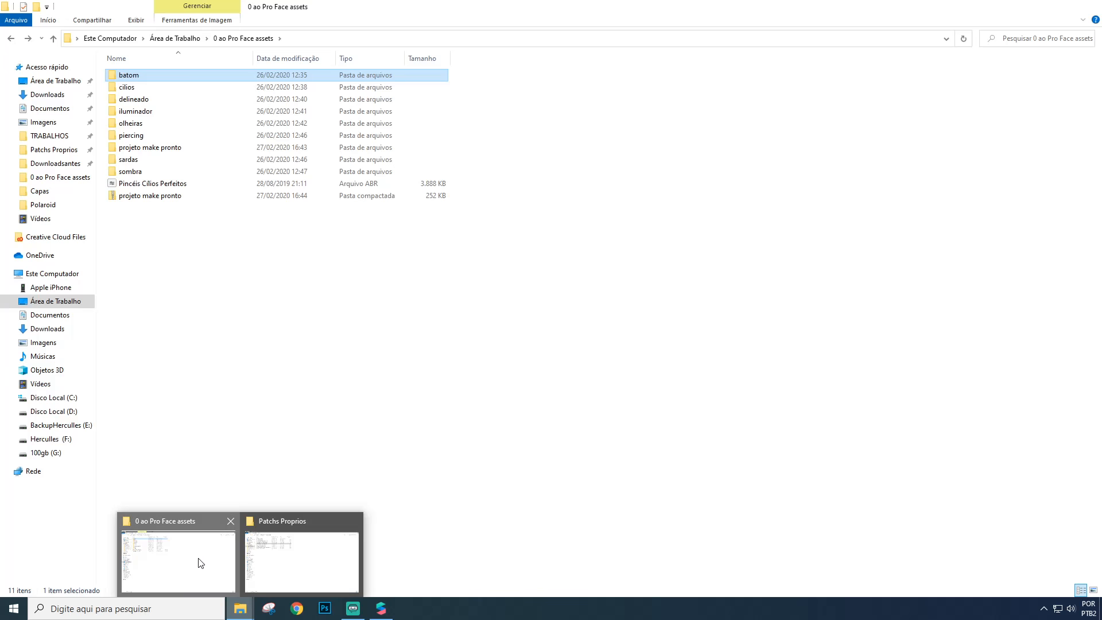
pyautogui.click(199, 563)
pyautogui.doubleClick(134, 80)
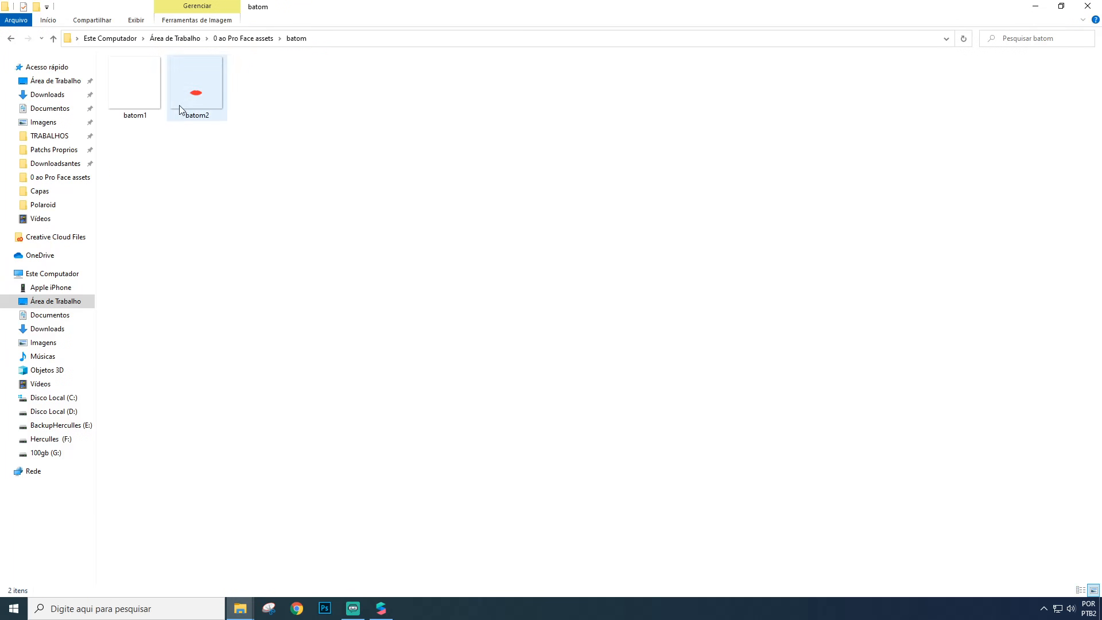
pyautogui.click(142, 93)
pyautogui.hotkey('alt', 'Tab')
pyautogui.click(83, 486)
pyautogui.hotkey('ctrl', 'v')
pyautogui.press('Escape')
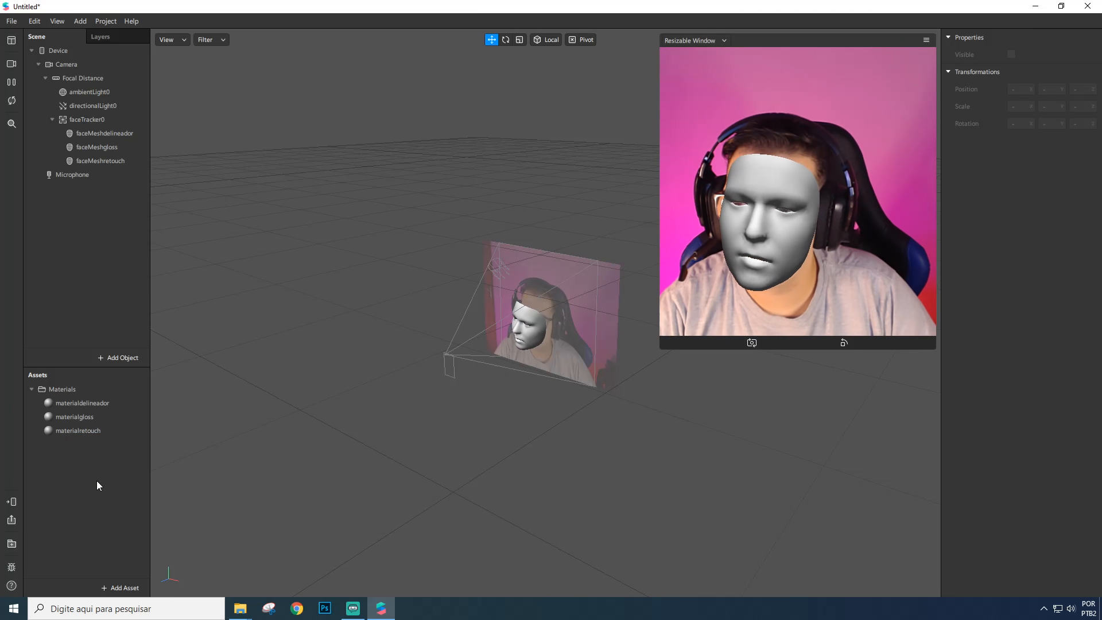
# Import the batom1 image from the batom folder into the project's assets as a texture
pyautogui.hotkey('alt', 'Tab')
pyautogui.hotkey('alt', 'Tab')
pyautogui.moveTo(129, 95); pyautogui.dragTo(132, 481)
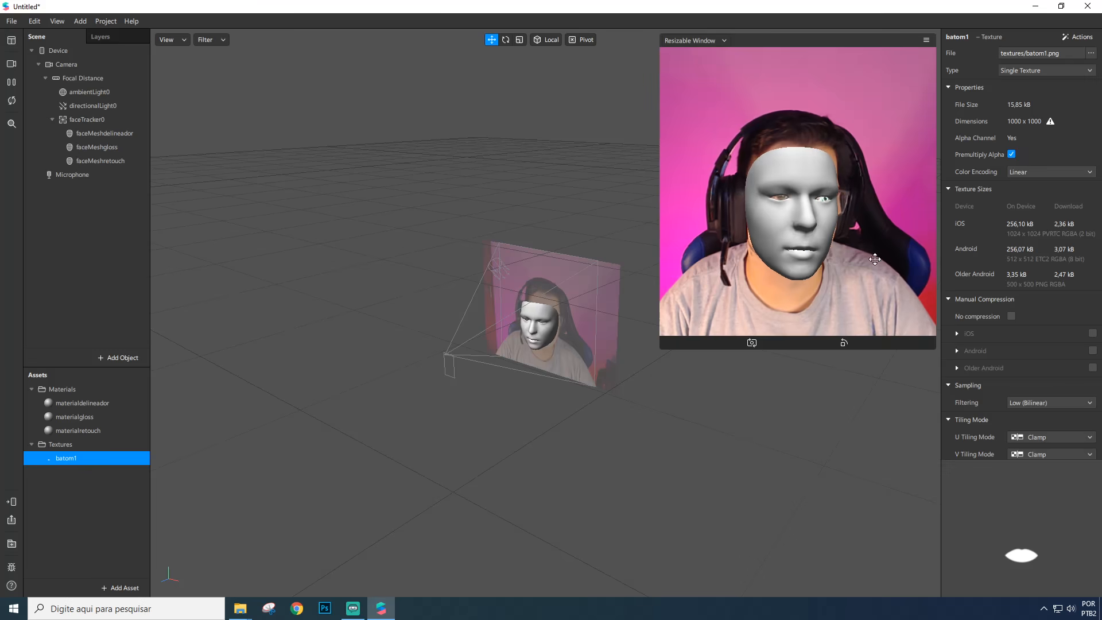
# Import the delineado image from the delineado folder of 0 ao Pro Face assets as a texture
pyautogui.hotkey('alt', 'Tab')
pyautogui.click(11, 37)
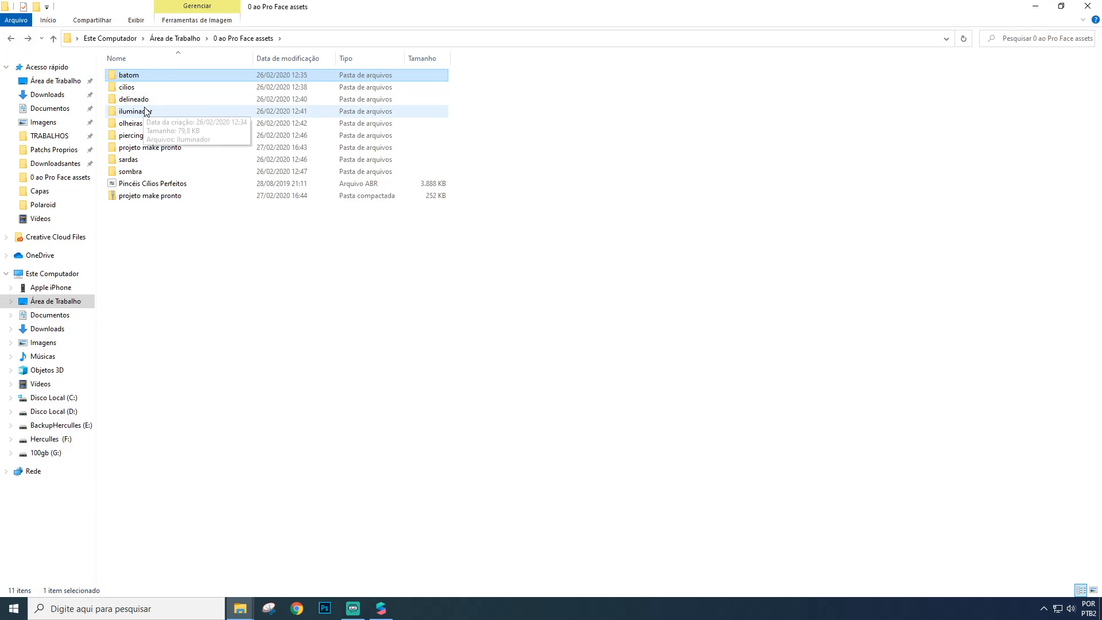
pyautogui.doubleClick(125, 99)
pyautogui.moveTo(124, 98); pyautogui.dragTo(84, 502)
pyautogui.hotkey('alt', 'Tab')
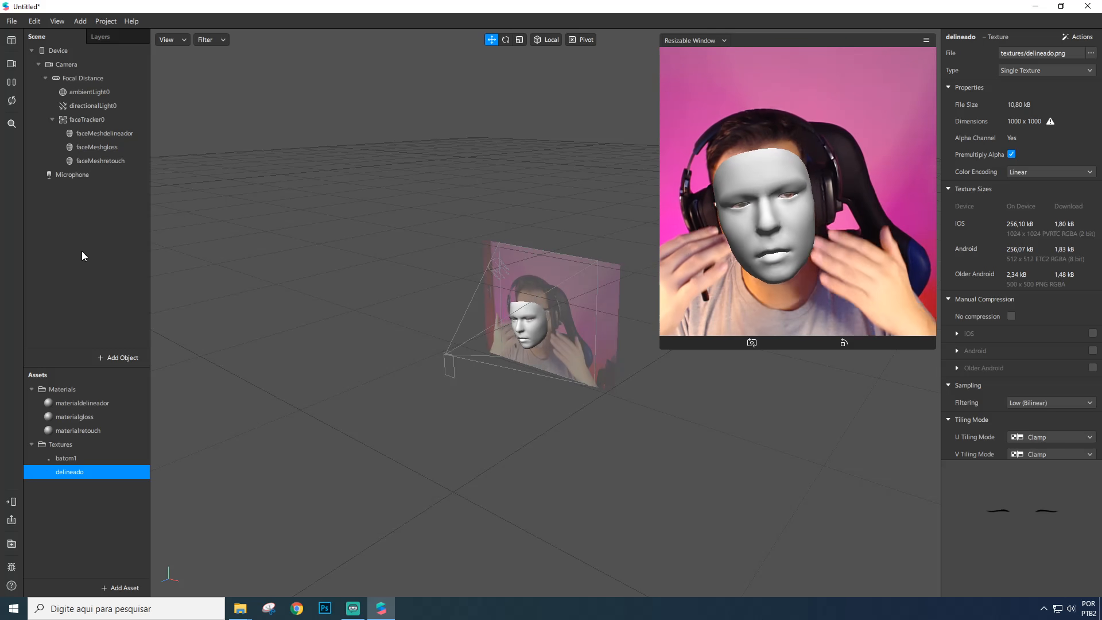
pyautogui.click(91, 144)
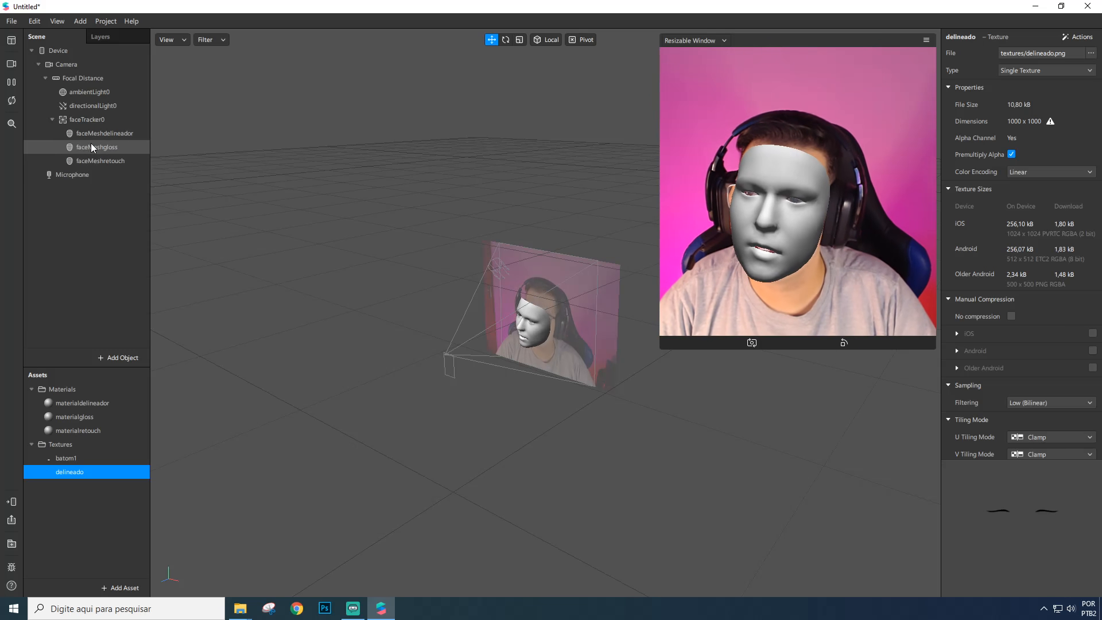
# Hide the faceMeshdelineador and faceMeshgloss meshes, and enable no compression for the batom1 and delineado textures
pyautogui.keyDown('ctrl'); pyautogui.click(99, 132); pyautogui.keyUp('ctrl')
pyautogui.click(1012, 87)
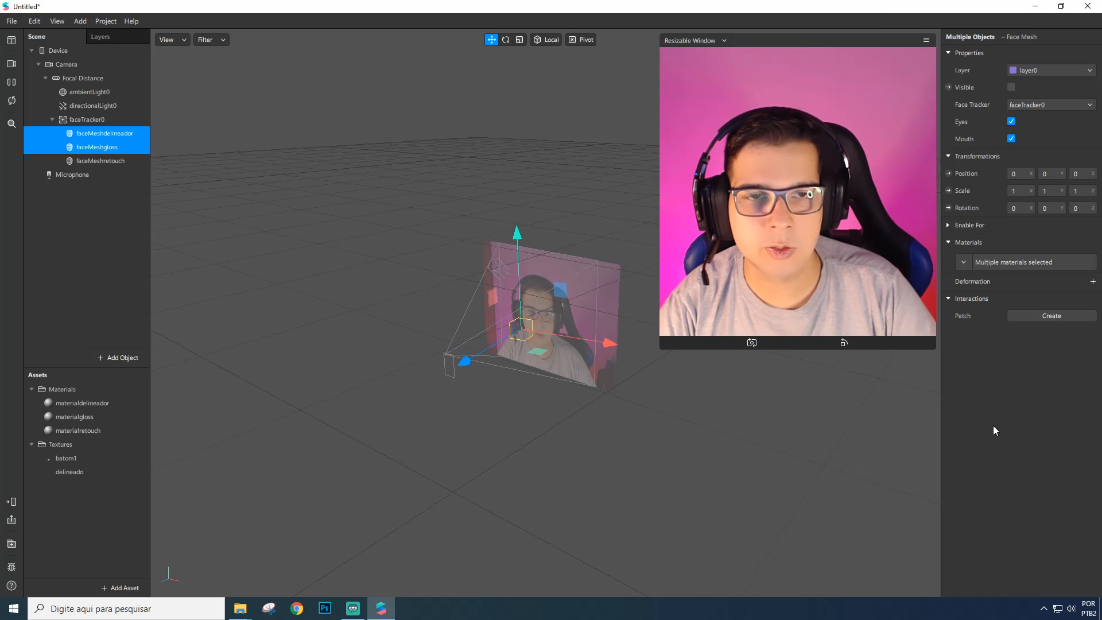
pyautogui.click(86, 459)
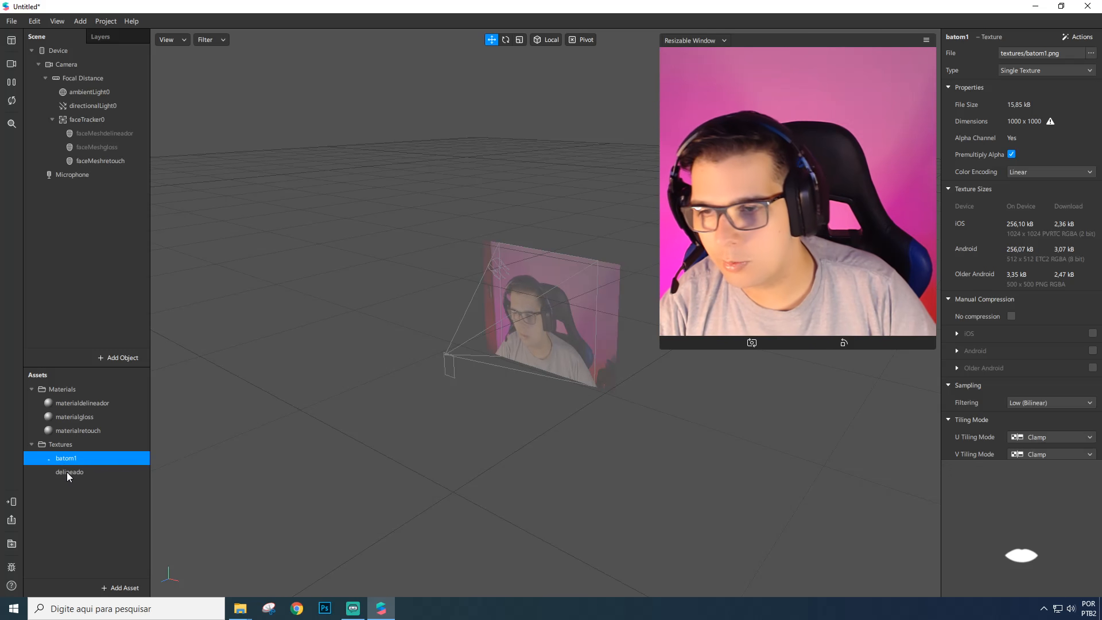
pyautogui.keyDown('ctrl'); pyautogui.click(72, 473); pyautogui.keyUp('ctrl')
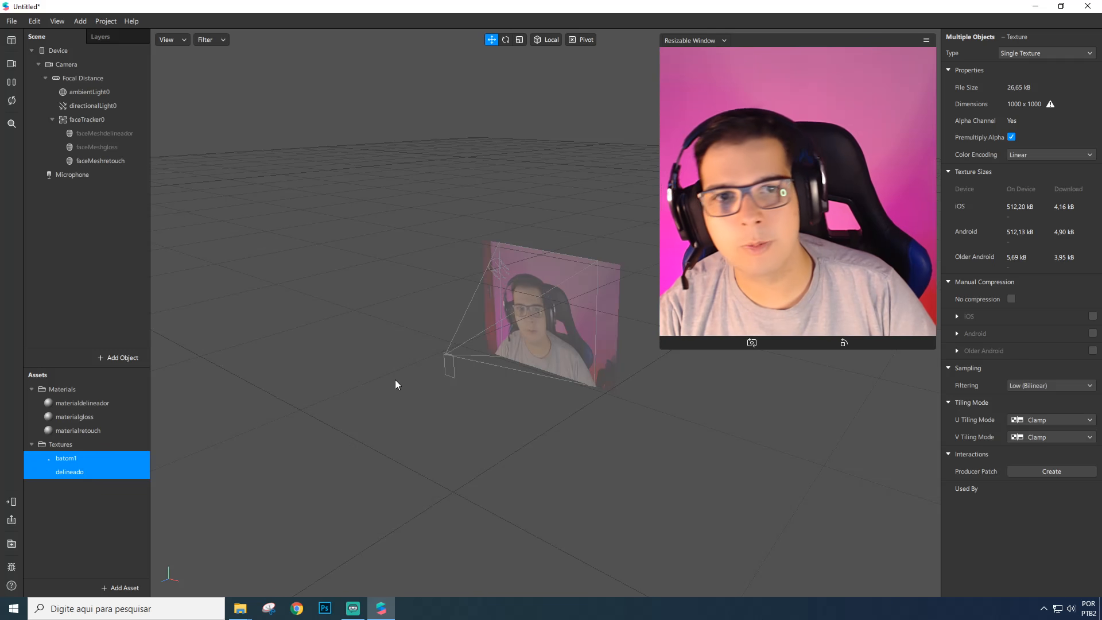
pyautogui.click(1013, 300)
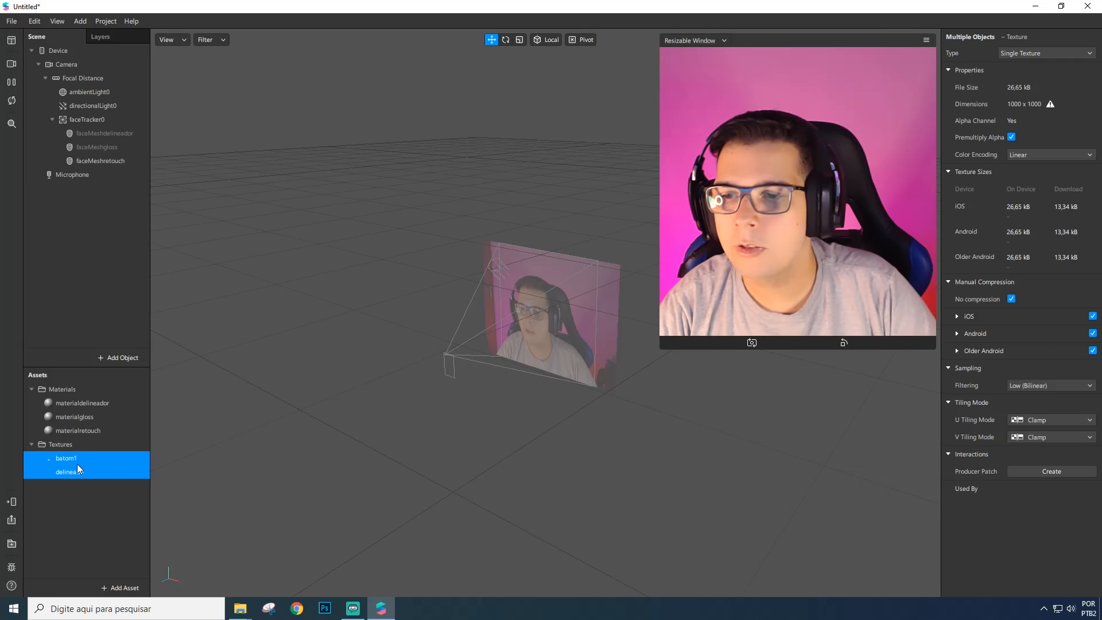
# Make the faceMeshgloss and faceMeshdelineador meshes visible again
pyautogui.click(102, 147)
pyautogui.keyDown('shift'); pyautogui.click(105, 136); pyautogui.keyUp('shift')
pyautogui.click(1012, 87)
# Give materialdelineador the delineado texture and the Face Paint shader type, with BG Influence at 100
pyautogui.click(65, 386)
pyautogui.click(95, 404)
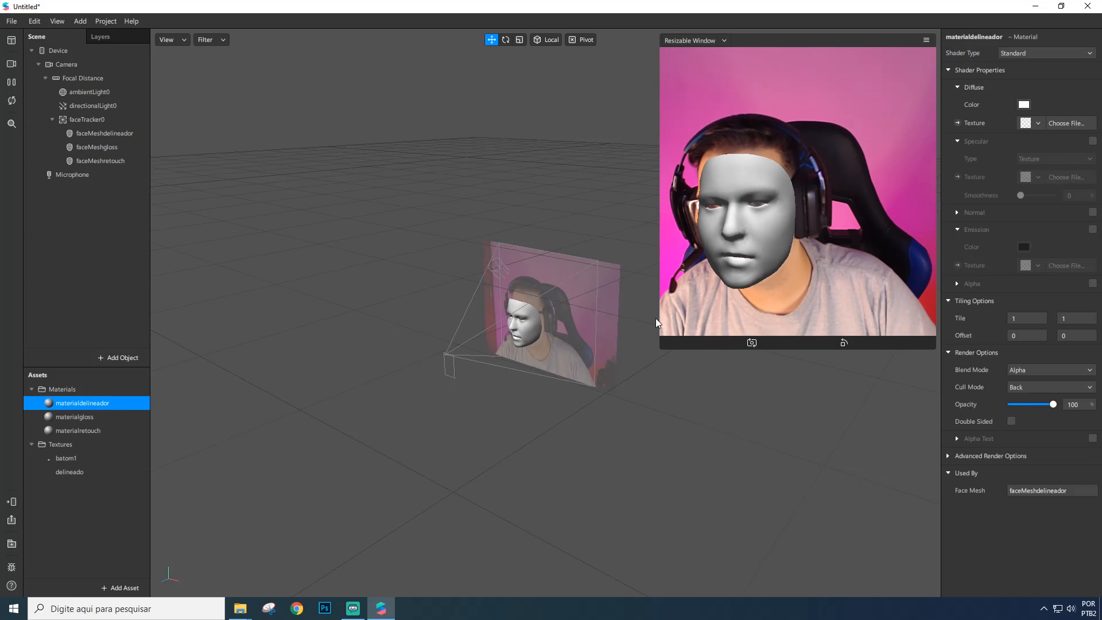
pyautogui.click(1033, 122)
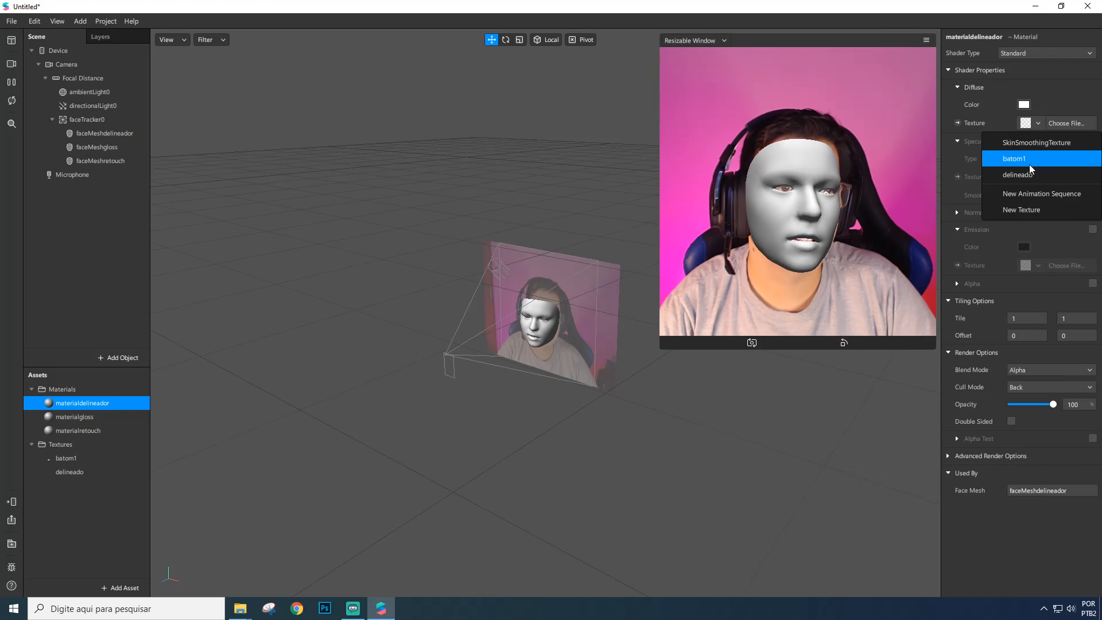
pyautogui.click(1030, 173)
pyautogui.click(1023, 51)
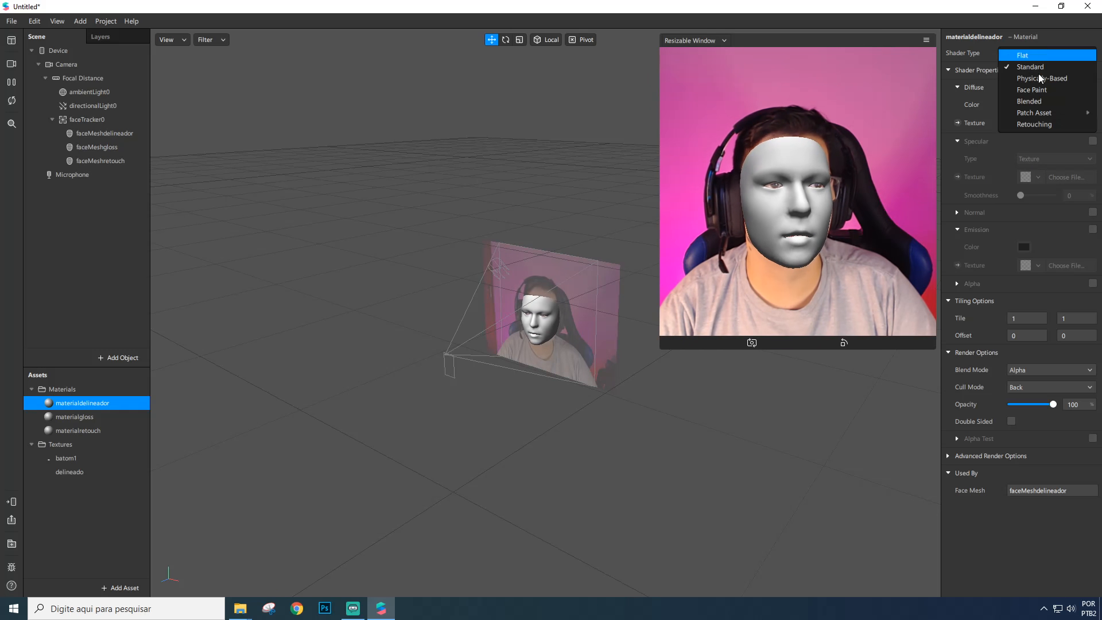
pyautogui.click(1050, 90)
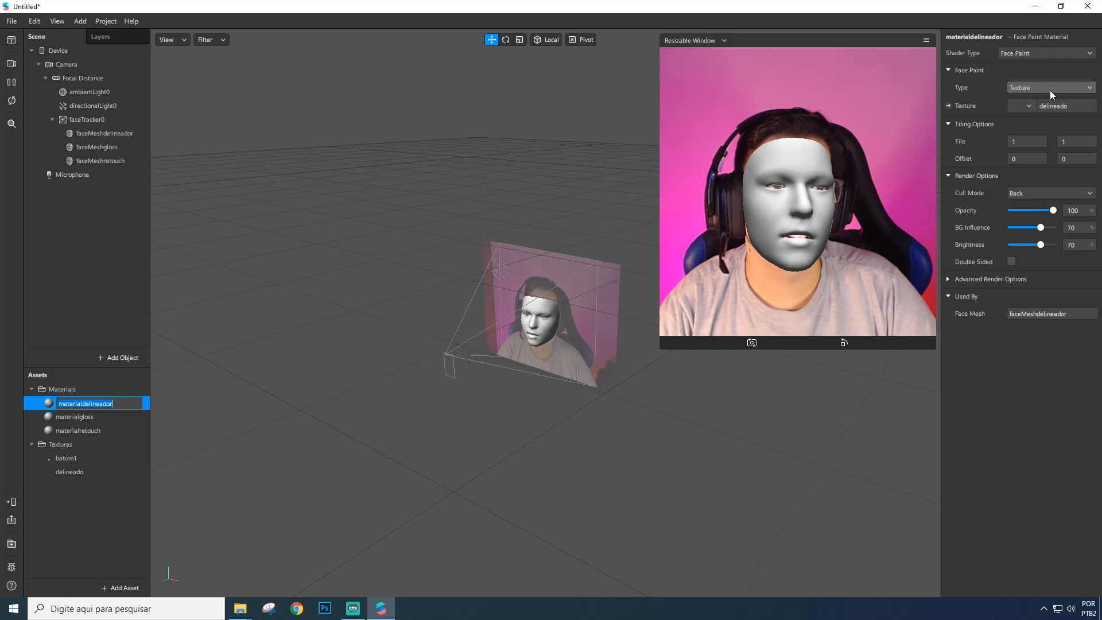
pyautogui.moveTo(1042, 229); pyautogui.dragTo(1057, 228)
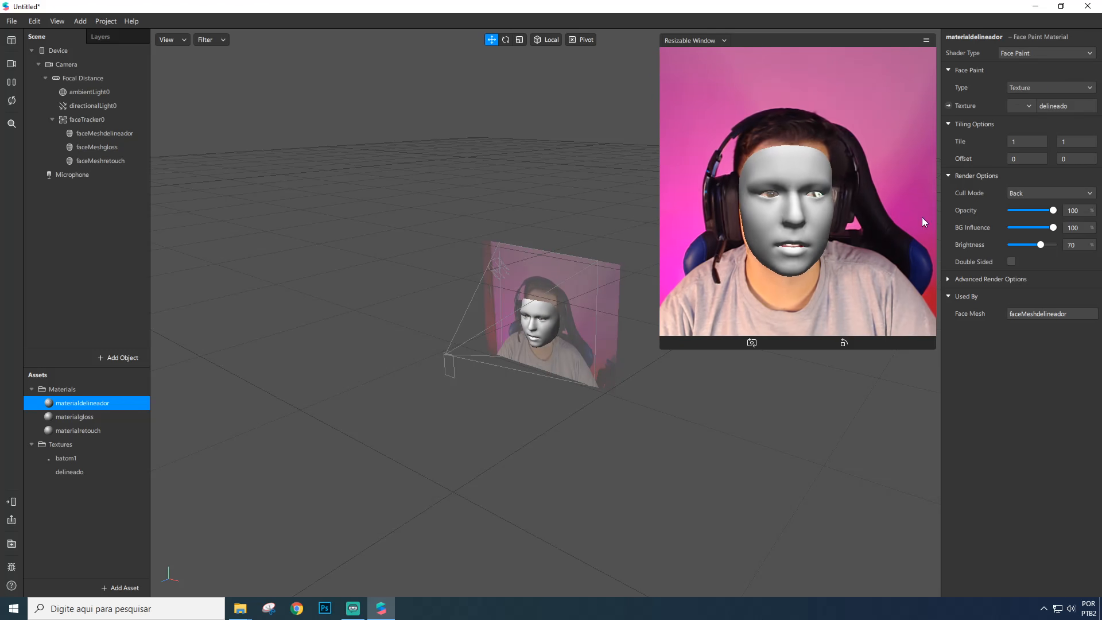
# Set the shader type of materialgloss to Physically-Based and assign batom1 as its albedo texture
pyautogui.click(108, 148)
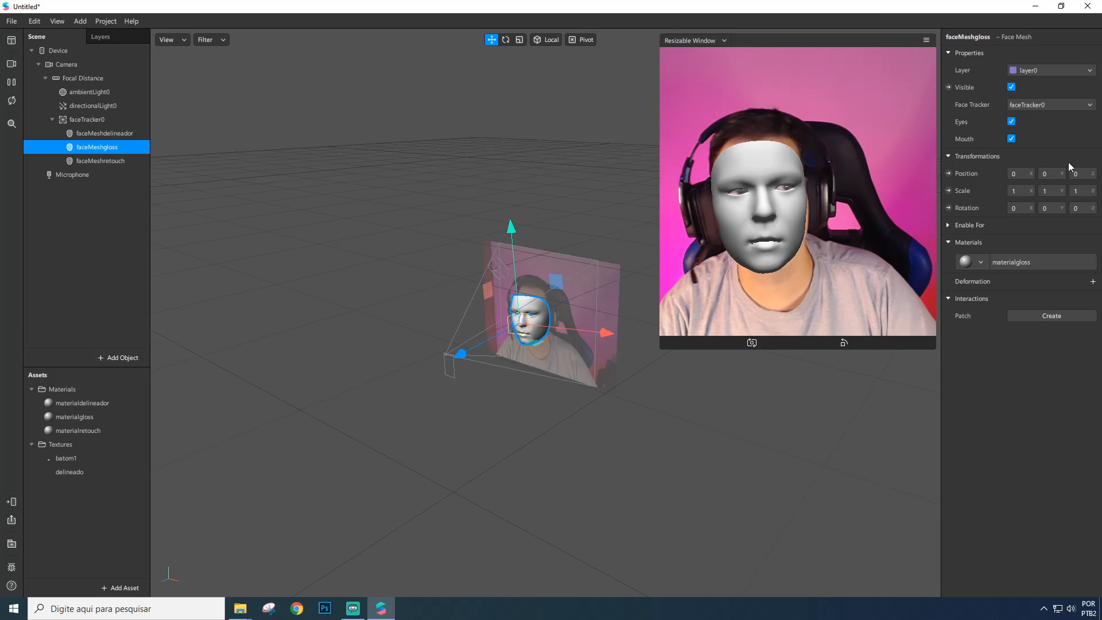
pyautogui.click(1042, 261)
pyautogui.click(1016, 53)
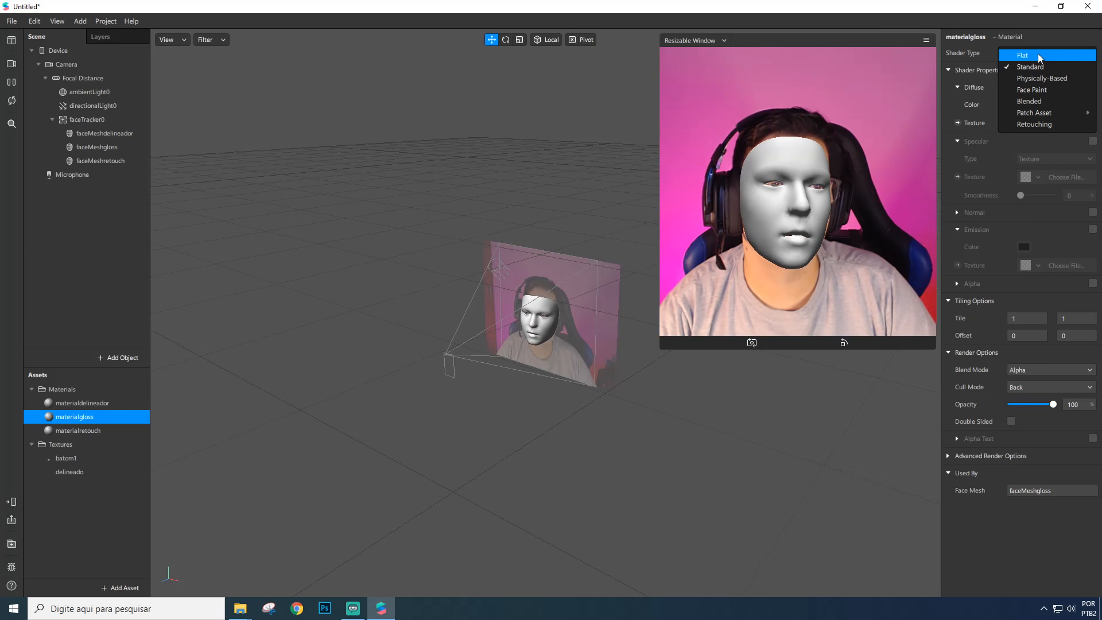
pyautogui.click(1040, 56)
pyautogui.click(1032, 53)
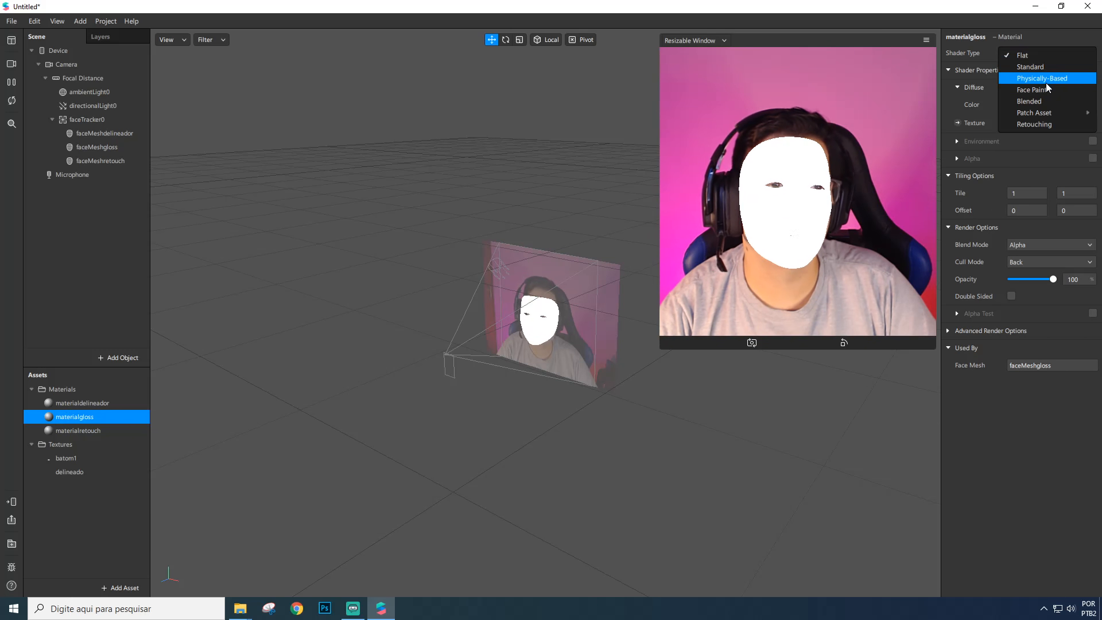
pyautogui.click(1045, 80)
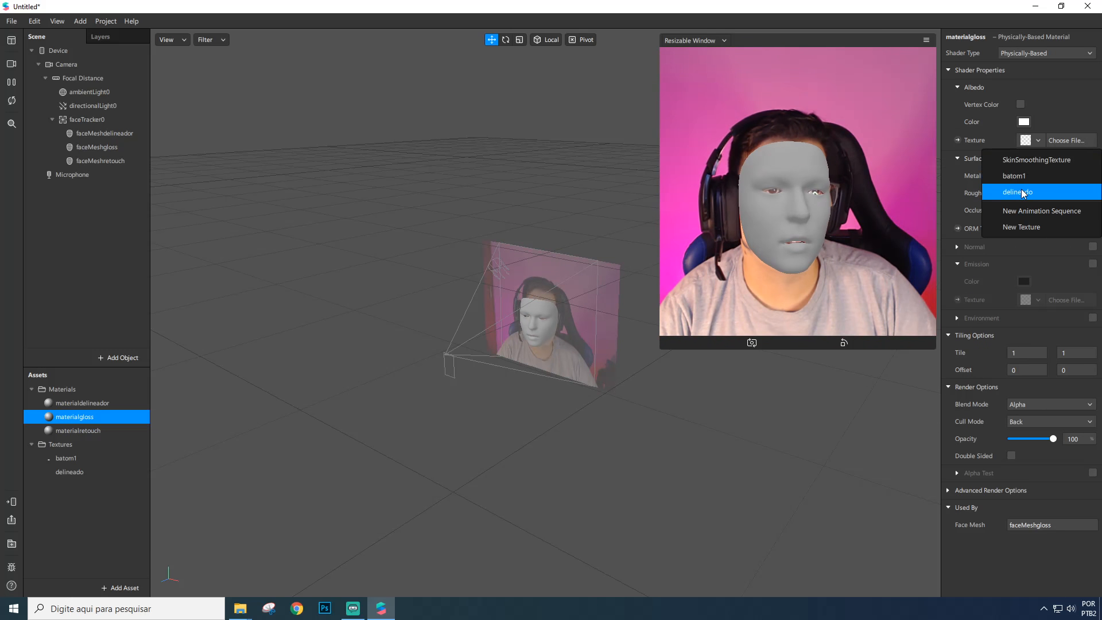
pyautogui.click(1019, 175)
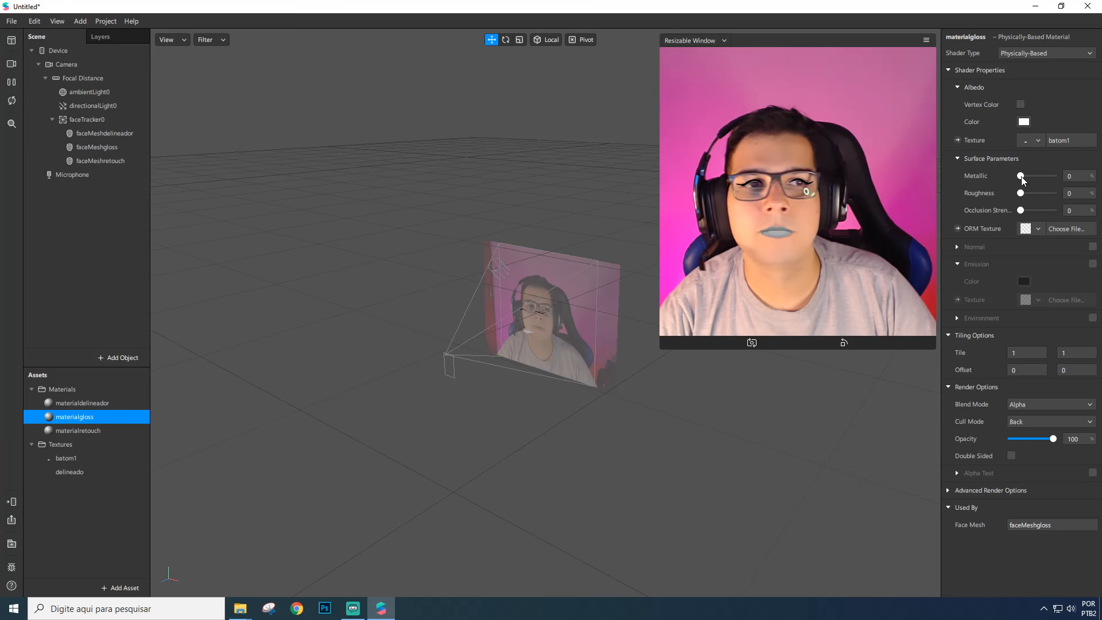
# Give materialgloss a metallic value of 100, the Add blend mode and a roughness of 14
pyautogui.moveTo(1021, 176); pyautogui.dragTo(1054, 176)
pyautogui.click(1022, 409)
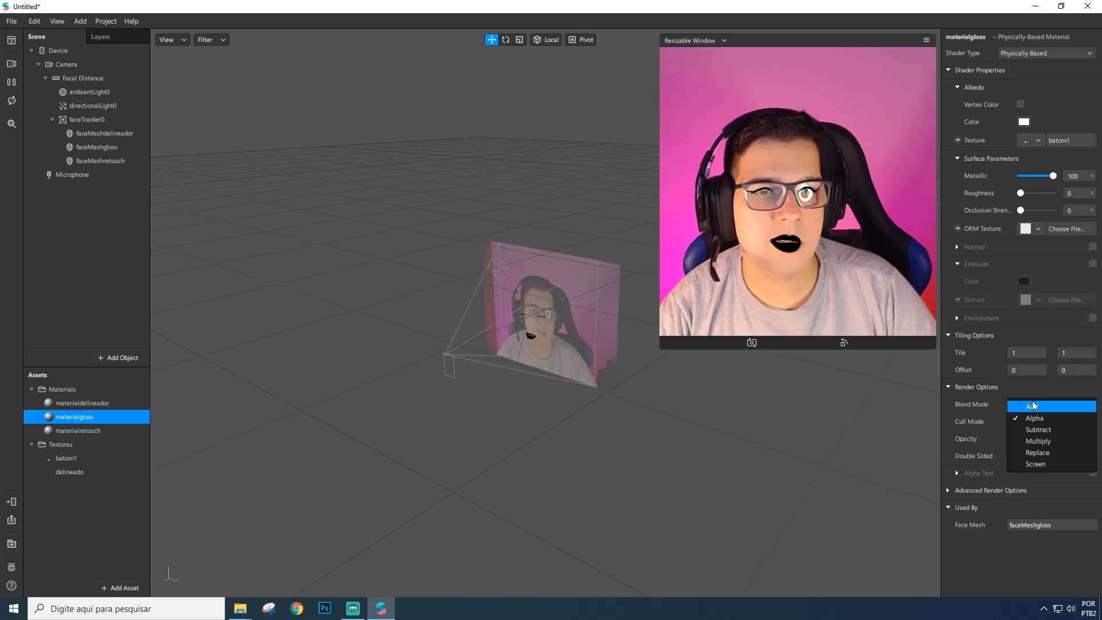
pyautogui.click(1041, 410)
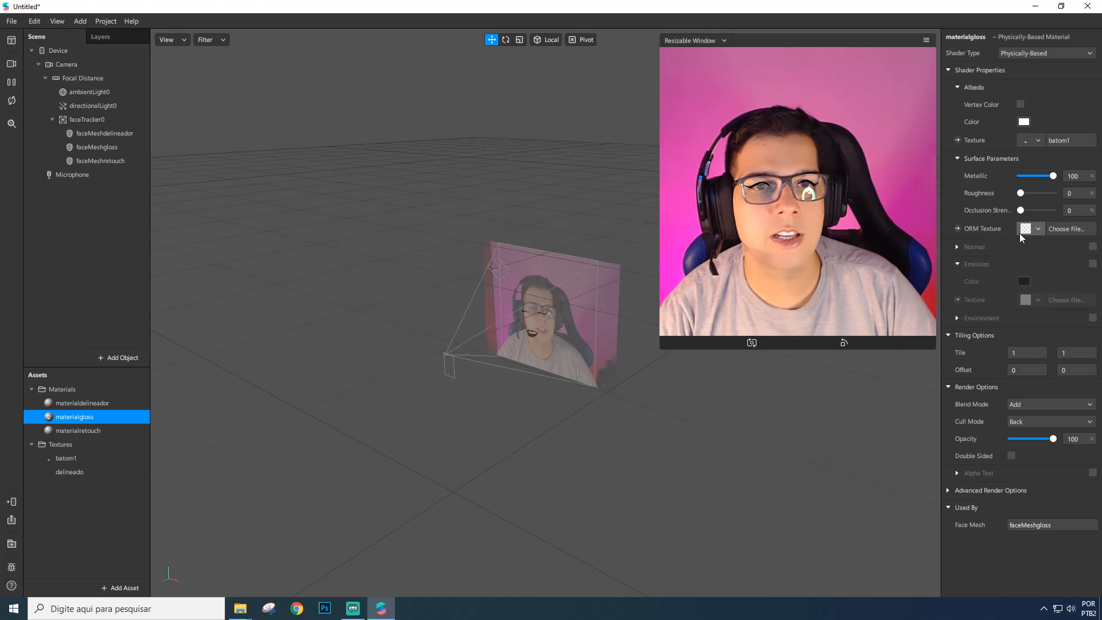
pyautogui.moveTo(1021, 194); pyautogui.dragTo(1026, 194)
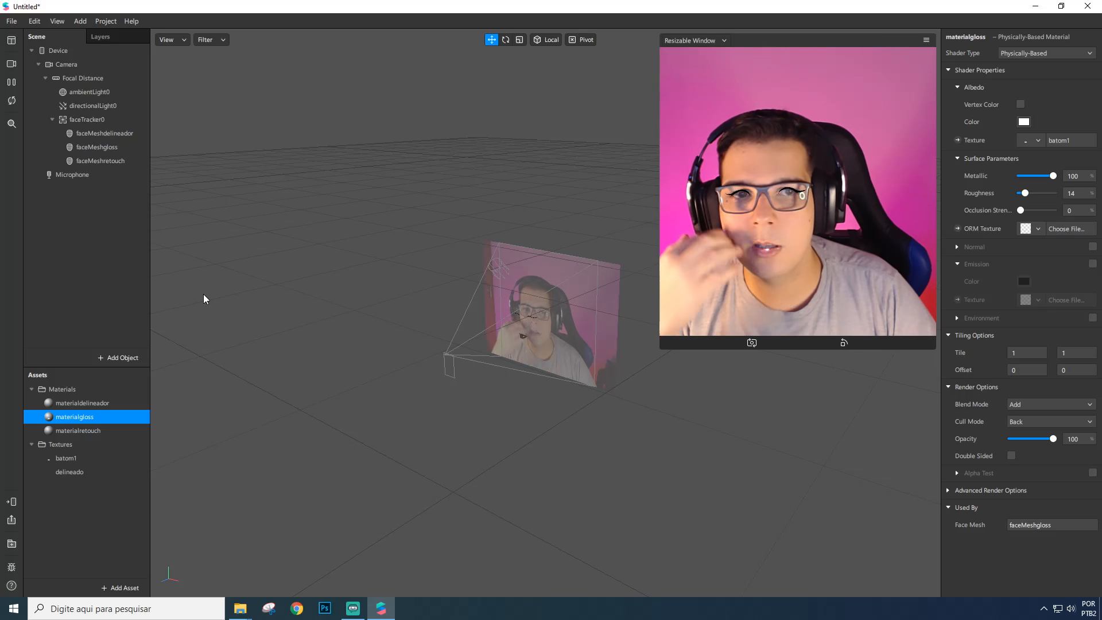
# Add a rectangle to the scene and size it to fill the canvas in width and height
pyautogui.rightClick(99, 209)
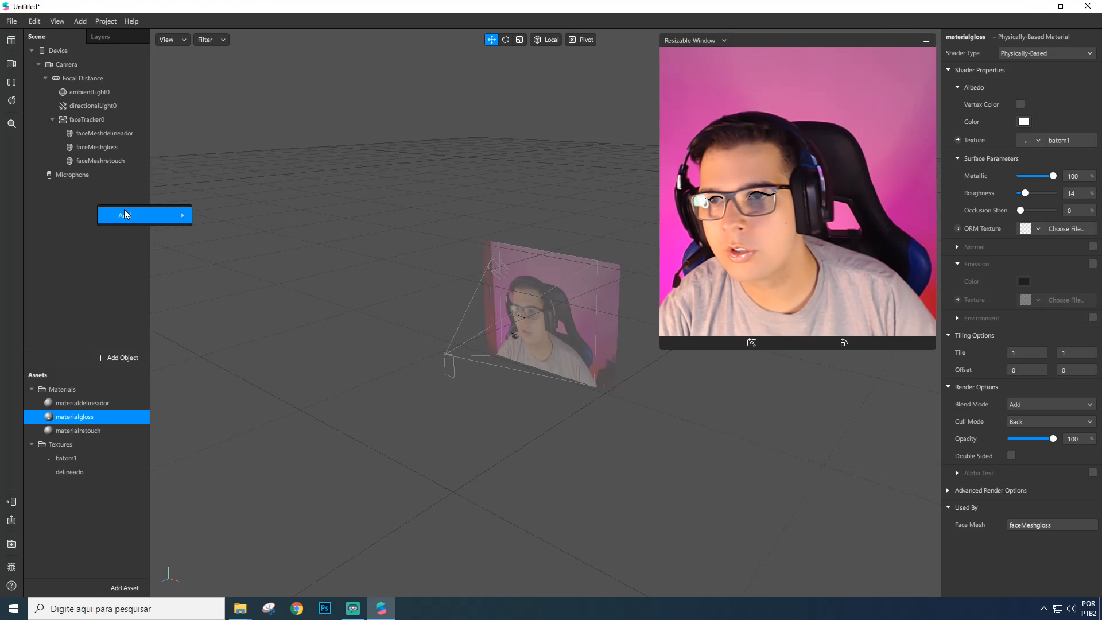
pyautogui.moveTo(181, 218)
pyautogui.click(244, 398)
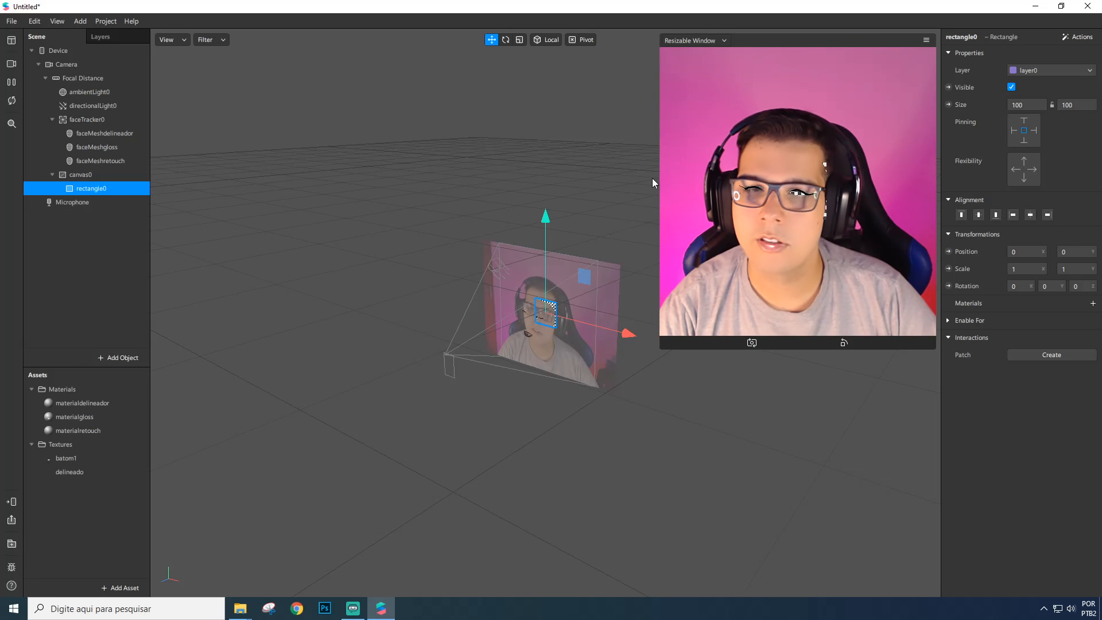
pyautogui.click(1021, 105)
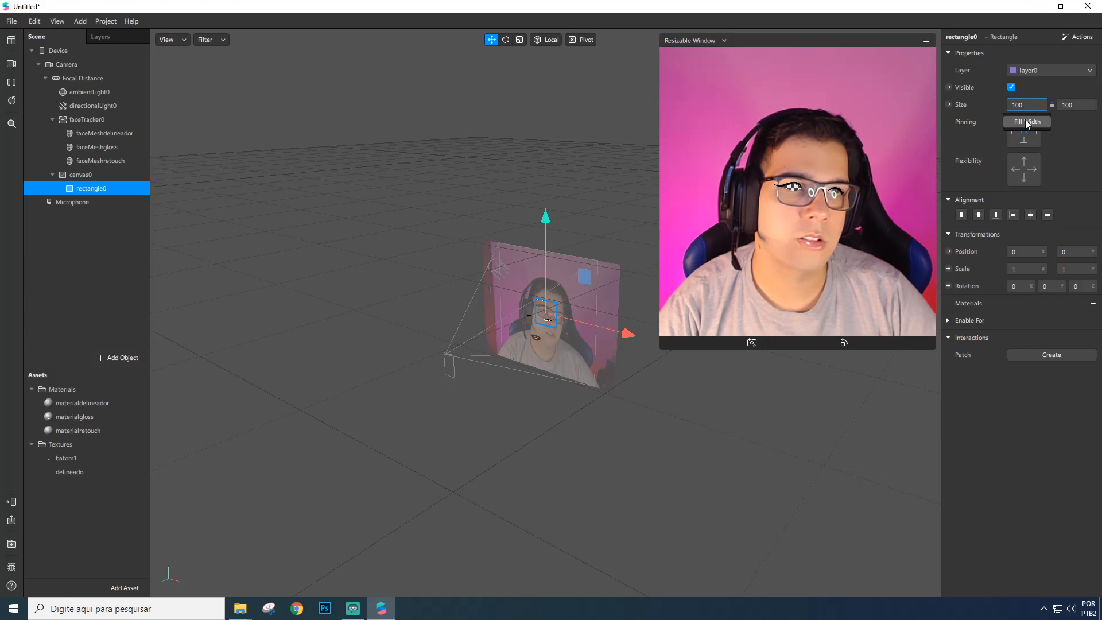
pyautogui.click(1027, 121)
pyautogui.click(1073, 106)
pyautogui.click(1074, 121)
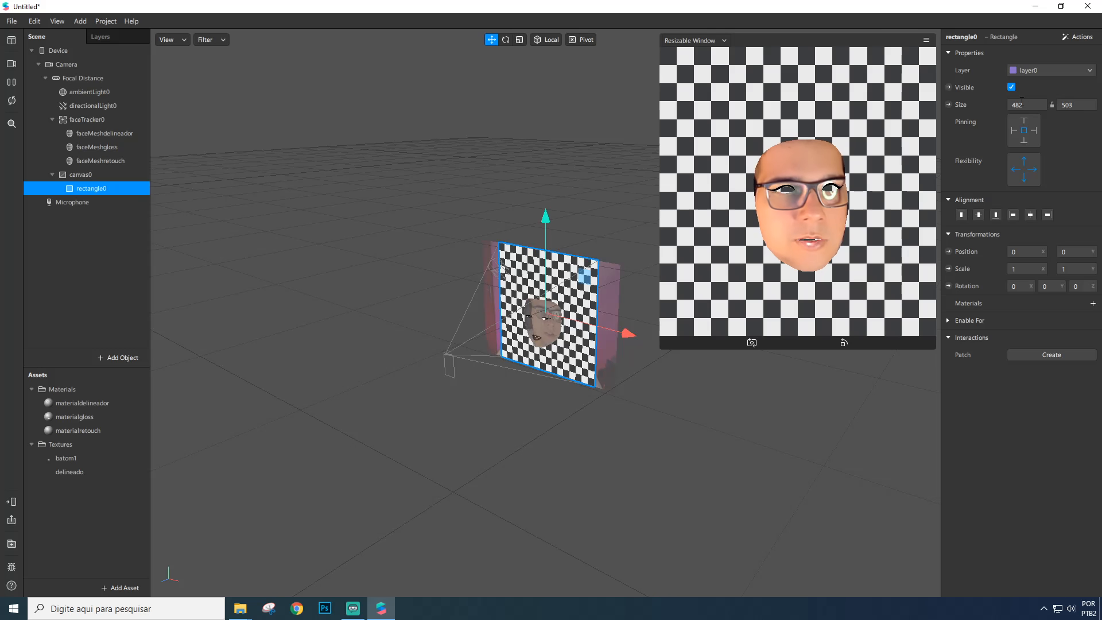
pyautogui.click(1022, 104)
pyautogui.click(1046, 124)
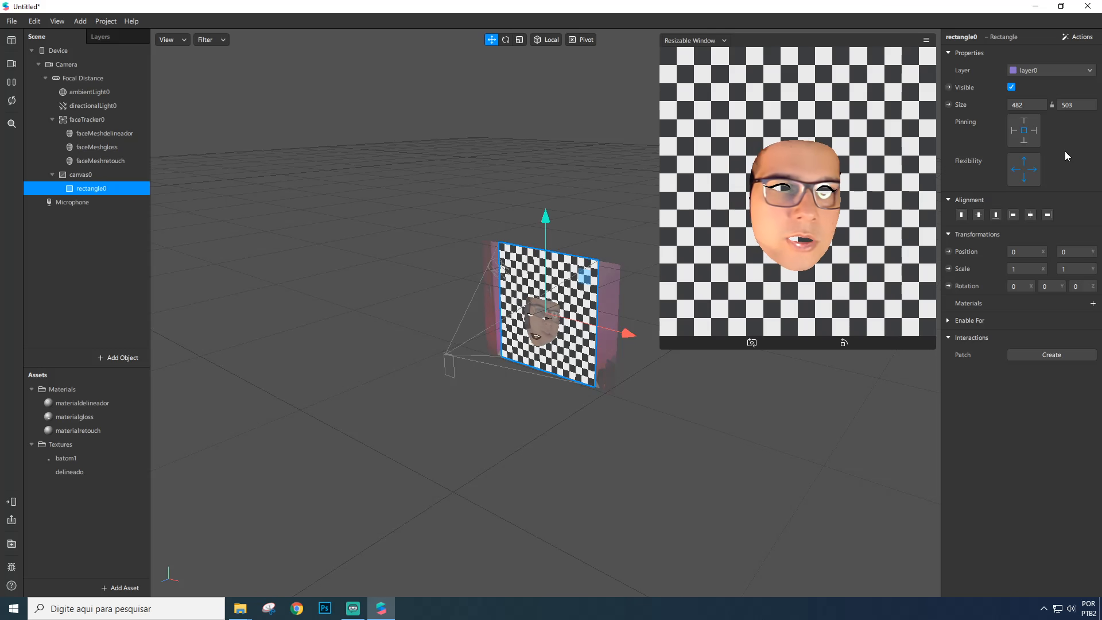
# Hide the full-canvas rectangle while keeping its width and height set to fill
pyautogui.click(1012, 86)
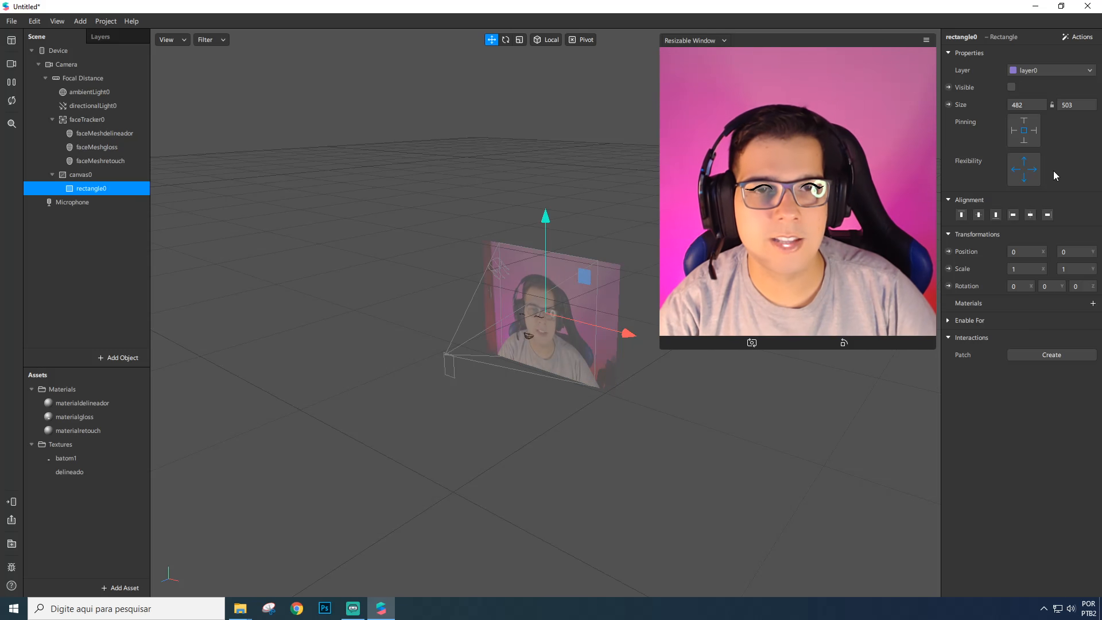
pyautogui.click(1016, 105)
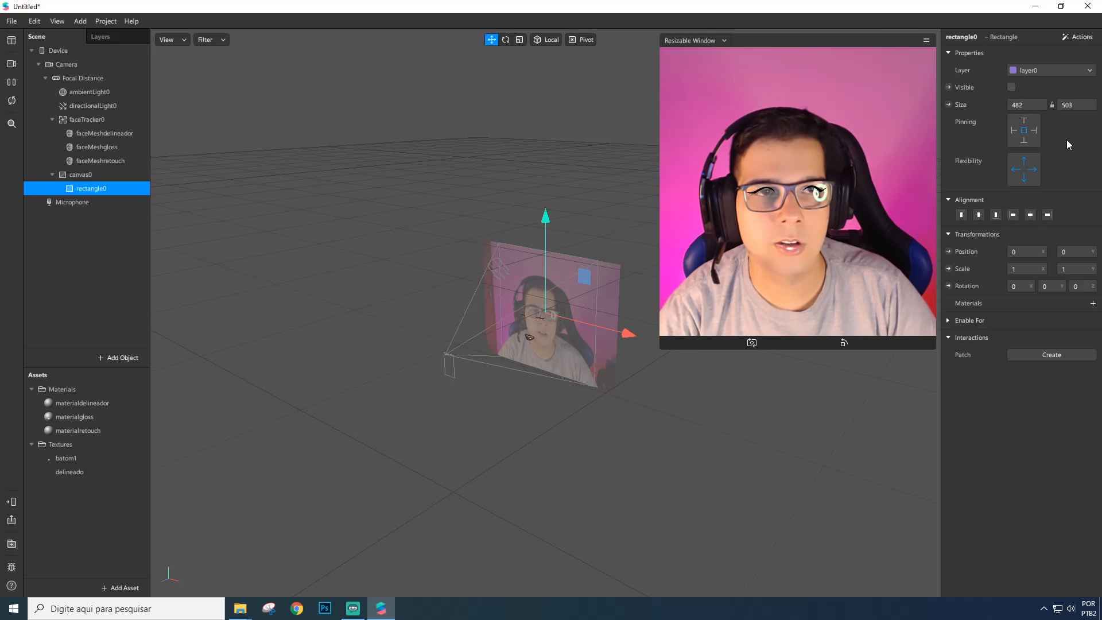
pyautogui.click(1069, 105)
pyautogui.click(1070, 122)
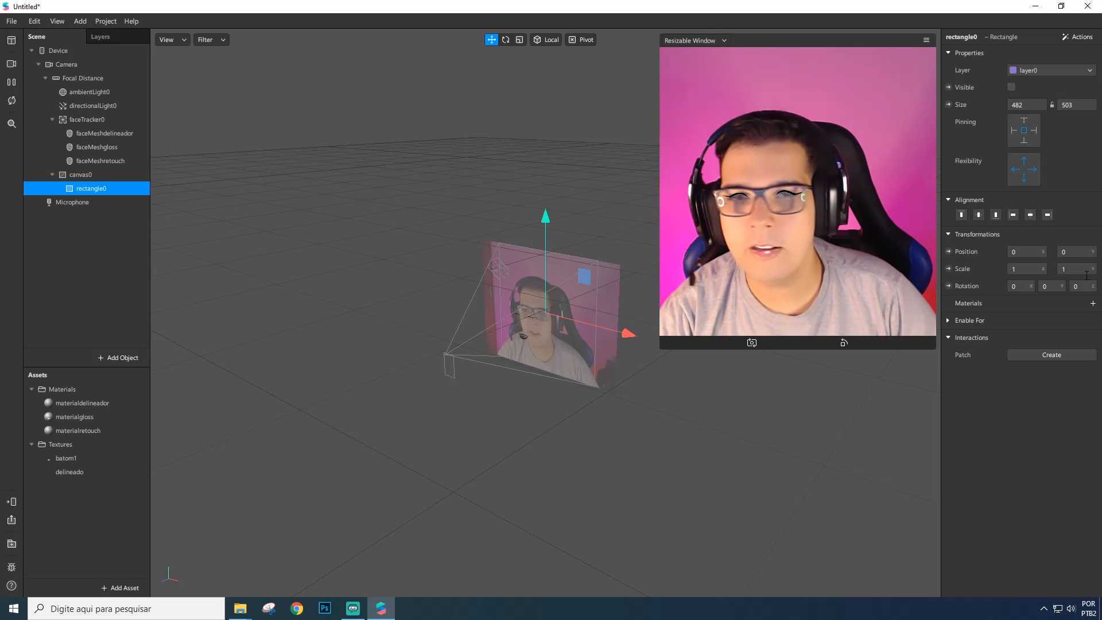
# Create a new material for the rectangle and rename it materiallut
pyautogui.click(1089, 305)
pyautogui.click(1057, 358)
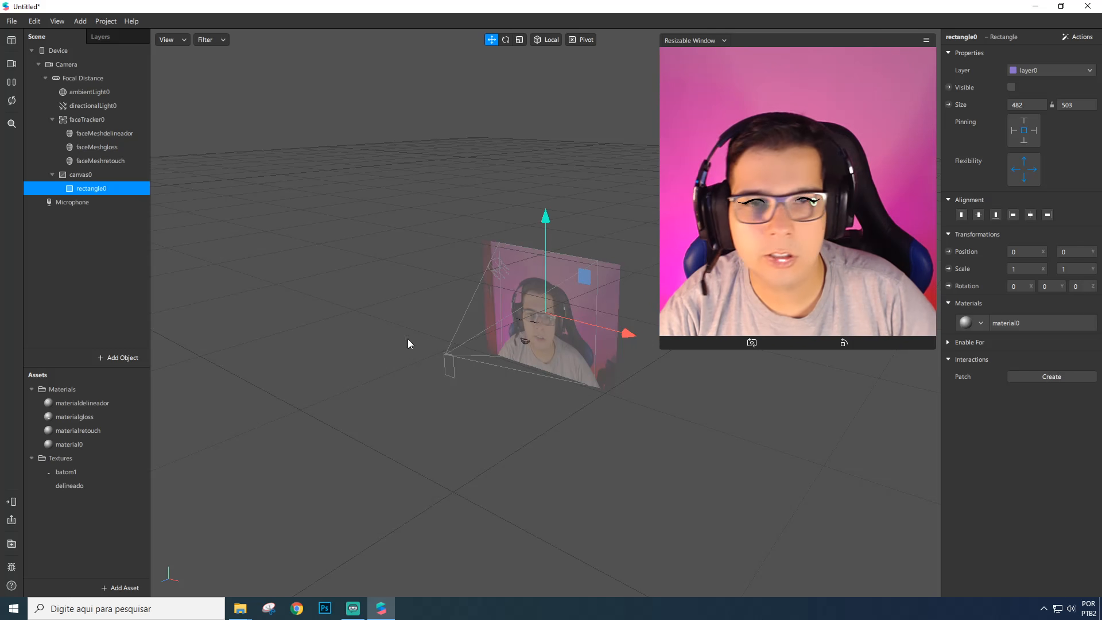
pyautogui.doubleClick(92, 445)
pyautogui.click(92, 445)
pyautogui.press('BackSpace')
pyautogui.write('lut')
pyautogui.press('Return')
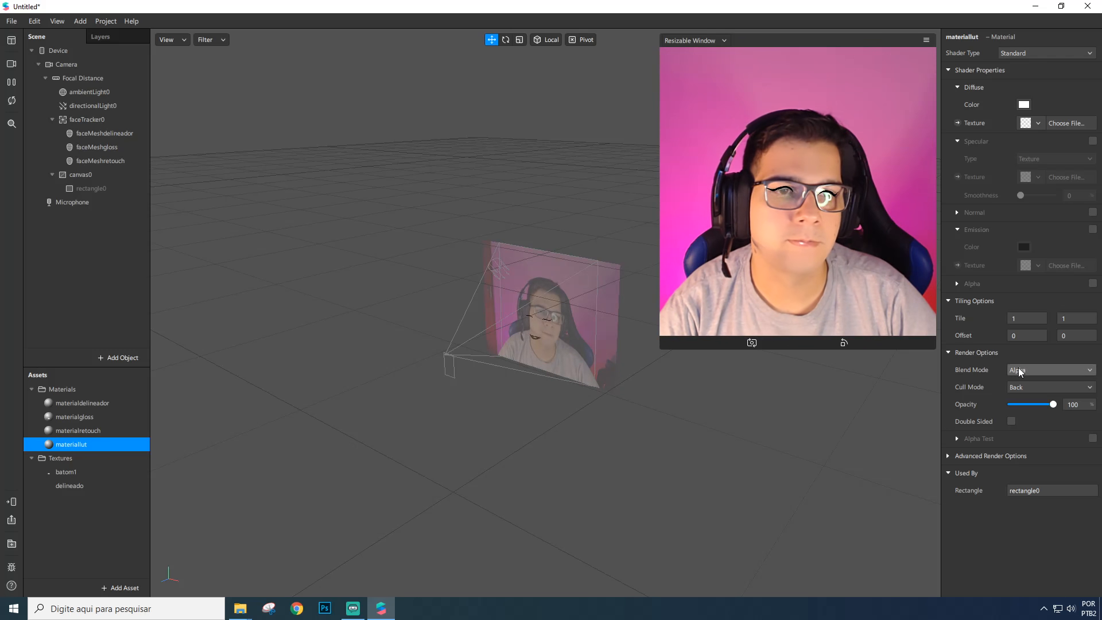
# Set the shader type of materiallut to Flat, create a patch for its diffuse texture and enlarge the Patch Editor
pyautogui.click(1034, 51)
pyautogui.click(1025, 115)
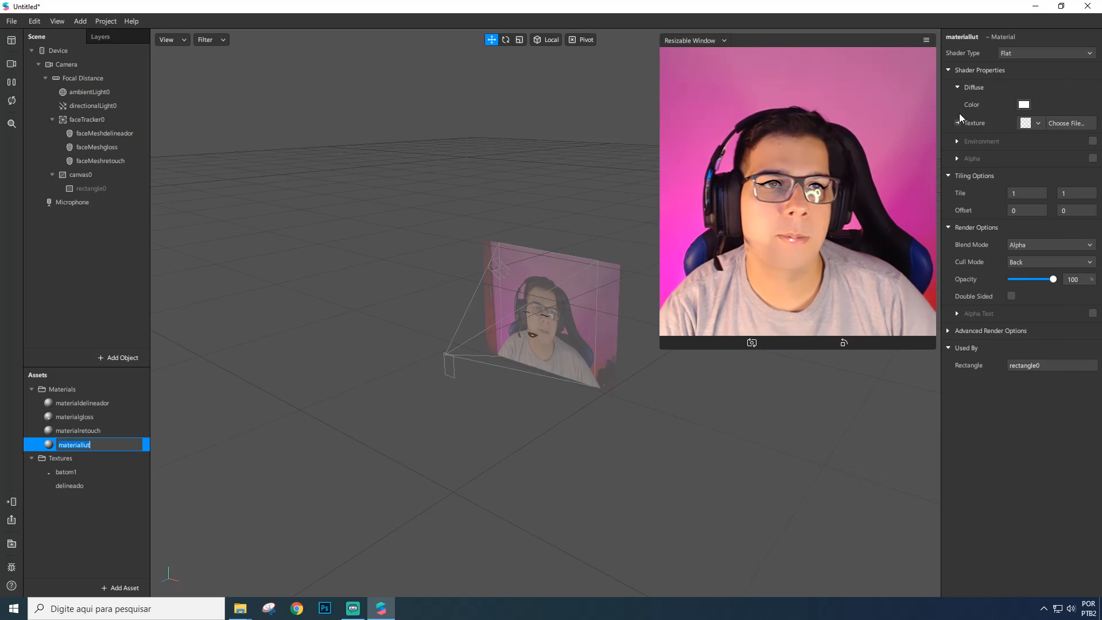
pyautogui.click(957, 123)
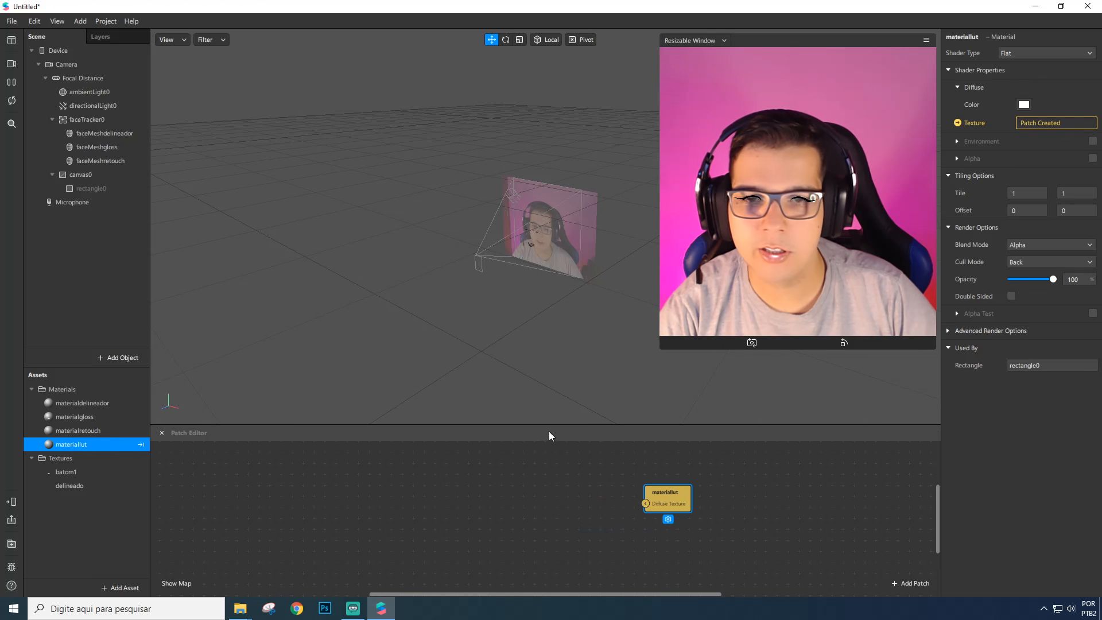
pyautogui.moveTo(543, 424); pyautogui.dragTo(543, 395)
# Import the Herculles Lut + Facemesh patch from the Patchs Proprios folder into the project's patch graph
pyautogui.hotkey('alt', 'Tab')
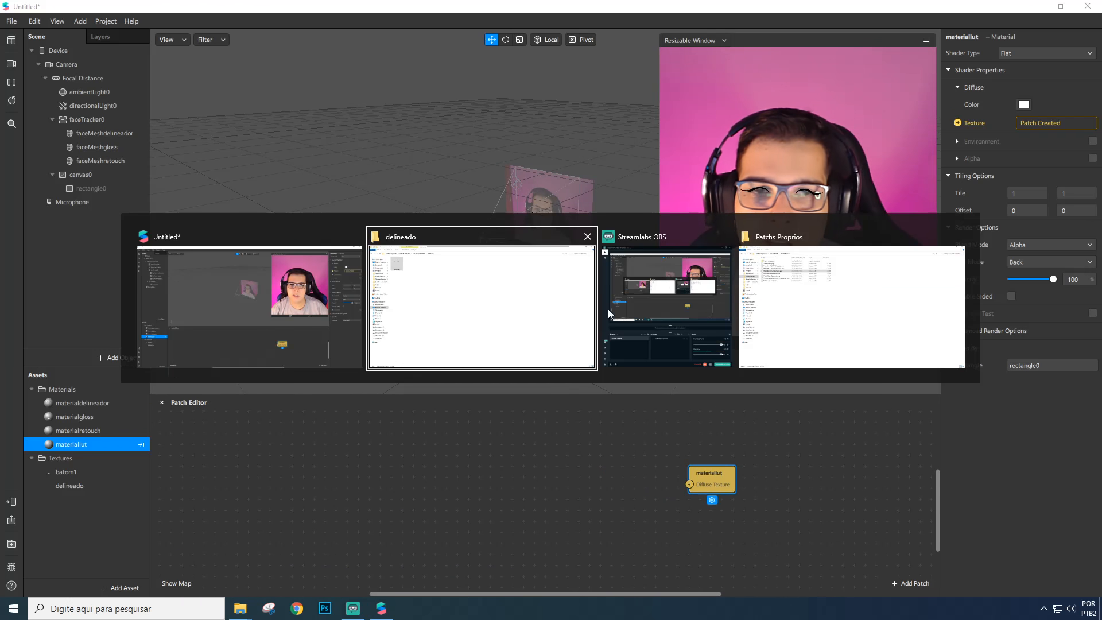
pyautogui.click(488, 313)
pyautogui.moveTo(407, 12); pyautogui.dragTo(660, 144)
pyautogui.moveTo(794, 149); pyautogui.dragTo(0, 66)
pyautogui.hotkey('alt', 'Tab')
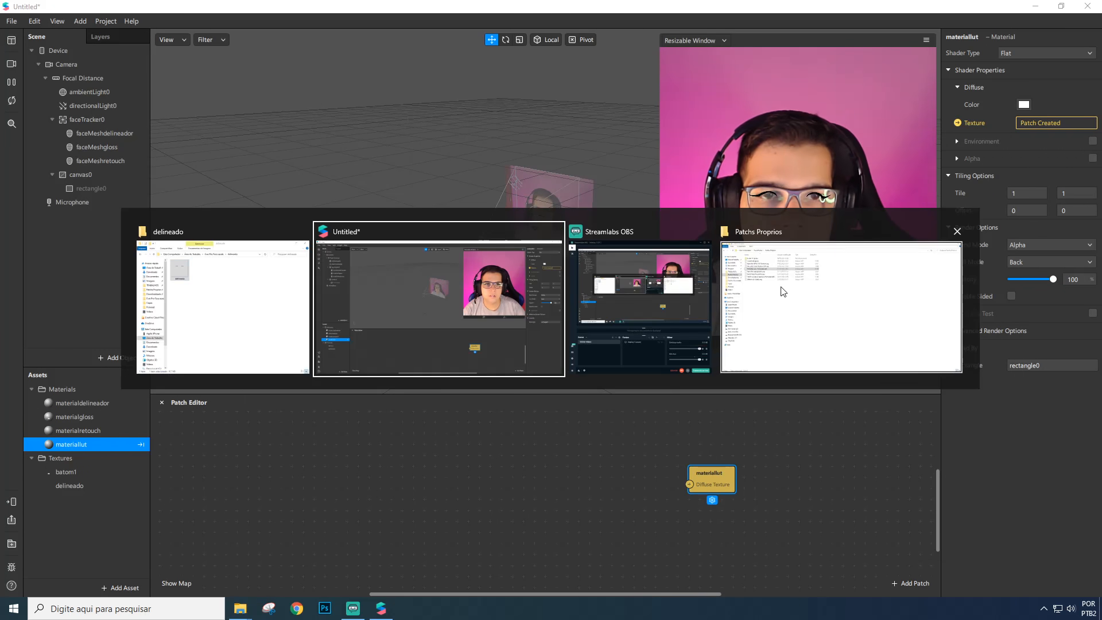
pyautogui.click(783, 291)
pyautogui.moveTo(178, 127); pyautogui.dragTo(498, 497)
pyautogui.hotkey('alt', 'Tab')
pyautogui.hotkey('alt', 'Tab')
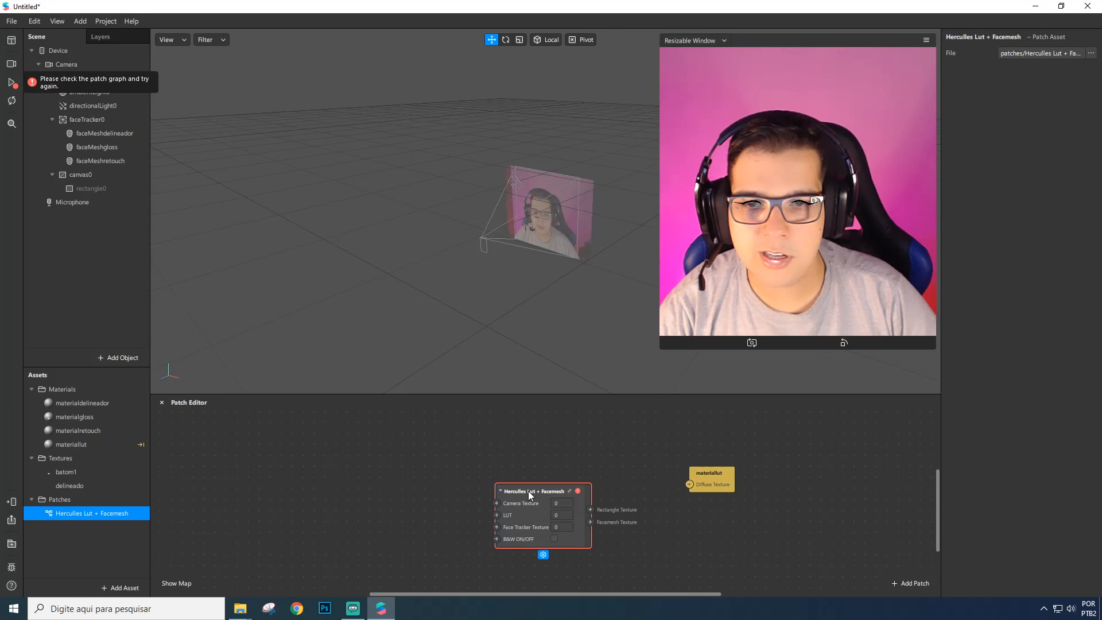
# Replace the Herculles Lut + Facemesh node in the patch graph with an imported FastColorLUT patch
pyautogui.press('Delete')
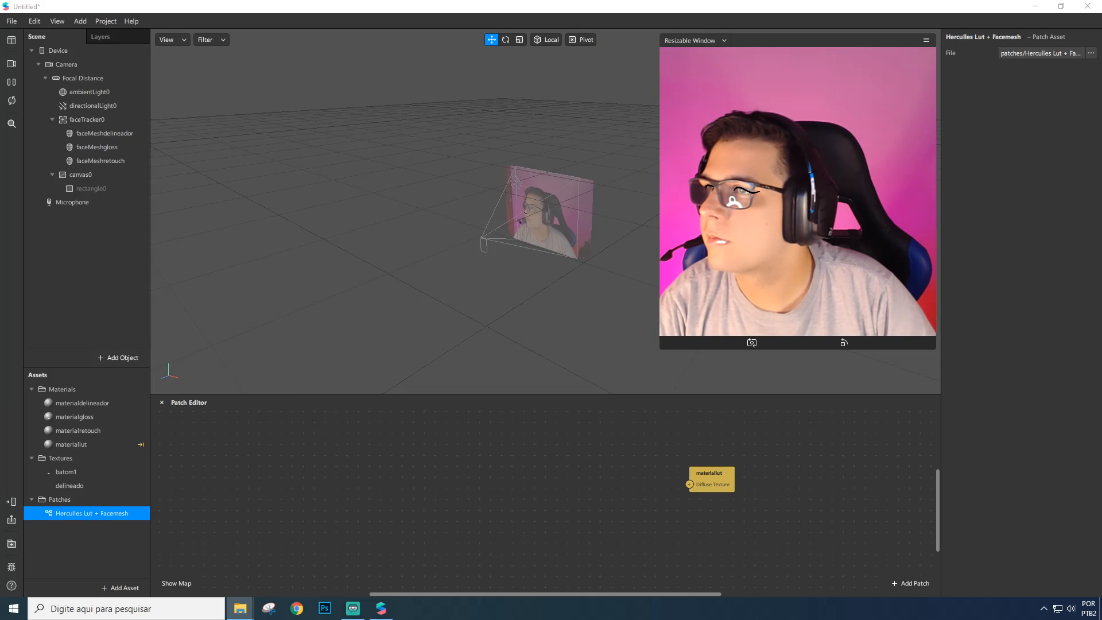
pyautogui.moveTo(387, 305); pyautogui.dragTo(535, 464)
pyautogui.click(599, 484)
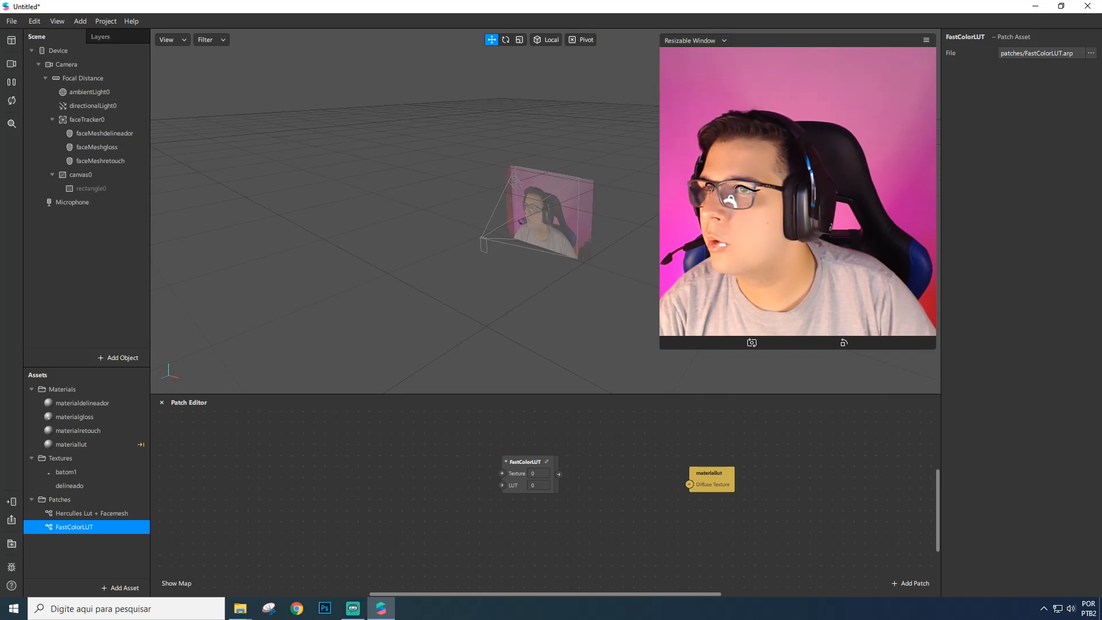
# Import the Pugli02 LUT image into the project's assets as a texture
pyautogui.moveTo(136, 551); pyautogui.dragTo(91, 567)
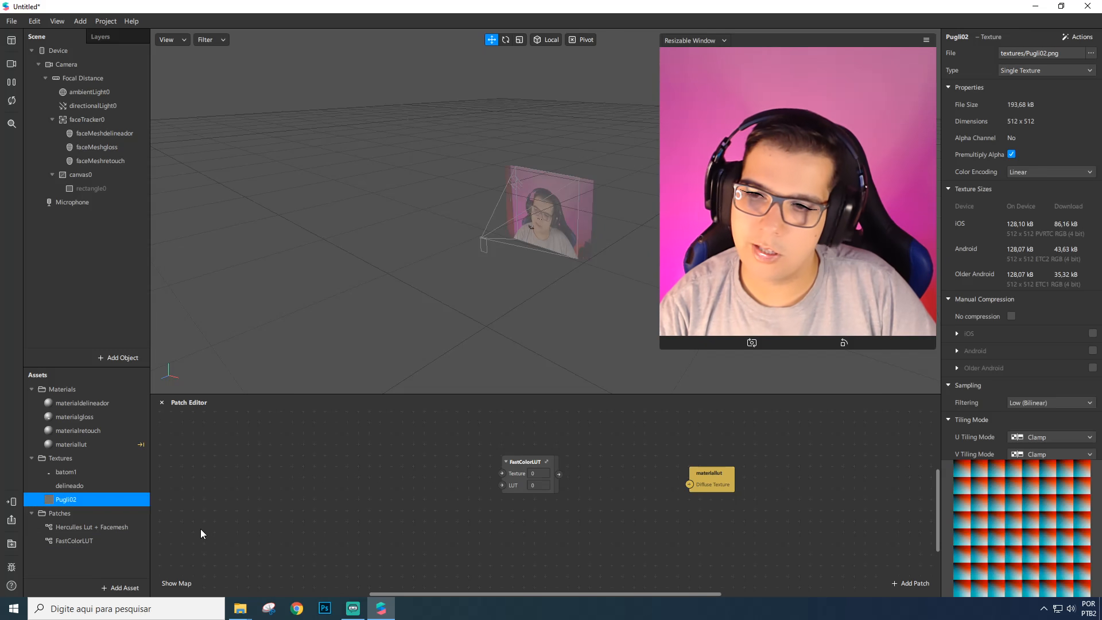
# Turn on No compression for the Pugli02 texture and set its filtering to None
pyautogui.click(69, 500)
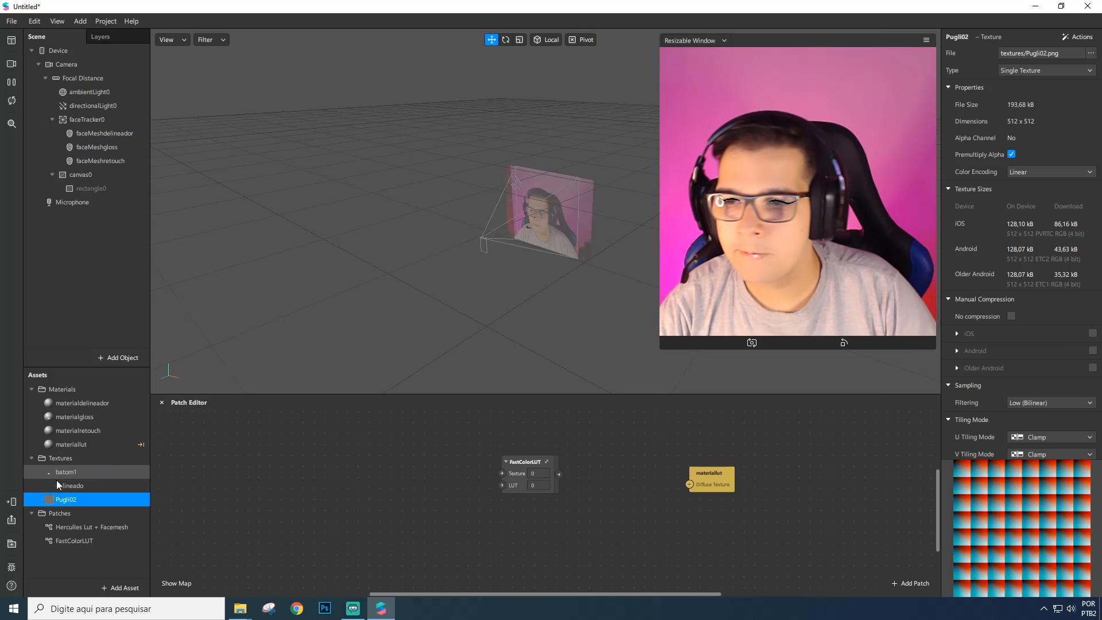
pyautogui.click(1011, 317)
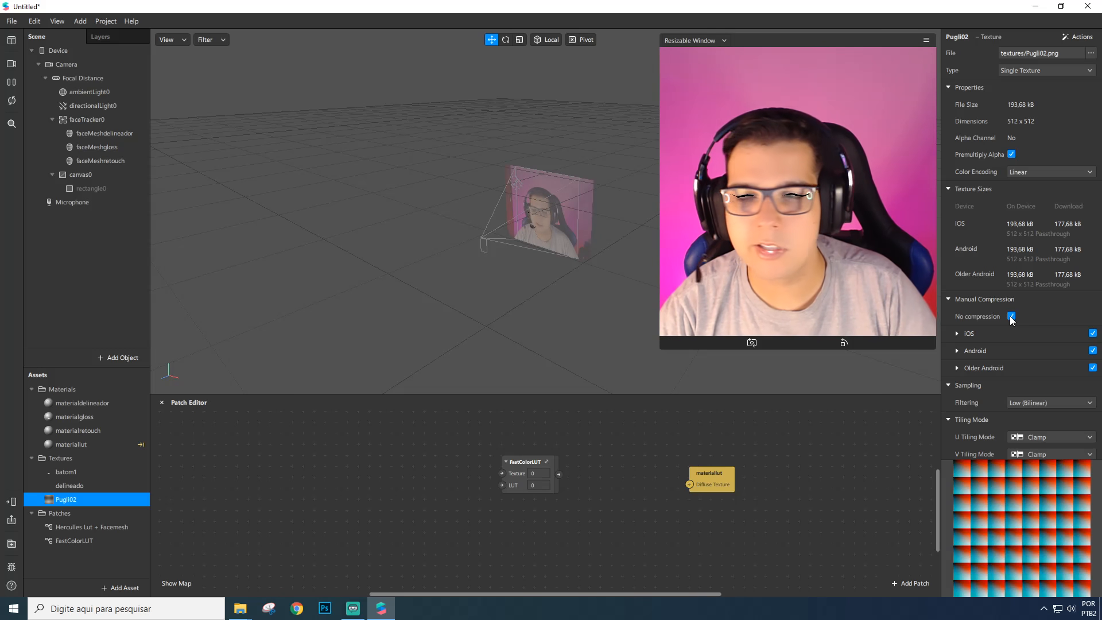
pyautogui.scroll(-2, 1012, 310)
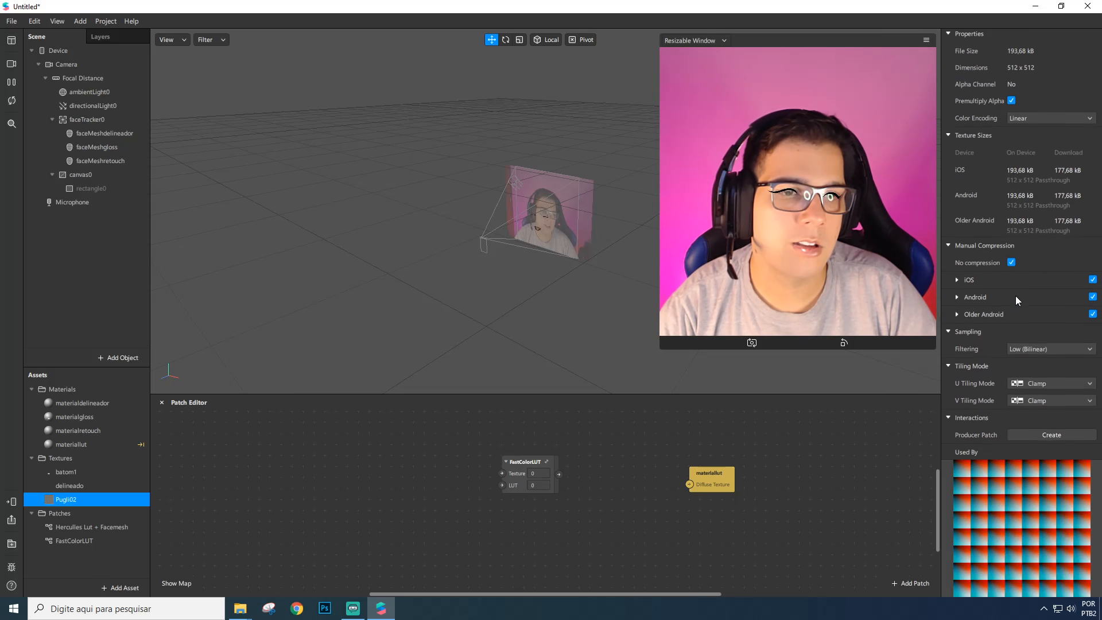
pyautogui.click(1050, 347)
pyautogui.click(1042, 353)
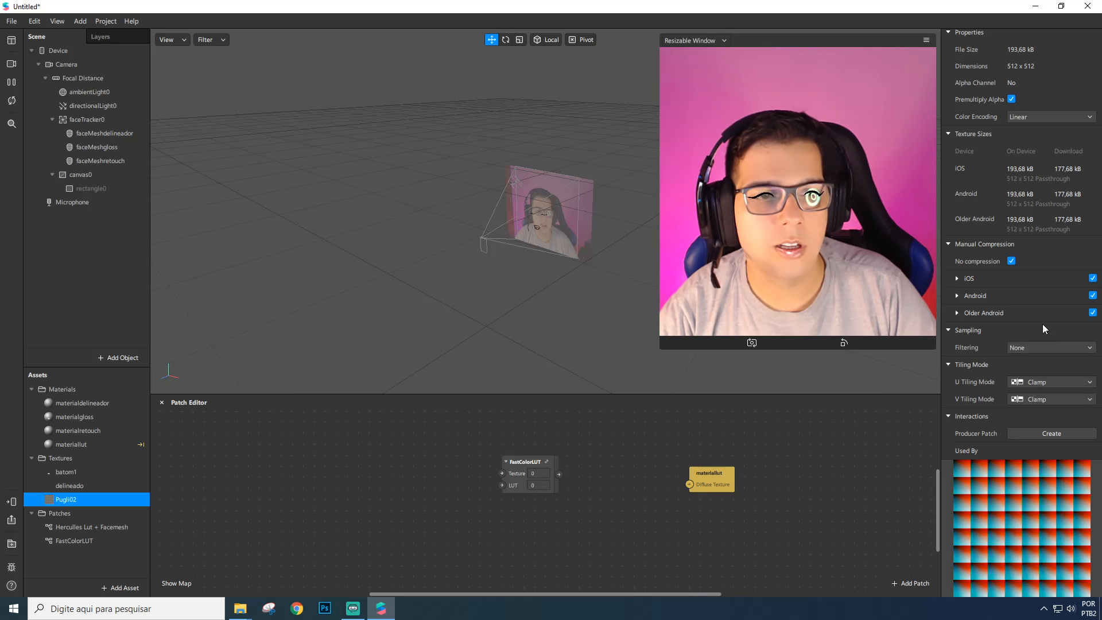
# Add the Pugli02 texture to the patch graph, connect it to FastColorLUT's LUT input and rearrange the nodes
pyautogui.moveTo(718, 475); pyautogui.dragTo(760, 463)
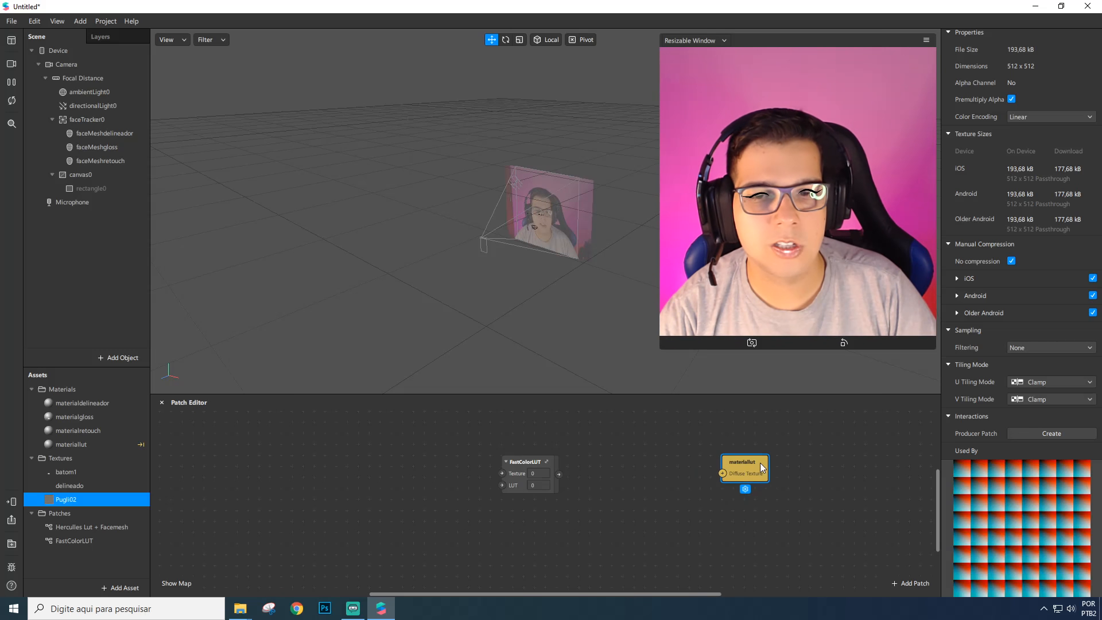
pyautogui.moveTo(533, 469); pyautogui.dragTo(555, 469)
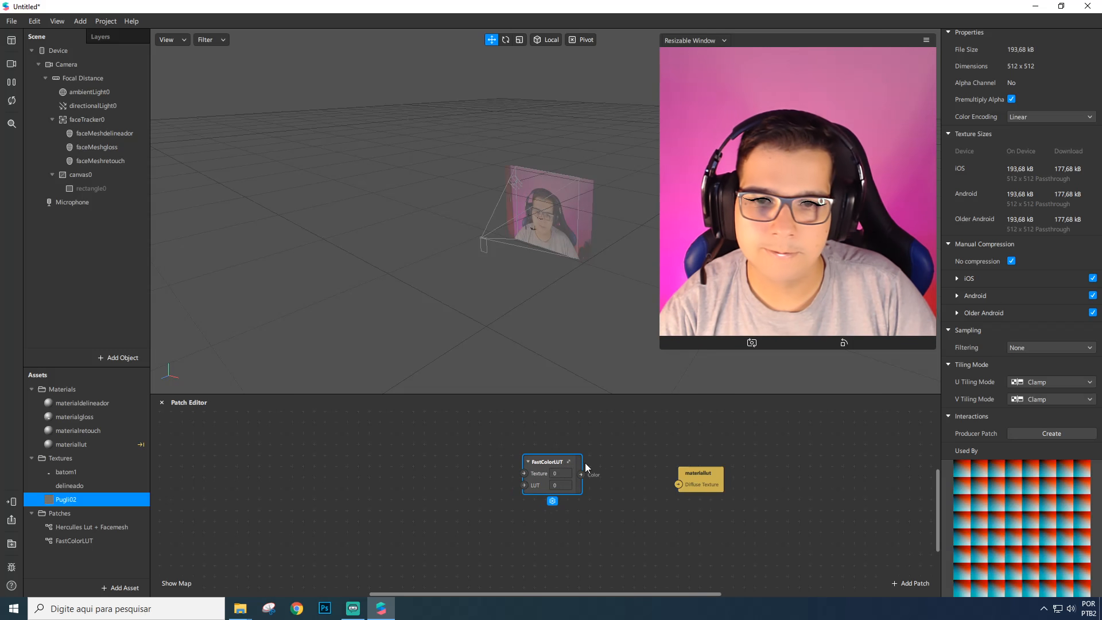
pyautogui.moveTo(60, 503)
pyautogui.mouseDown()
pyautogui.moveTo(370, 482)
pyautogui.moveTo(521, 487)
pyautogui.mouseUp()
pyautogui.moveTo(545, 459); pyautogui.dragTo(534, 453)
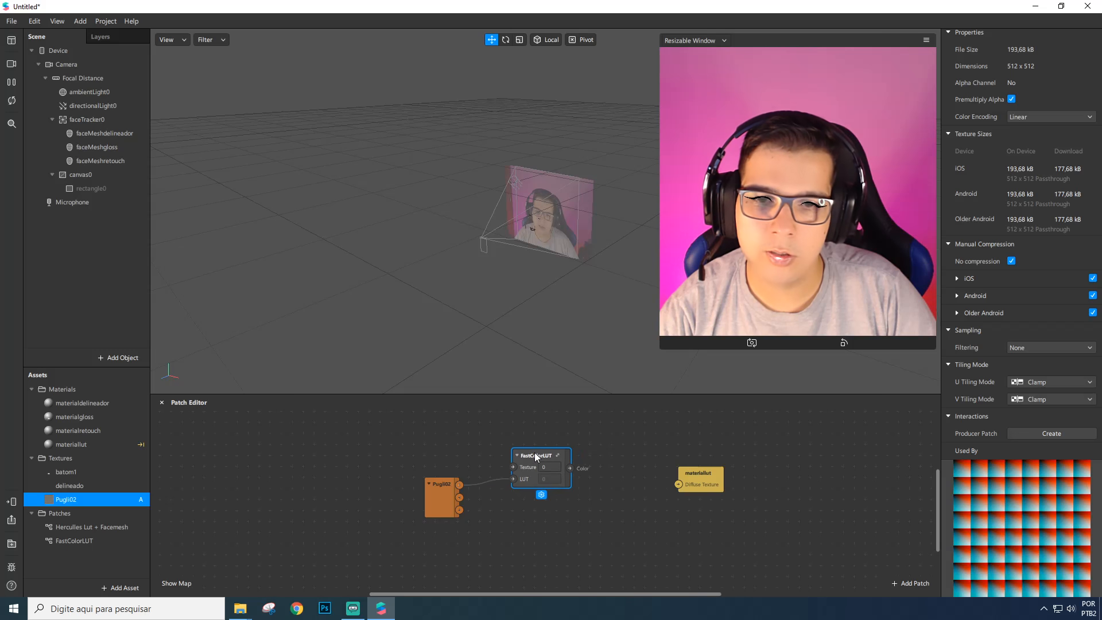
# Extract a texture from the Camera and connect its RGBA output to FastColorLUT's Texture input in the patch graph
pyautogui.click(66, 64)
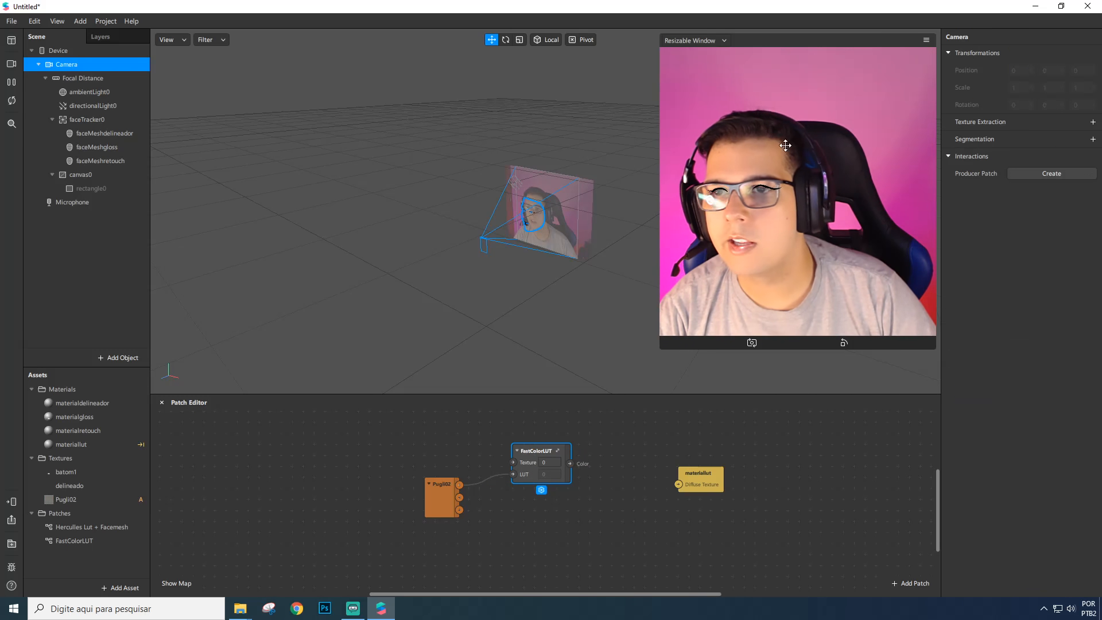
pyautogui.click(1093, 121)
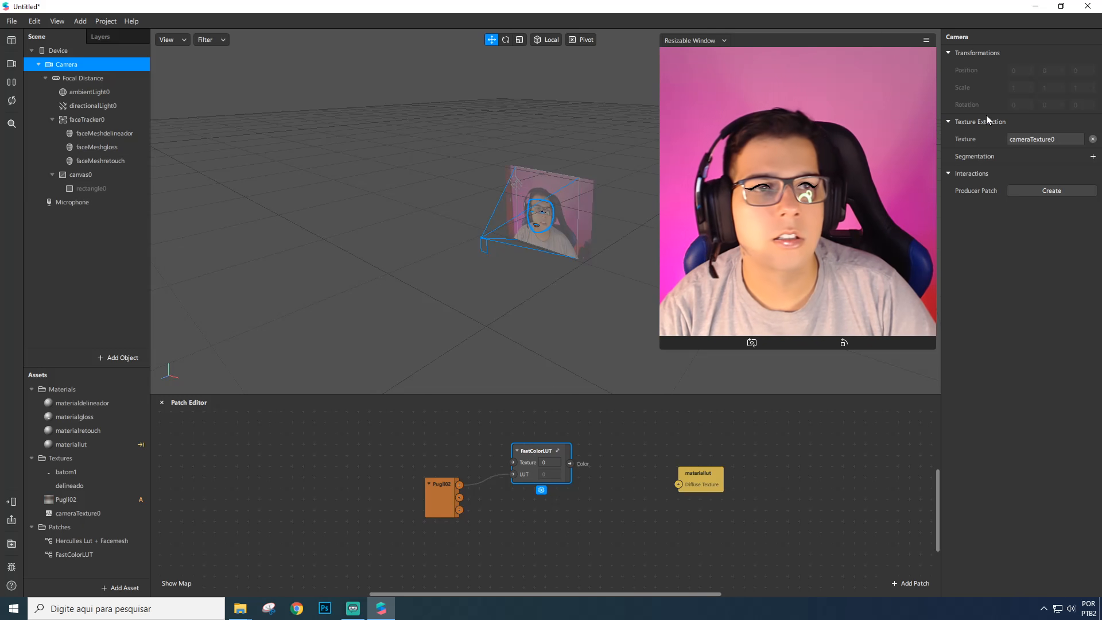
pyautogui.moveTo(78, 513); pyautogui.dragTo(405, 446)
pyautogui.scroll(1, 488, 459)
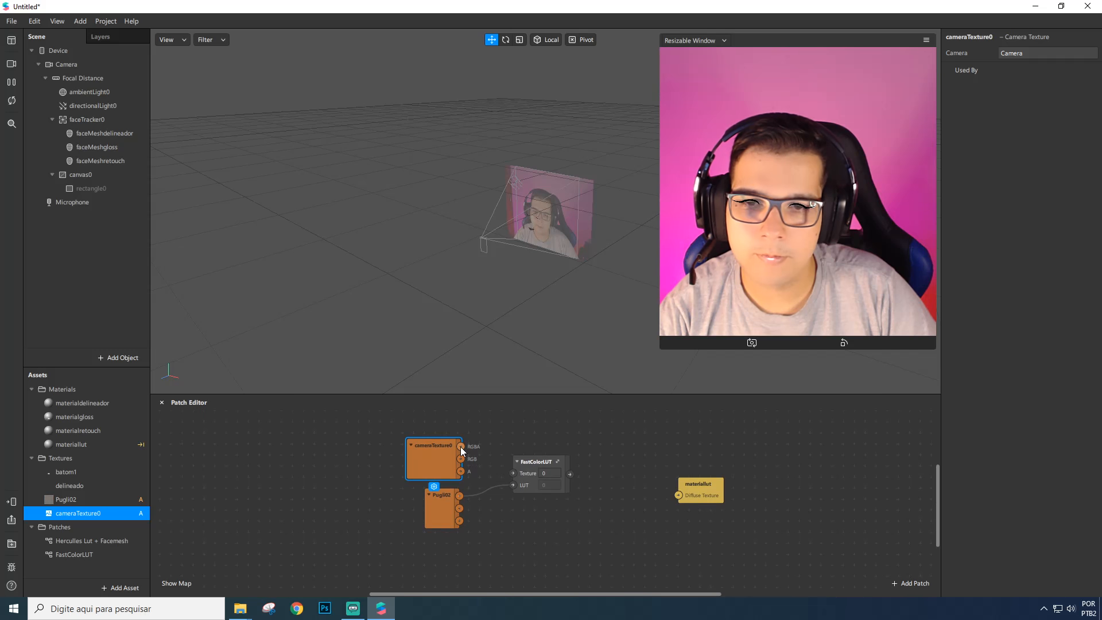
pyautogui.moveTo(514, 477); pyautogui.dragTo(543, 482)
# Make rectangle0 visible and connect FastColorLUT's Color output to the Diffuse Texture input of materiallut
pyautogui.moveTo(694, 479); pyautogui.dragTo(663, 457)
pyautogui.moveTo(581, 485); pyautogui.dragTo(680, 480)
pyautogui.click(612, 494)
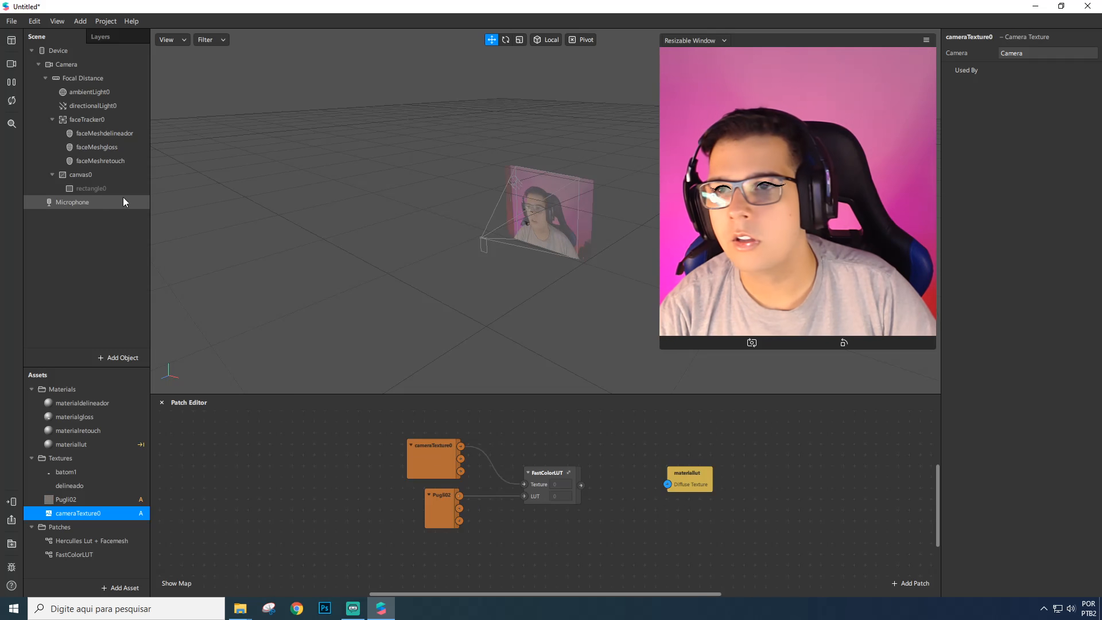
pyautogui.click(115, 189)
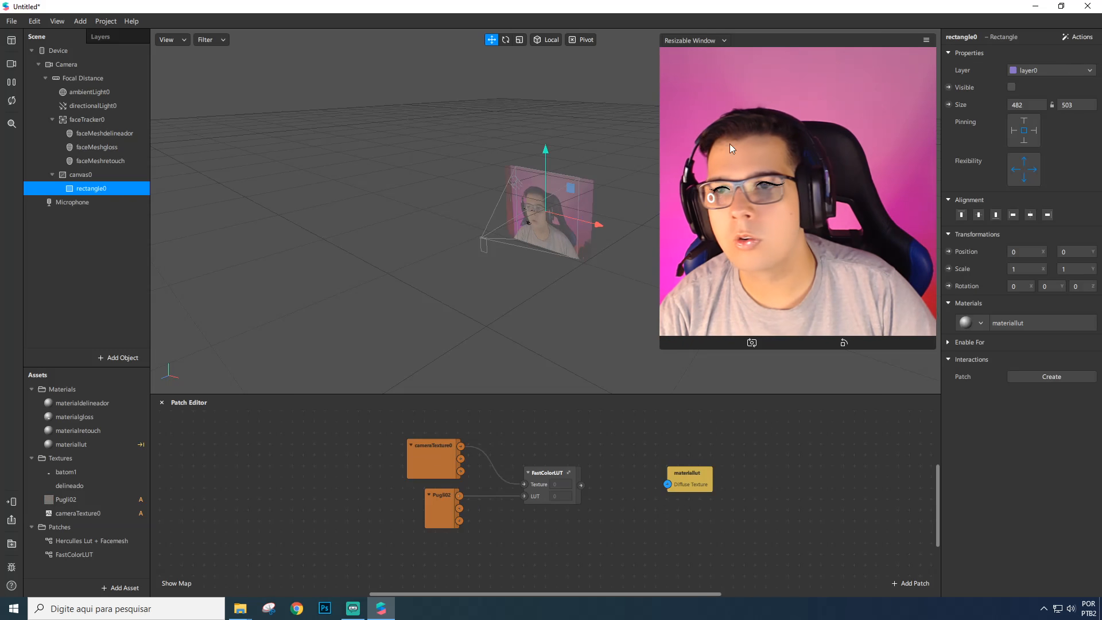
pyautogui.click(1012, 88)
pyautogui.click(1014, 324)
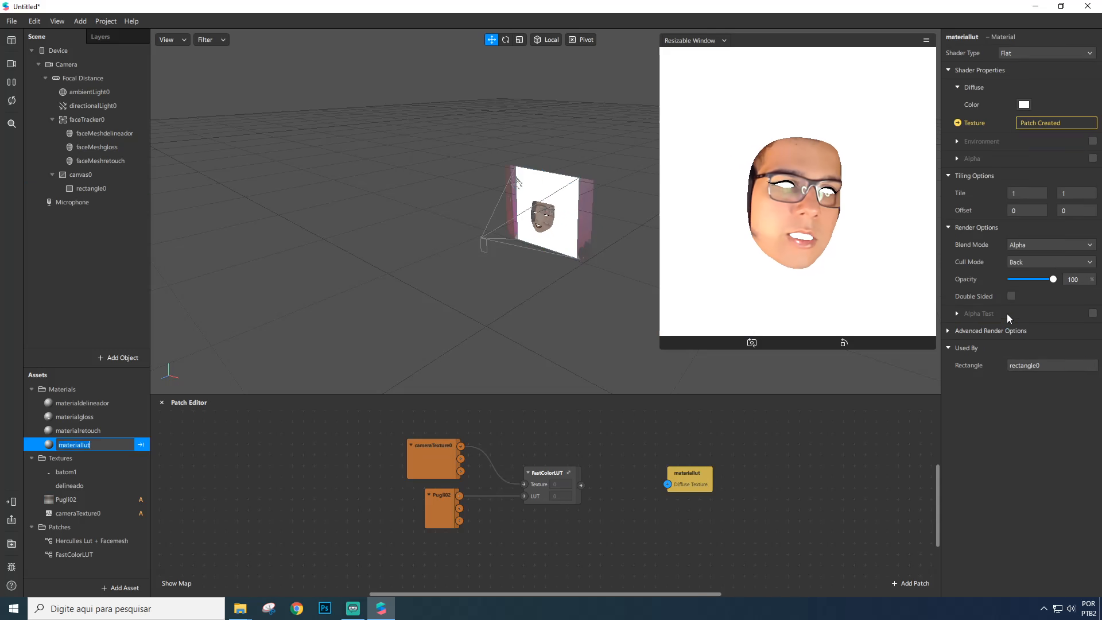
pyautogui.moveTo(581, 486); pyautogui.dragTo(683, 503)
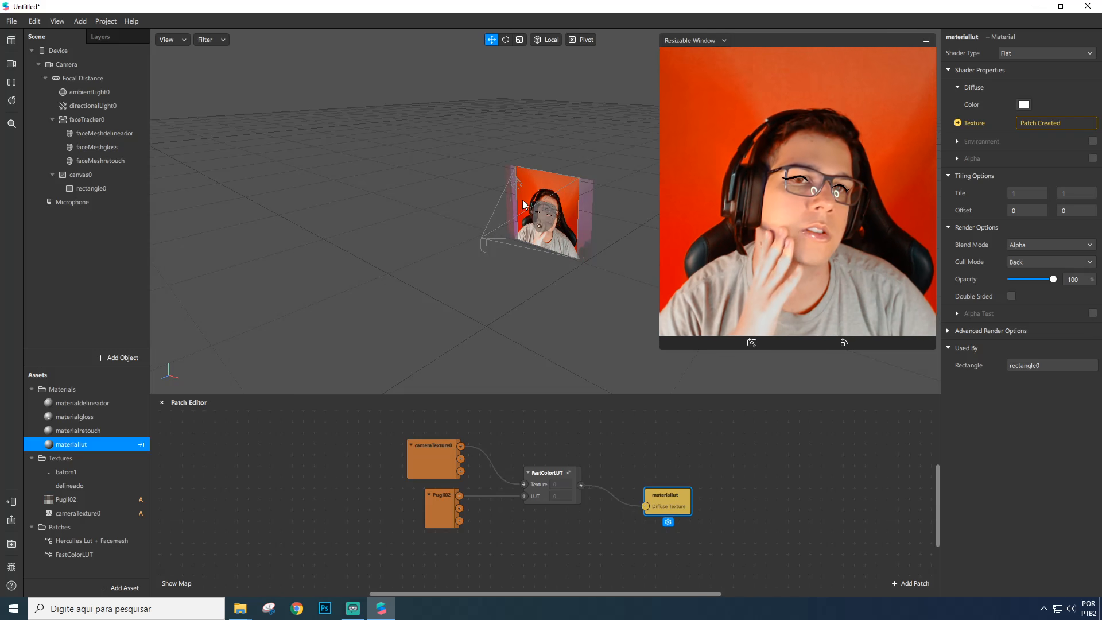
pyautogui.click(547, 474)
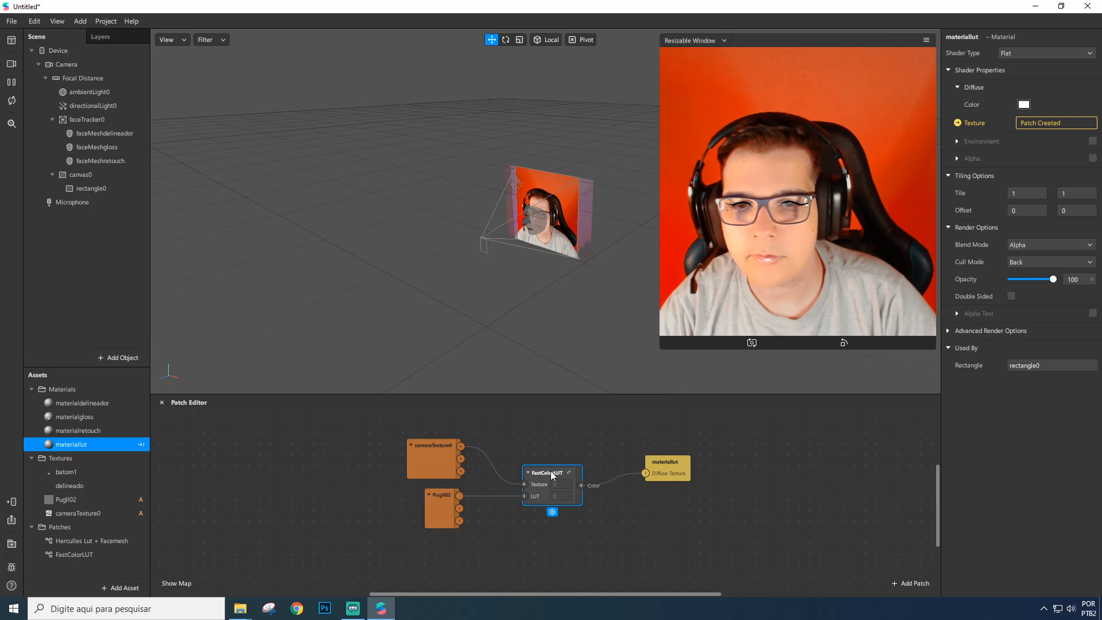
# Disable Use Depth Test and Write to Depth Buffer for materialdelineador, materialgloss and materiallut together
pyautogui.click(73, 174)
pyautogui.doubleClick(91, 444)
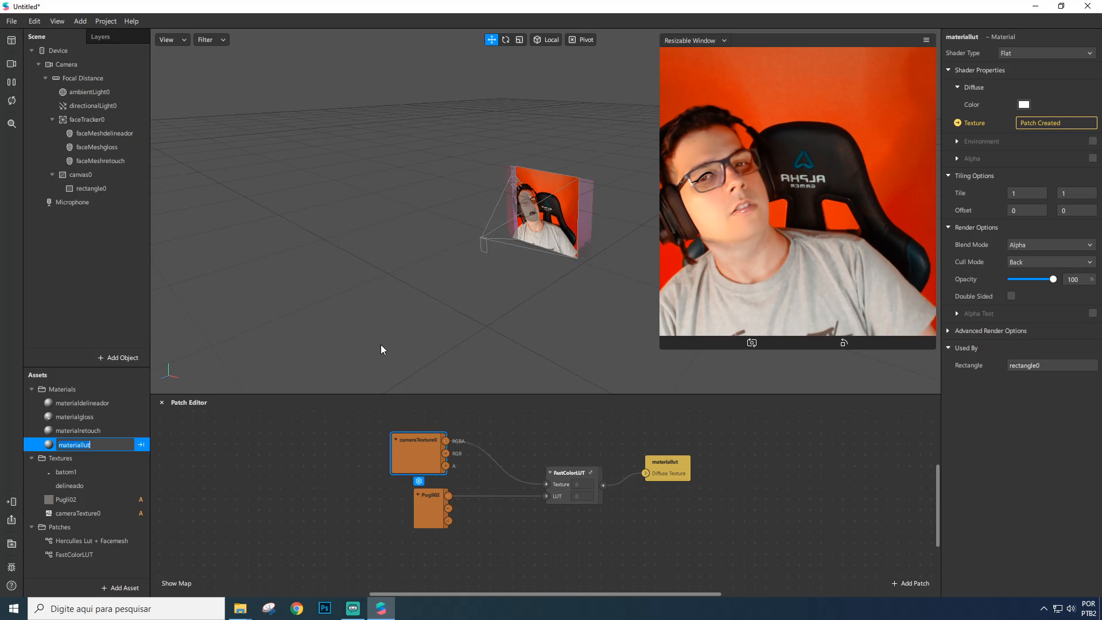
pyautogui.click(78, 431)
pyautogui.click(85, 443)
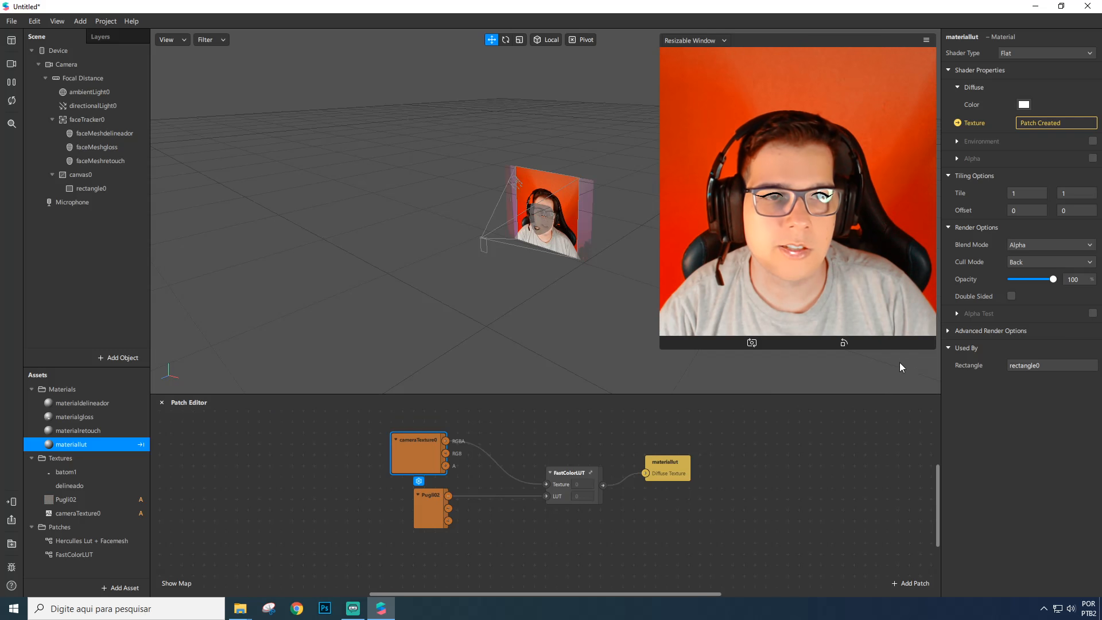
pyautogui.click(948, 331)
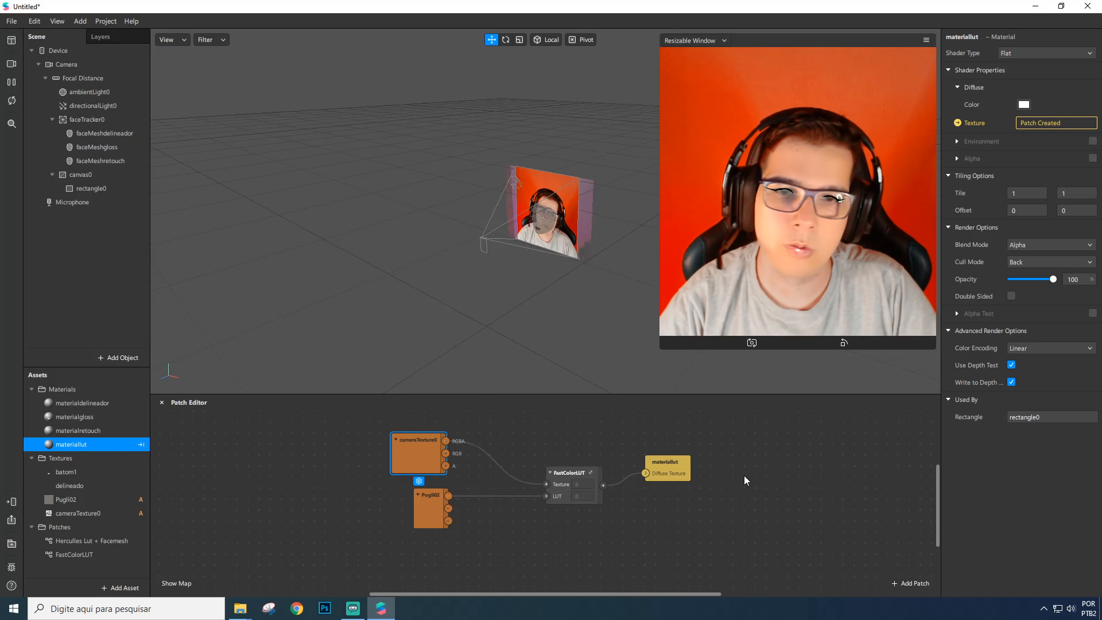
pyautogui.keyDown('ctrl'); pyautogui.click(96, 415); pyautogui.keyUp('ctrl')
pyautogui.keyDown('ctrl'); pyautogui.click(101, 404); pyautogui.keyUp('ctrl')
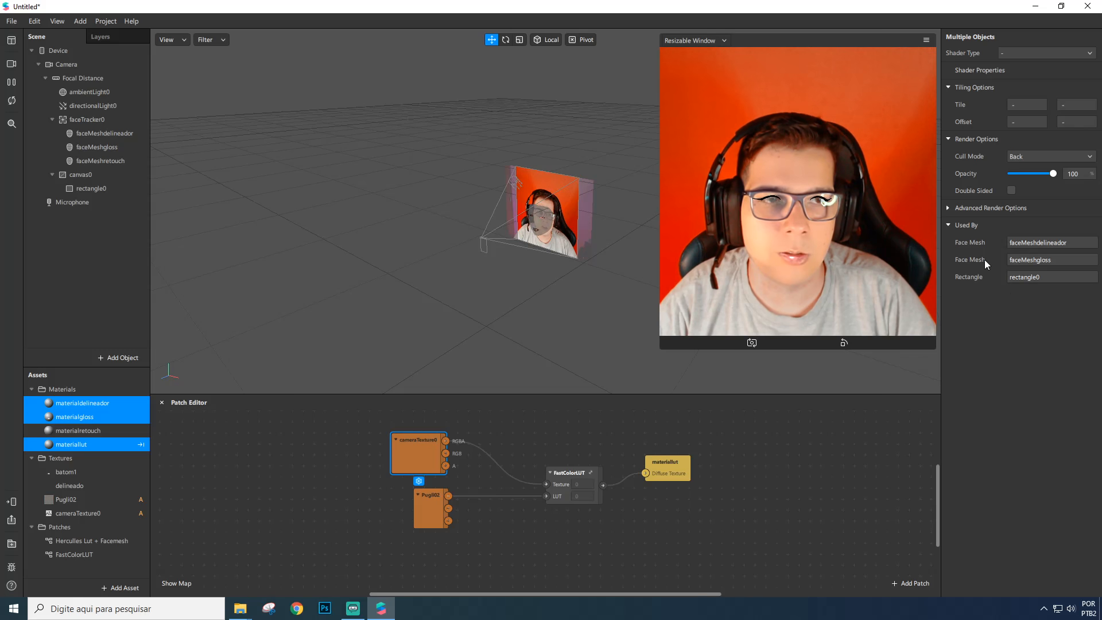
pyautogui.click(954, 209)
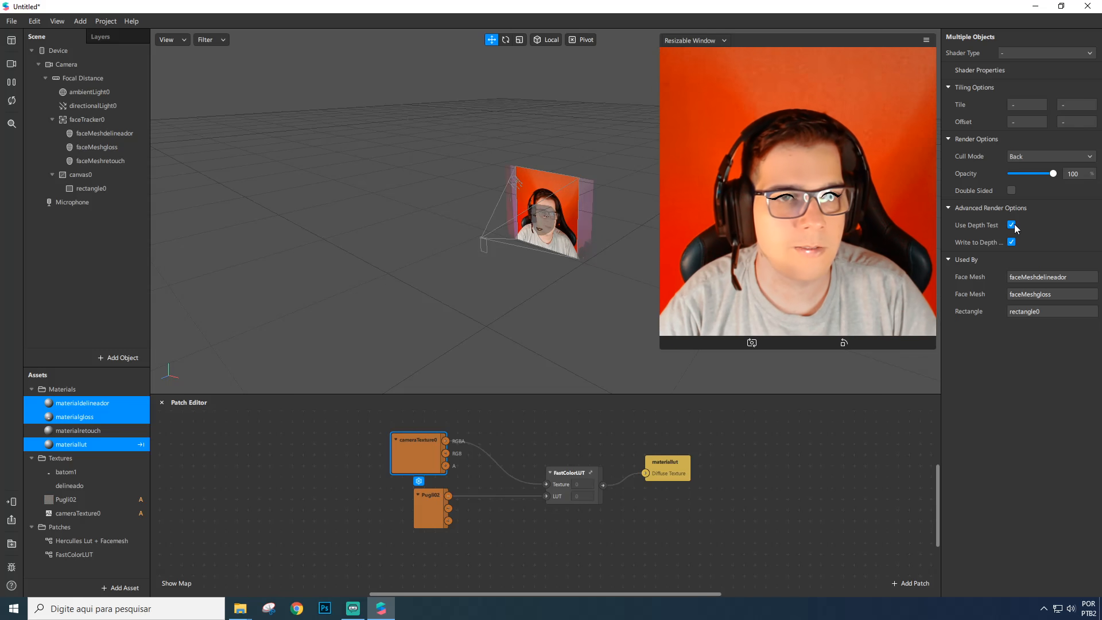
pyautogui.click(1012, 241)
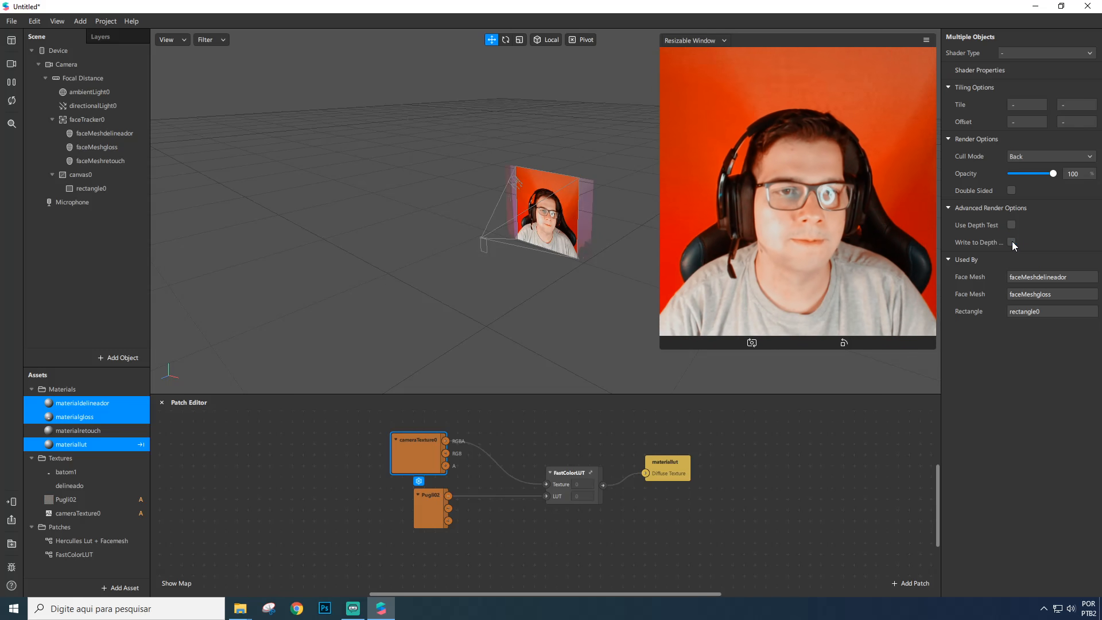
pyautogui.click(953, 209)
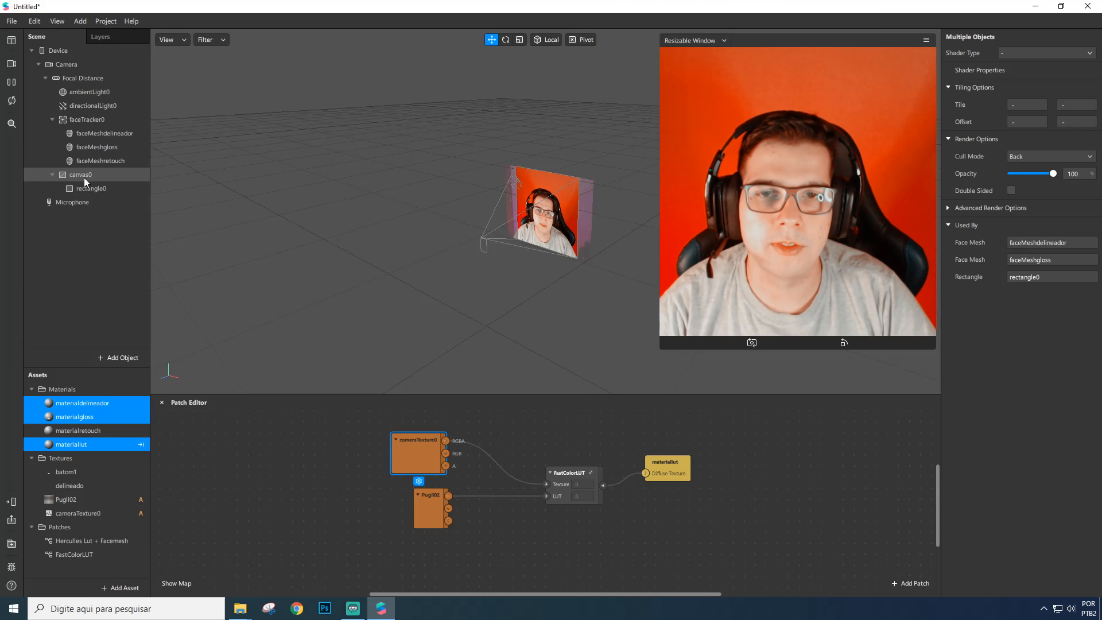
# Move canvas0 above faceTracker0 in the scene hierarchy
pyautogui.scroll(5, 571, 256)
pyautogui.scroll(6, 571, 257)
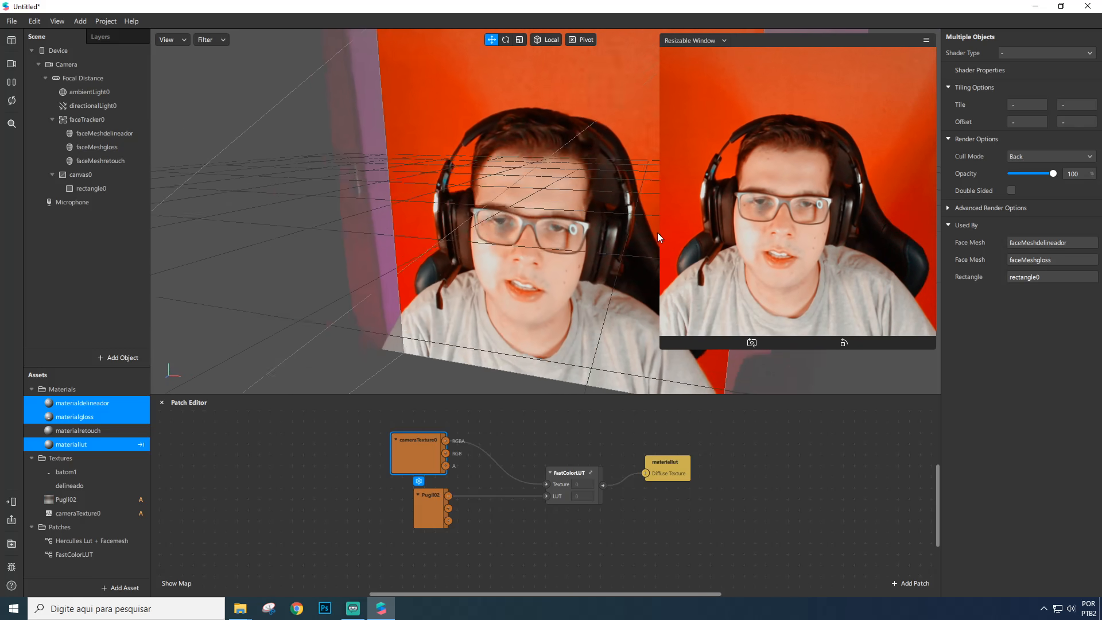
pyautogui.moveTo(749, 235); pyautogui.dragTo(480, 271, button='middle')
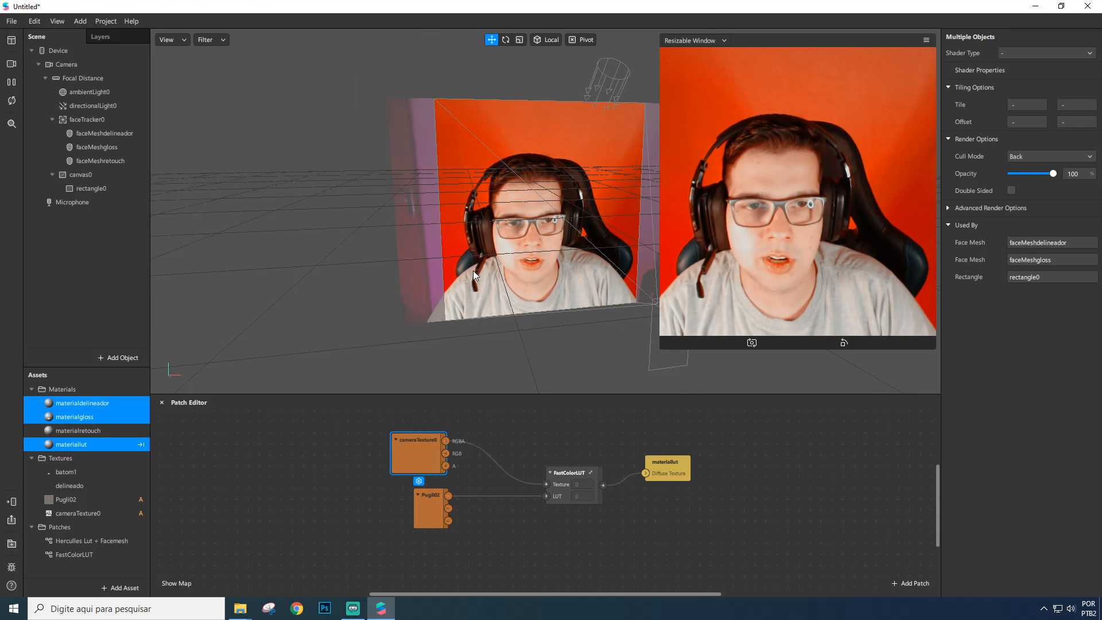
pyautogui.click(84, 176)
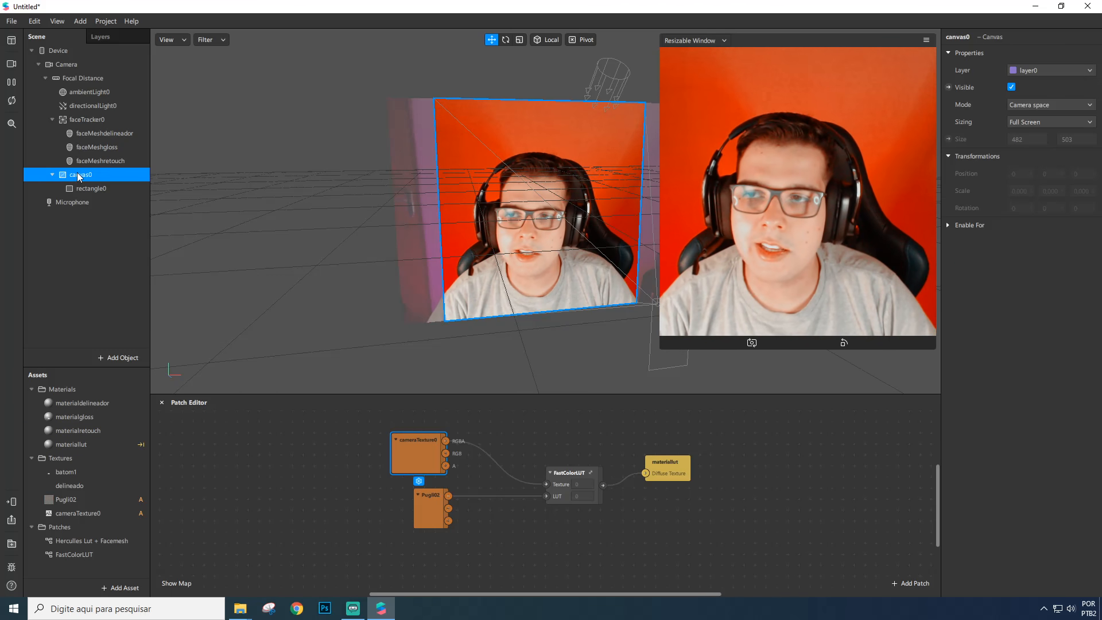
pyautogui.click(53, 119)
pyautogui.click(52, 133)
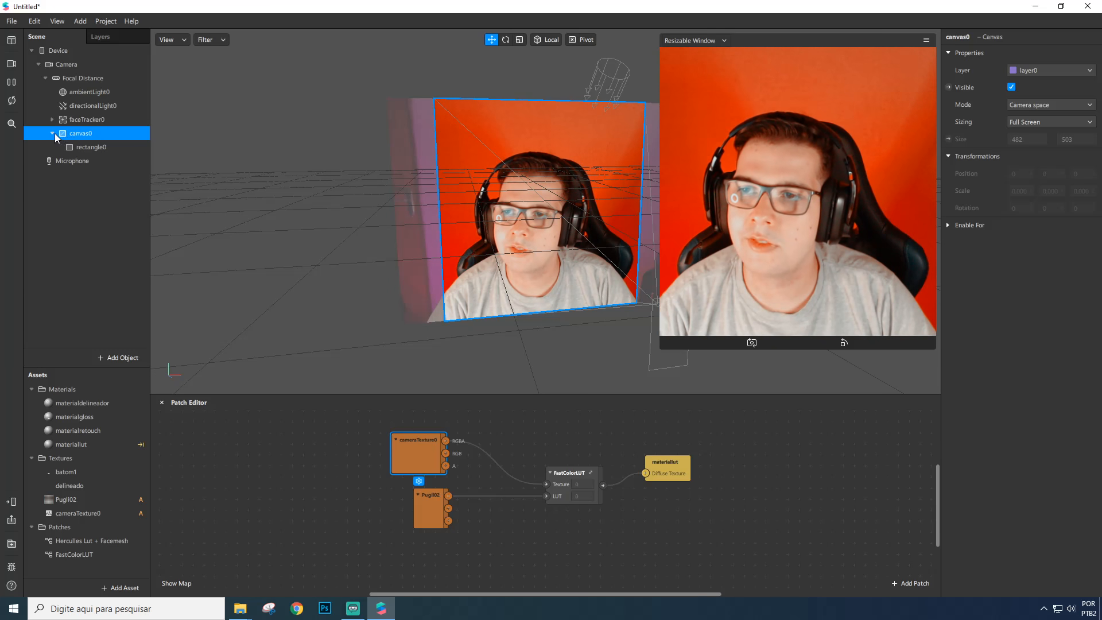
pyautogui.moveTo(79, 133); pyautogui.dragTo(74, 109)
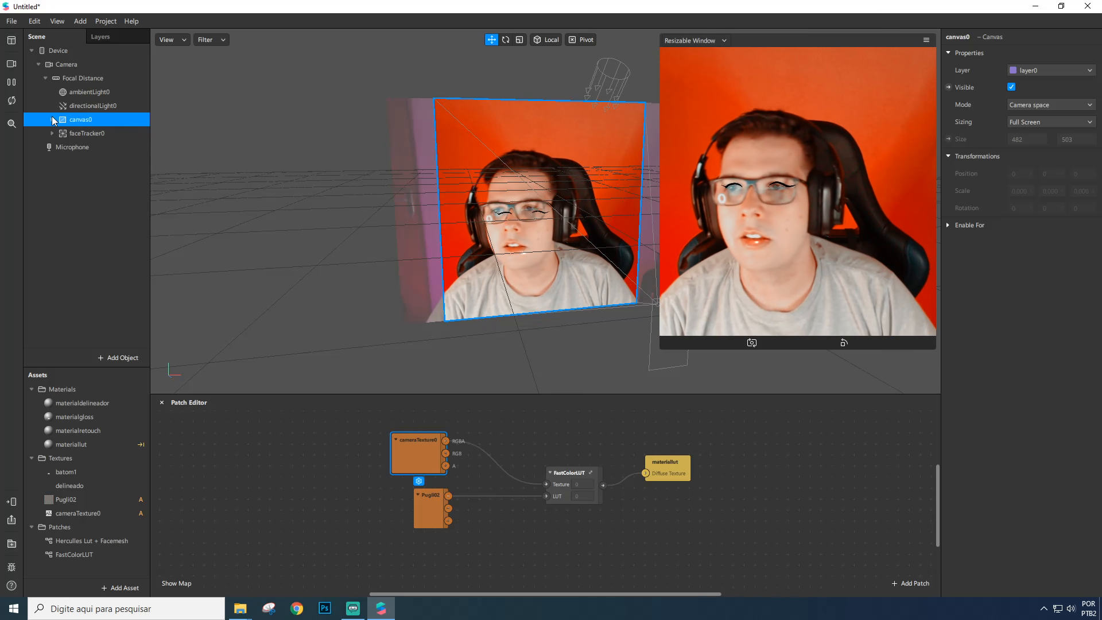
pyautogui.click(52, 133)
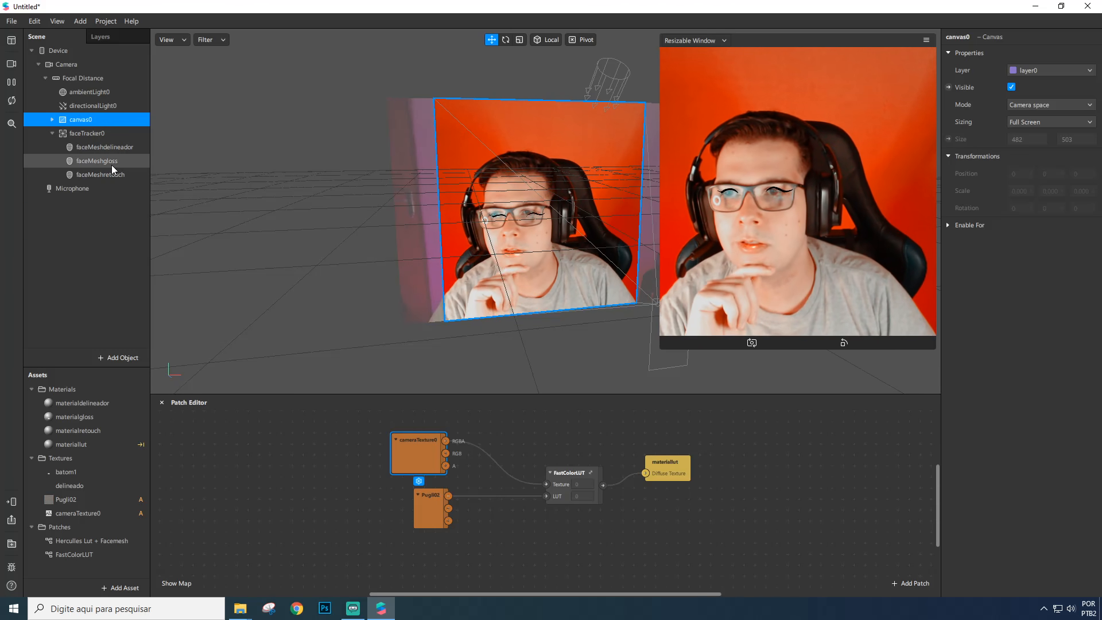
# Set materialretouch's Skin Smoothing to 33 and move faceMeshretouch above the other face meshes under faceTracker0
pyautogui.click(126, 174)
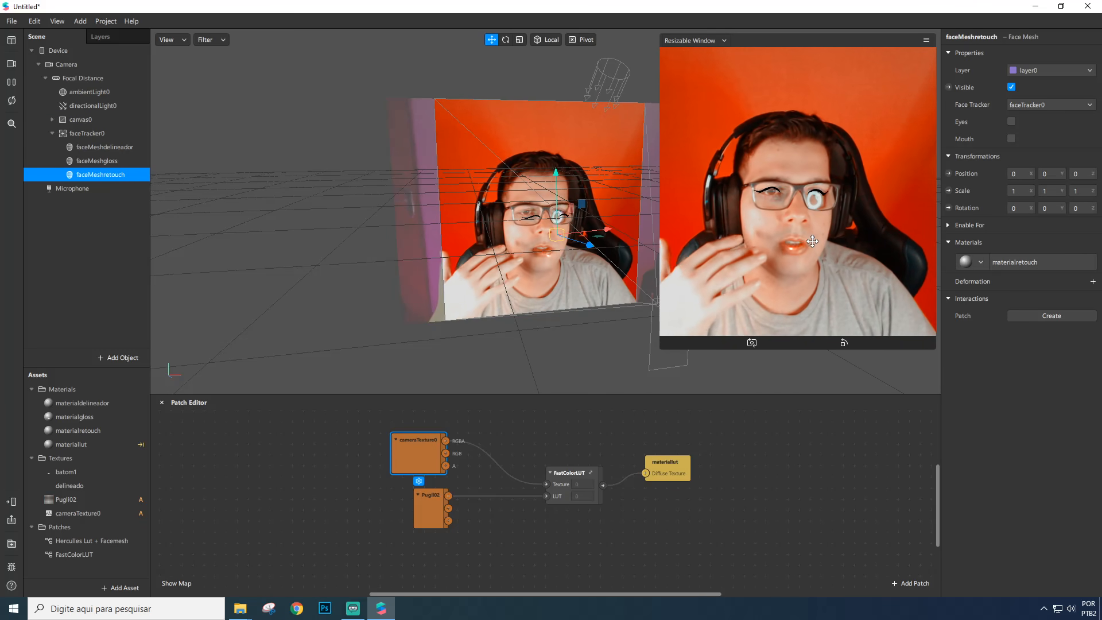
pyautogui.click(1056, 266)
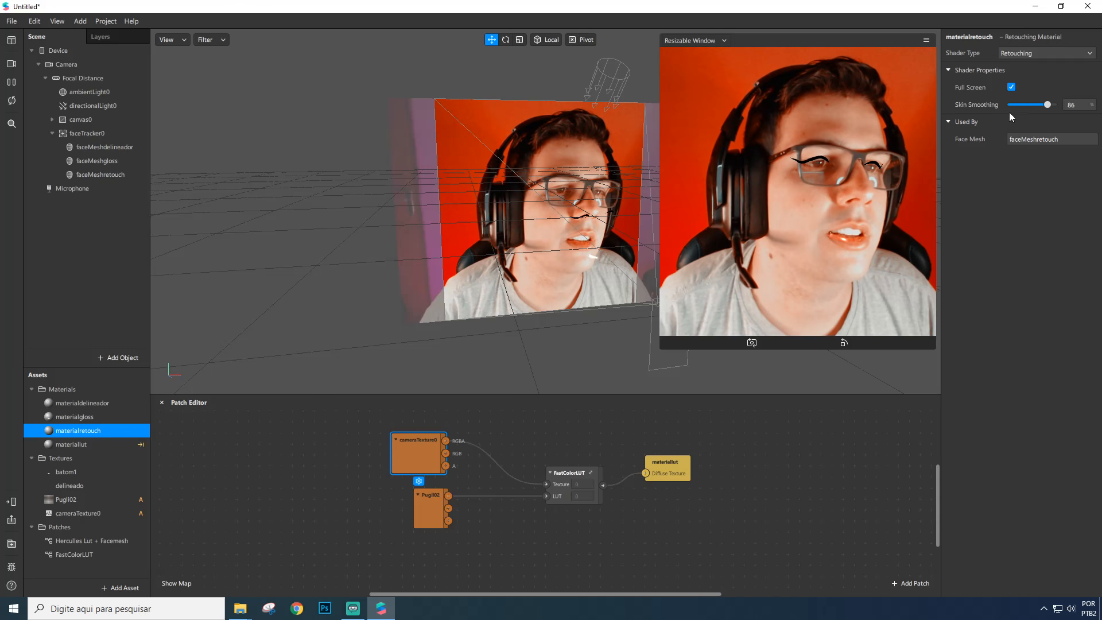
pyautogui.moveTo(1054, 105); pyautogui.dragTo(1023, 118)
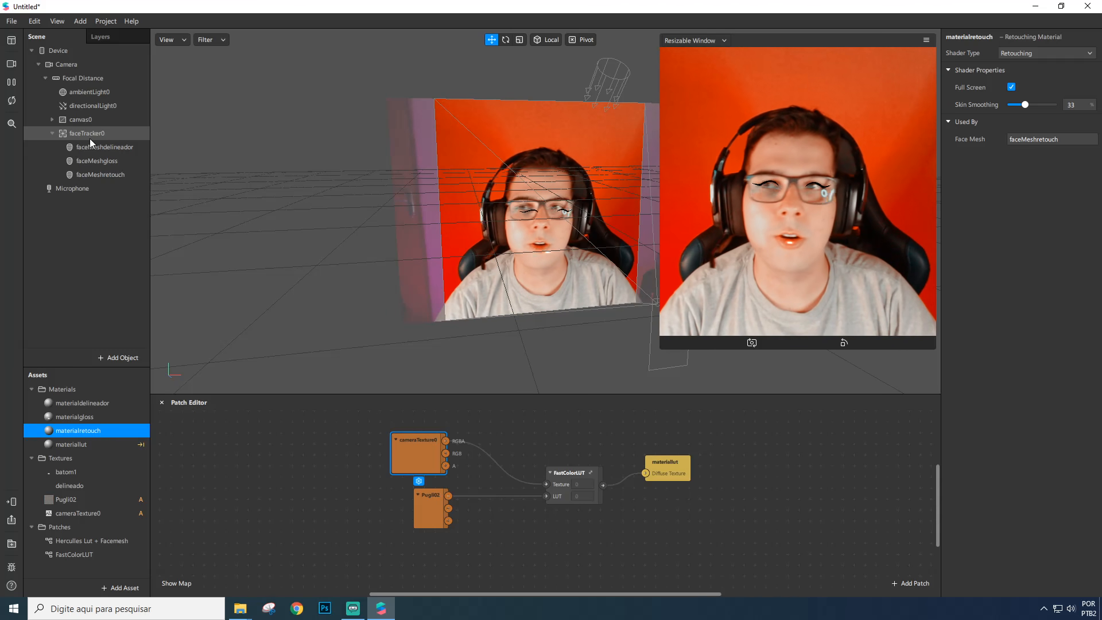
pyautogui.moveTo(110, 172); pyautogui.dragTo(106, 139)
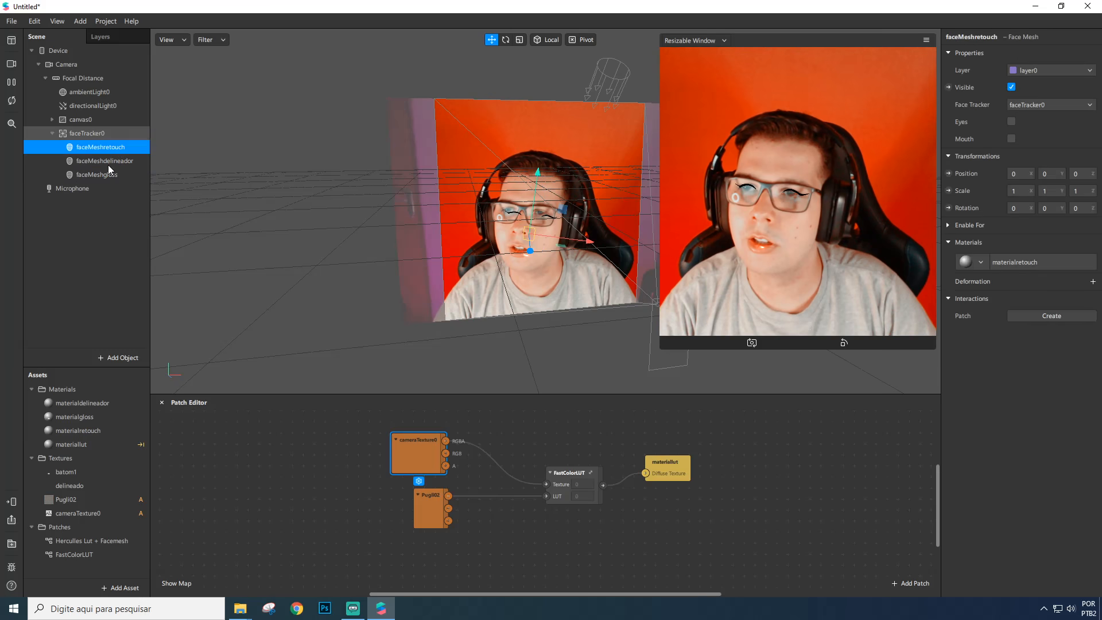
# Add a face mesh under faceTracker0, name it faceMeshrosto and place it above the other face meshes
pyautogui.rightClick(86, 134)
pyautogui.moveTo(124, 147)
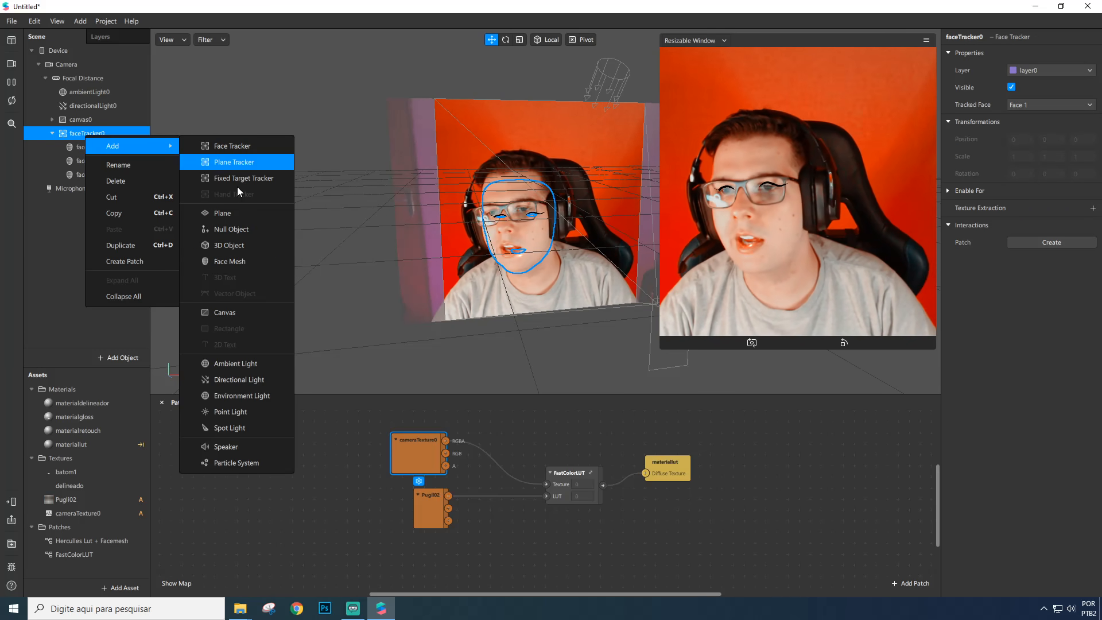
pyautogui.click(251, 260)
pyautogui.doubleClick(114, 190)
pyautogui.click(114, 190)
pyautogui.press('BackSpace')
pyautogui.write('rosto')
pyautogui.press('Return')
pyautogui.moveTo(113, 188); pyautogui.dragTo(100, 148)
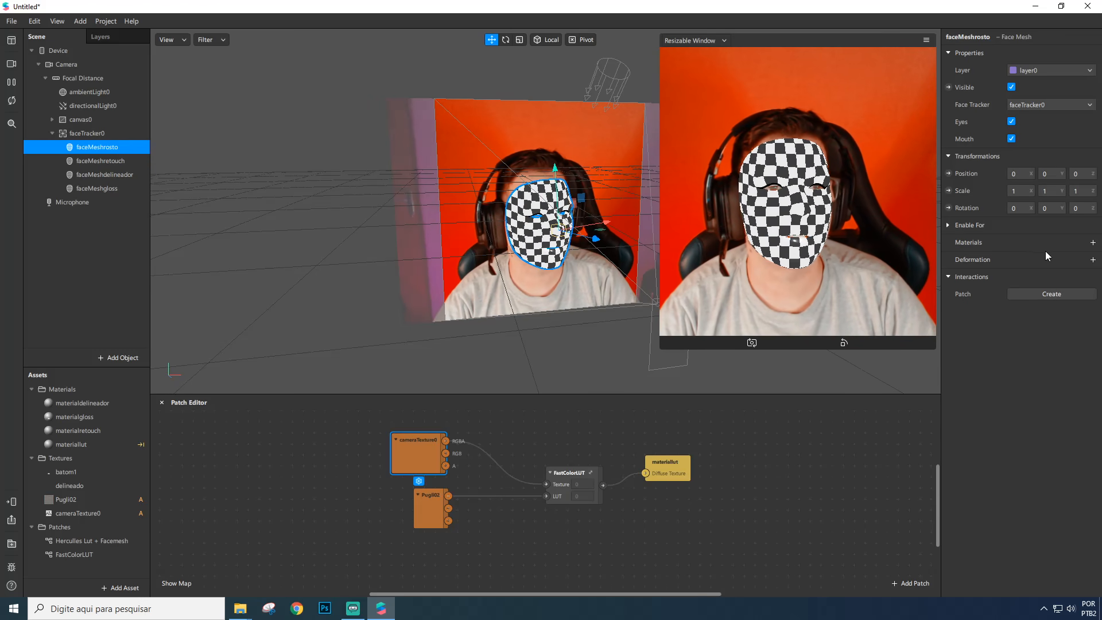
# Create a new material for faceMeshrosto and name it materialrosto
pyautogui.click(1093, 243)
pyautogui.click(1028, 309)
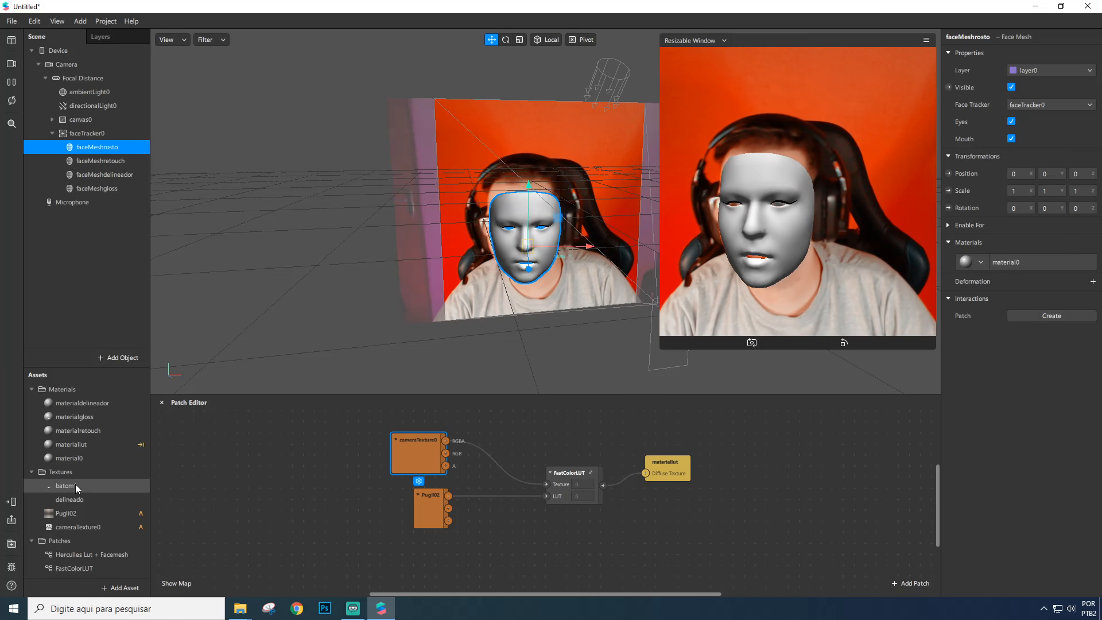
pyautogui.doubleClick(91, 460)
pyautogui.press('BackSpace')
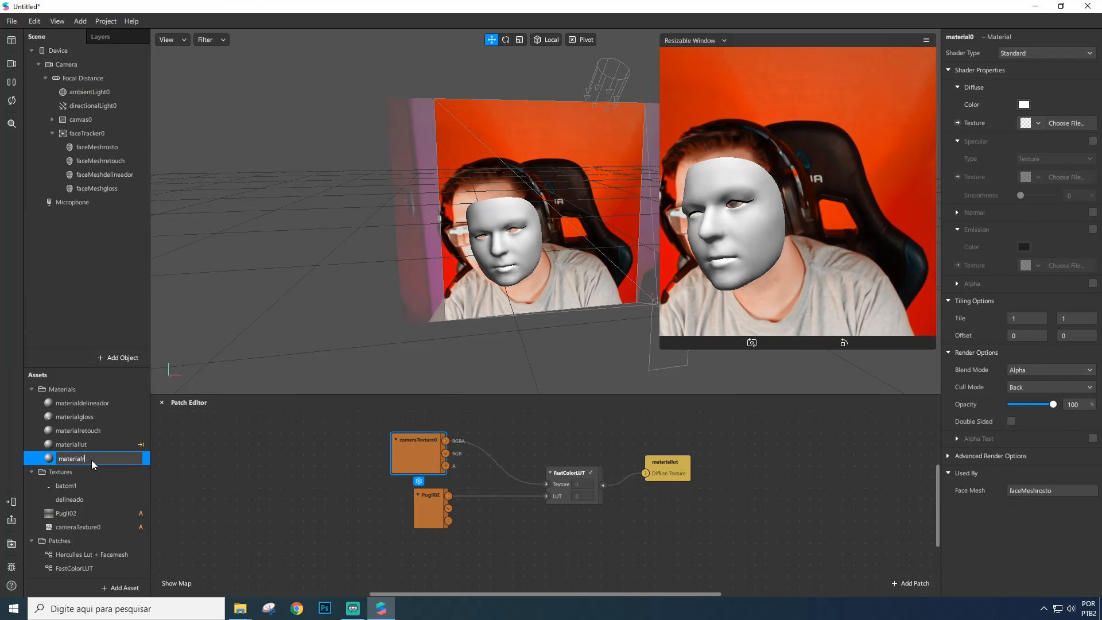
pyautogui.write('rosto')
pyautogui.press('Return')
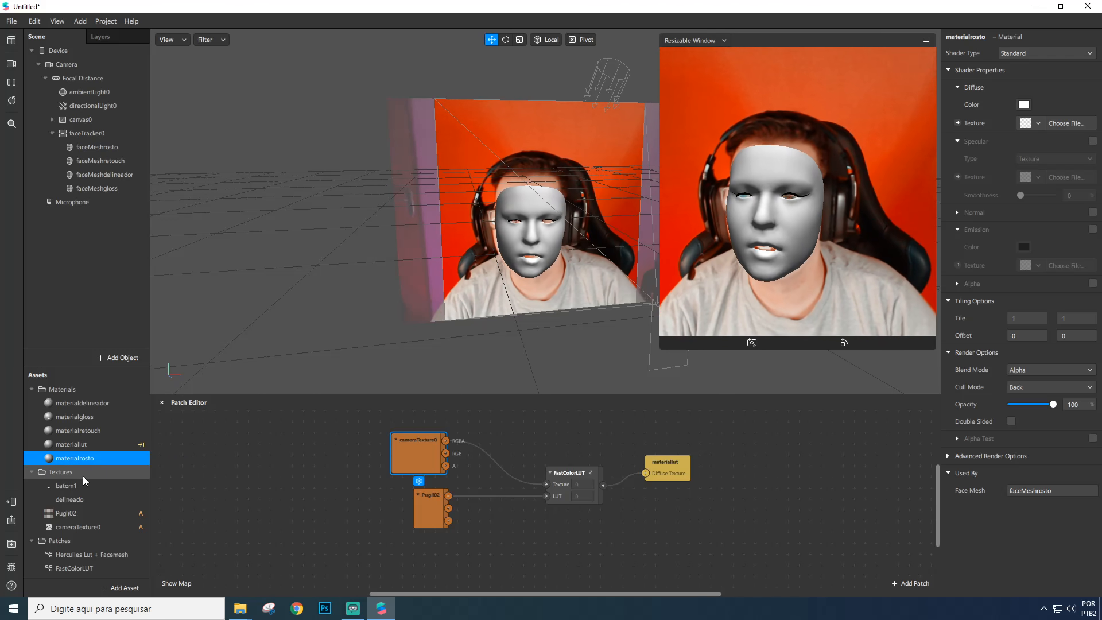
# Disable Eyes and Mouth on faceMeshrosto and set materialrosto's shader type to Flat
pyautogui.click(97, 189)
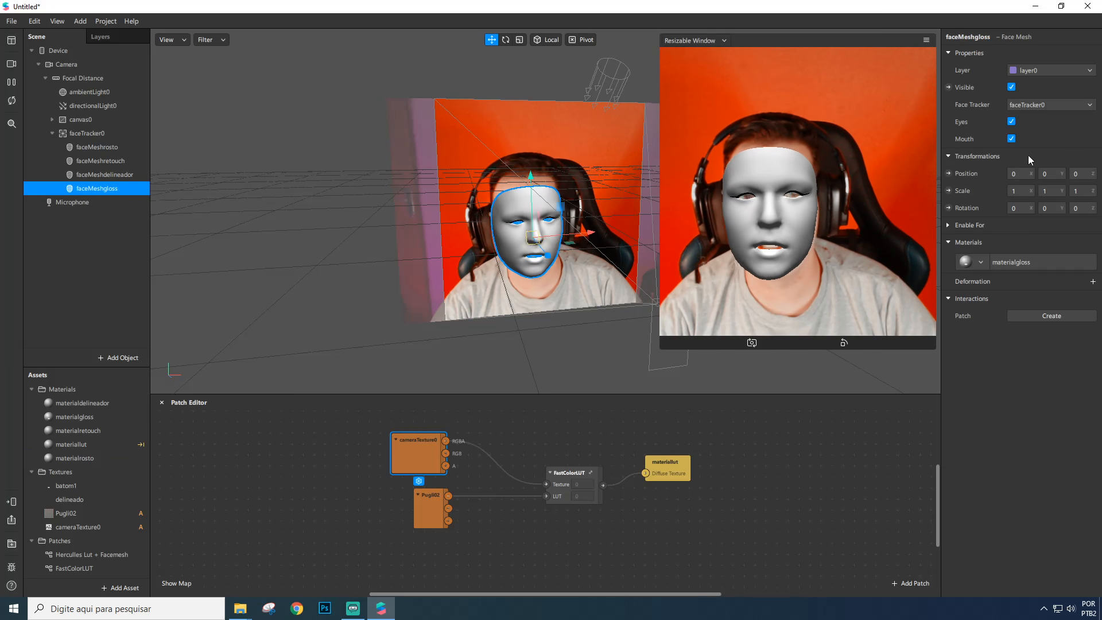
pyautogui.click(108, 147)
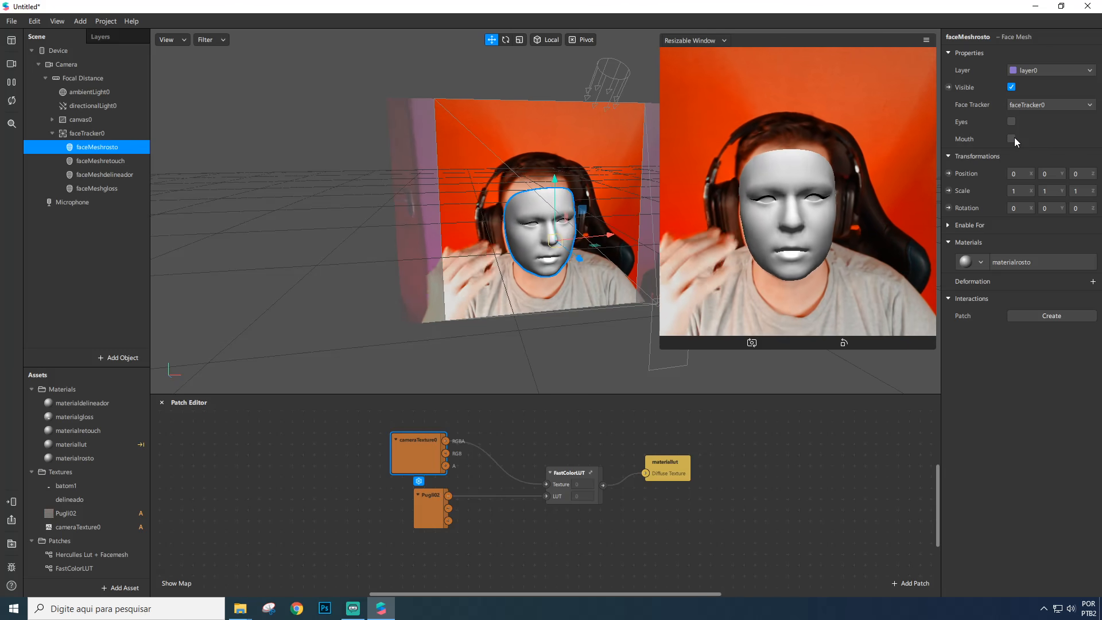
pyautogui.click(92, 459)
pyautogui.click(1027, 54)
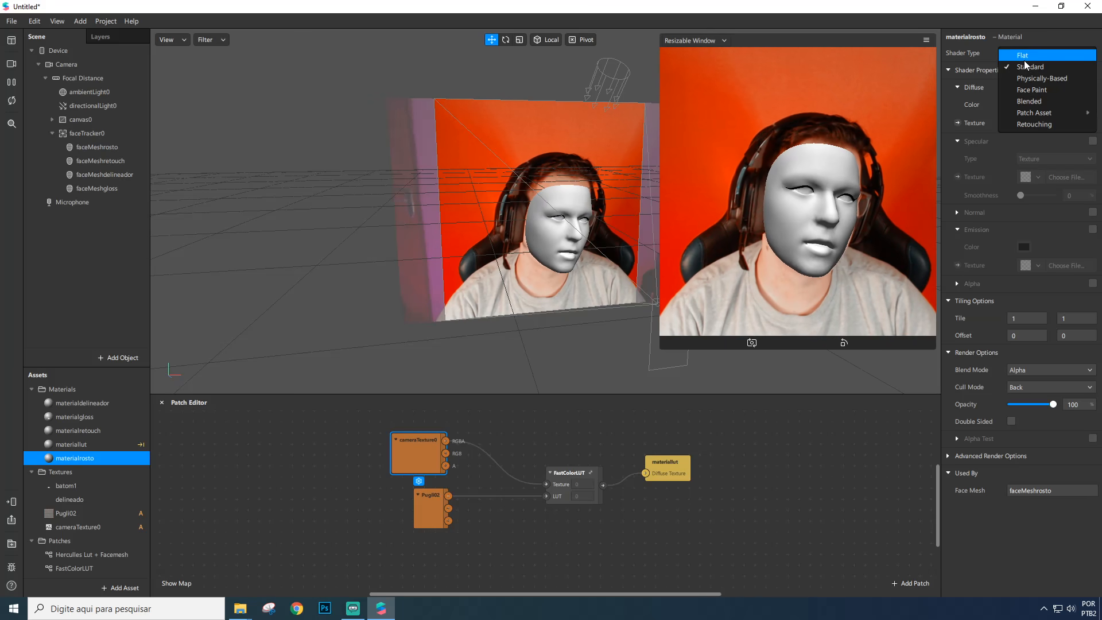
pyautogui.click(1023, 62)
pyautogui.click(1032, 52)
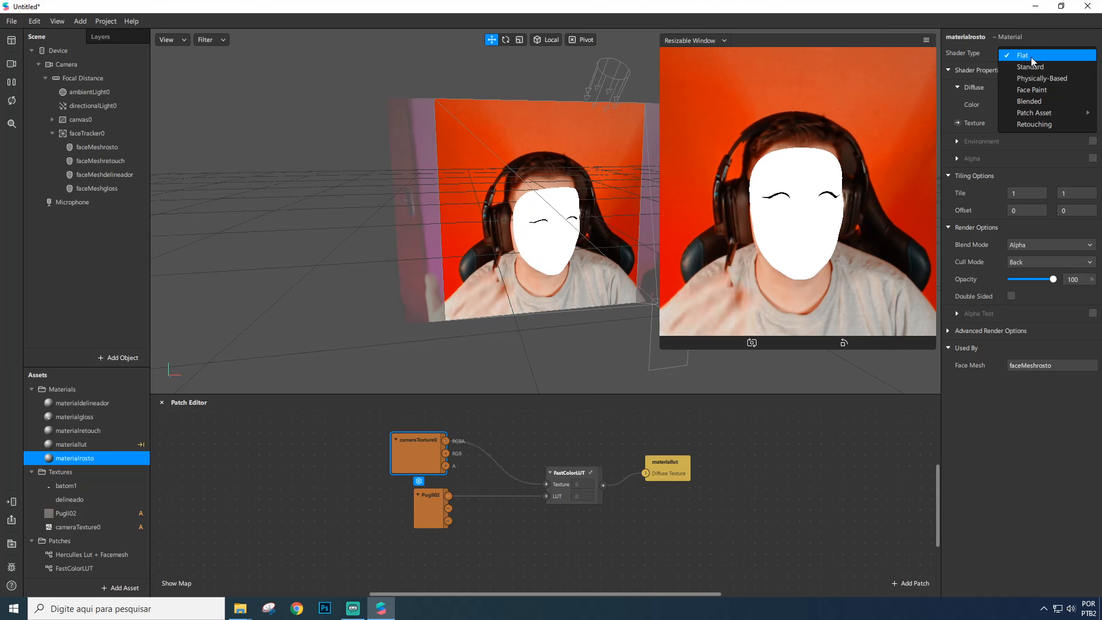
pyautogui.click(1031, 65)
pyautogui.click(1029, 56)
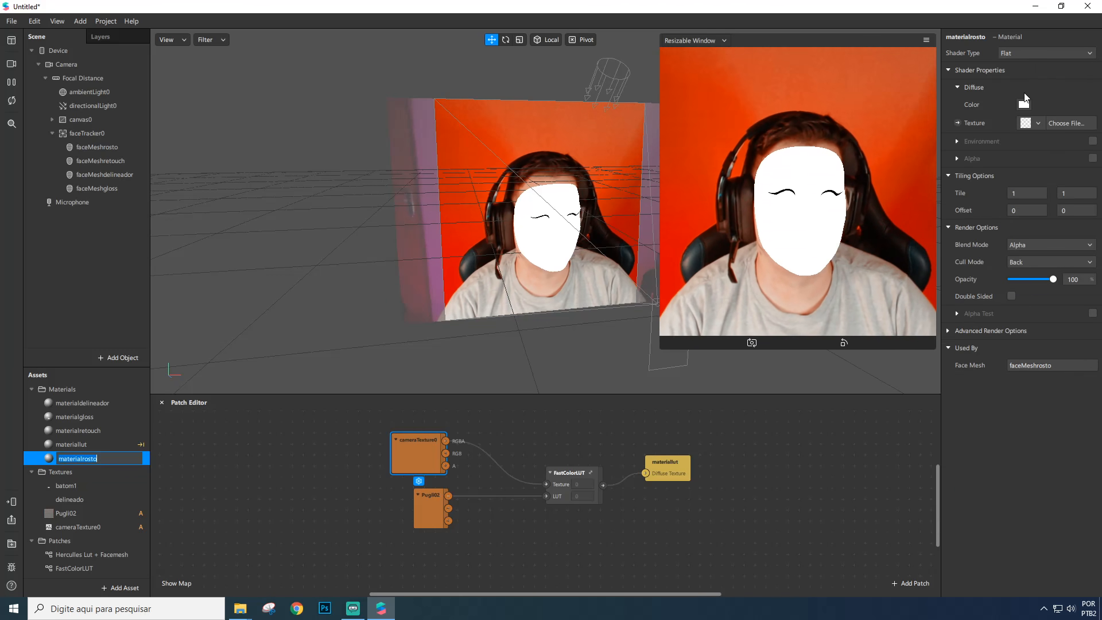
# Extract a texture from faceTracker0 and assign faceTracker0 Texture as materialrosto's diffuse texture
pyautogui.click(1038, 123)
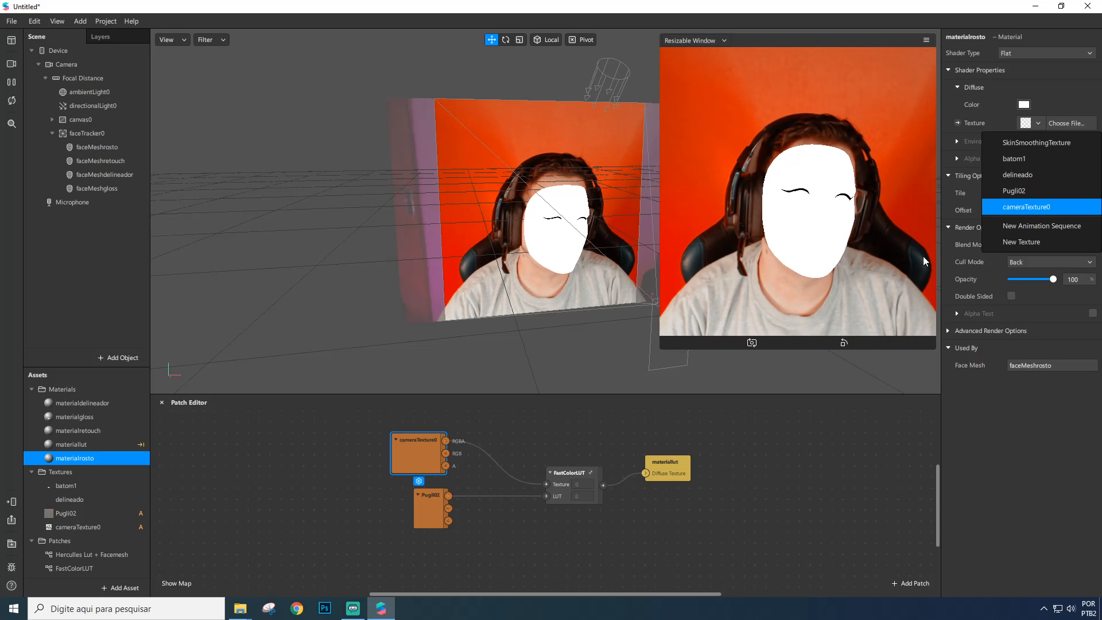
pyautogui.click(983, 491)
pyautogui.click(84, 134)
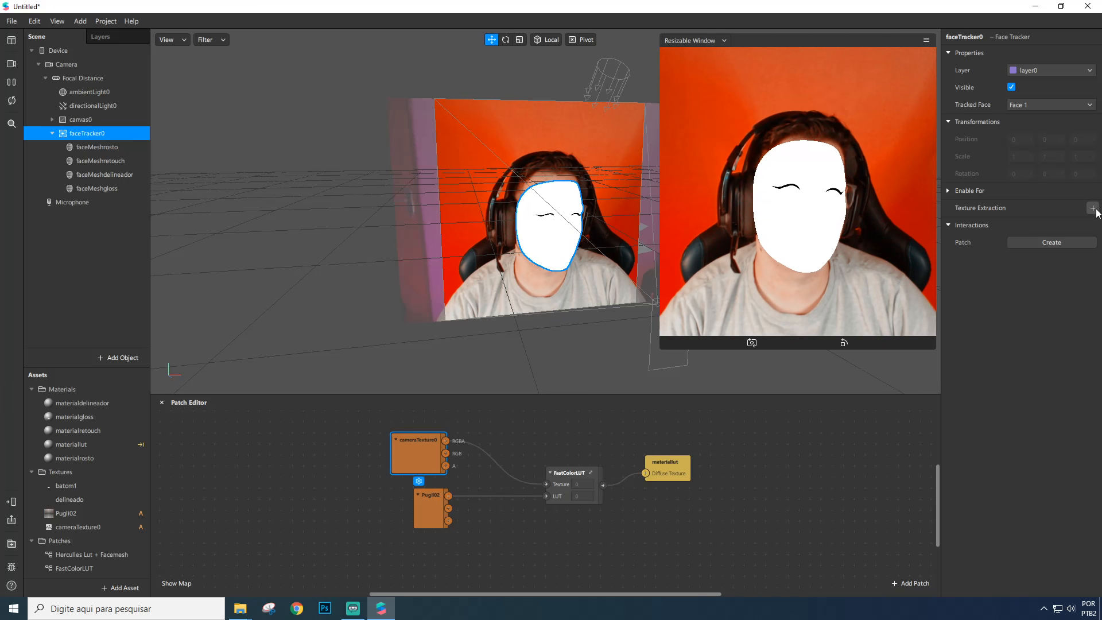
pyautogui.click(1093, 209)
pyautogui.doubleClick(85, 459)
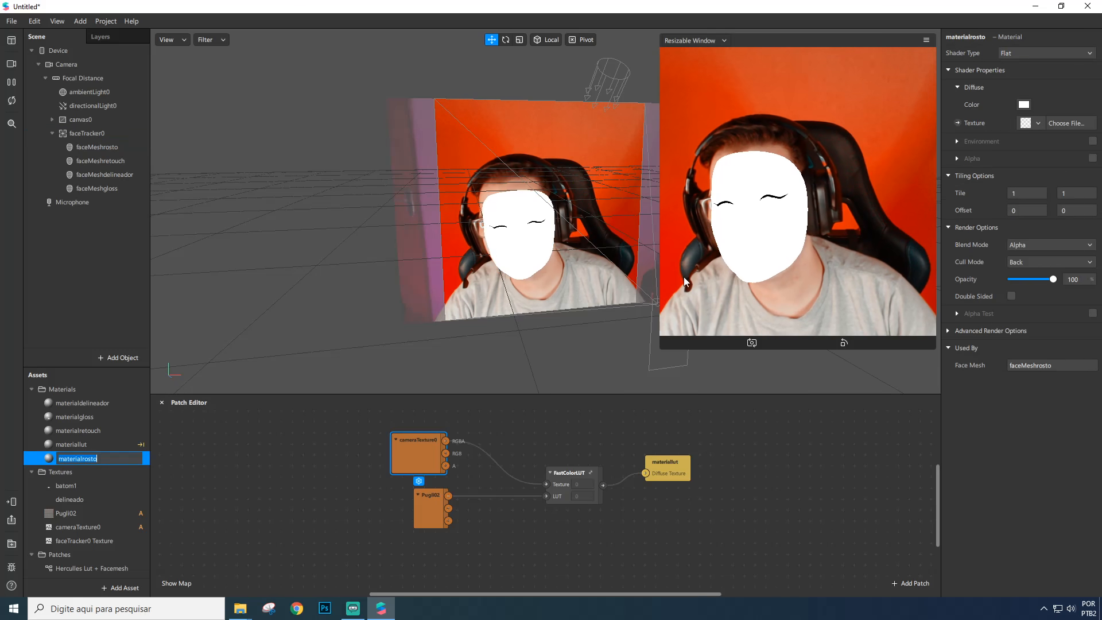
pyautogui.click(1031, 123)
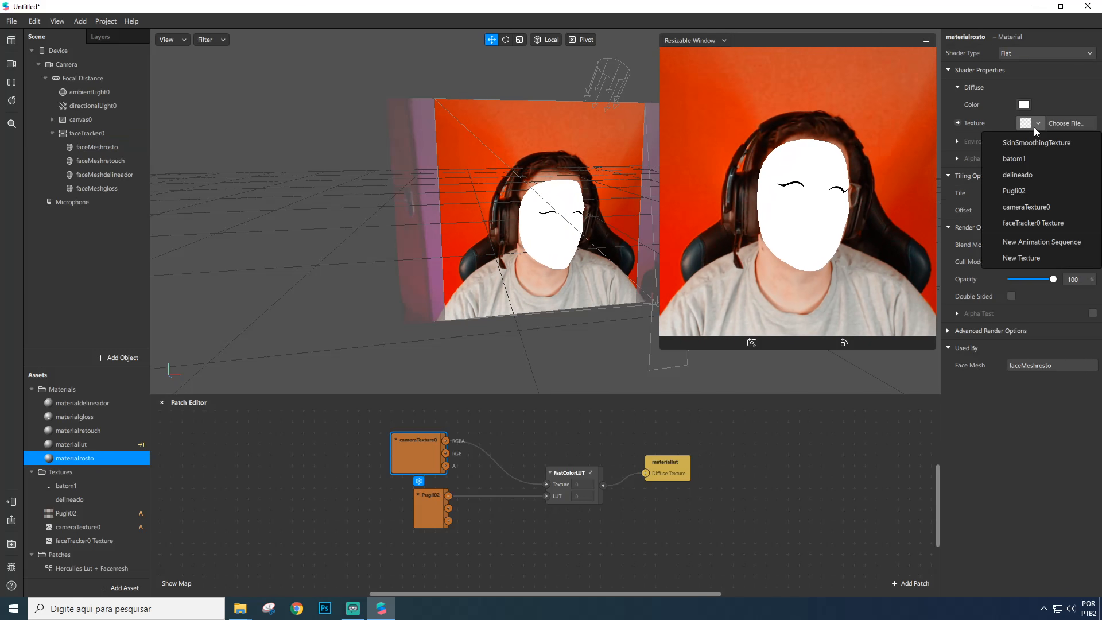
pyautogui.click(1019, 228)
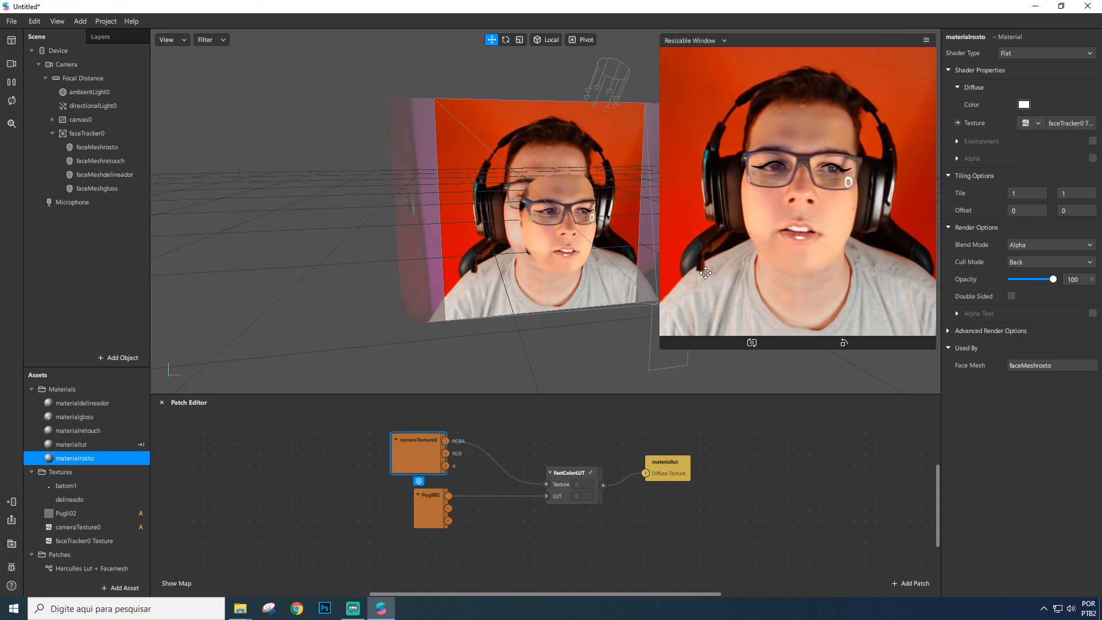
# Set materialretouch's Skin Smoothing to 40
pyautogui.click(114, 431)
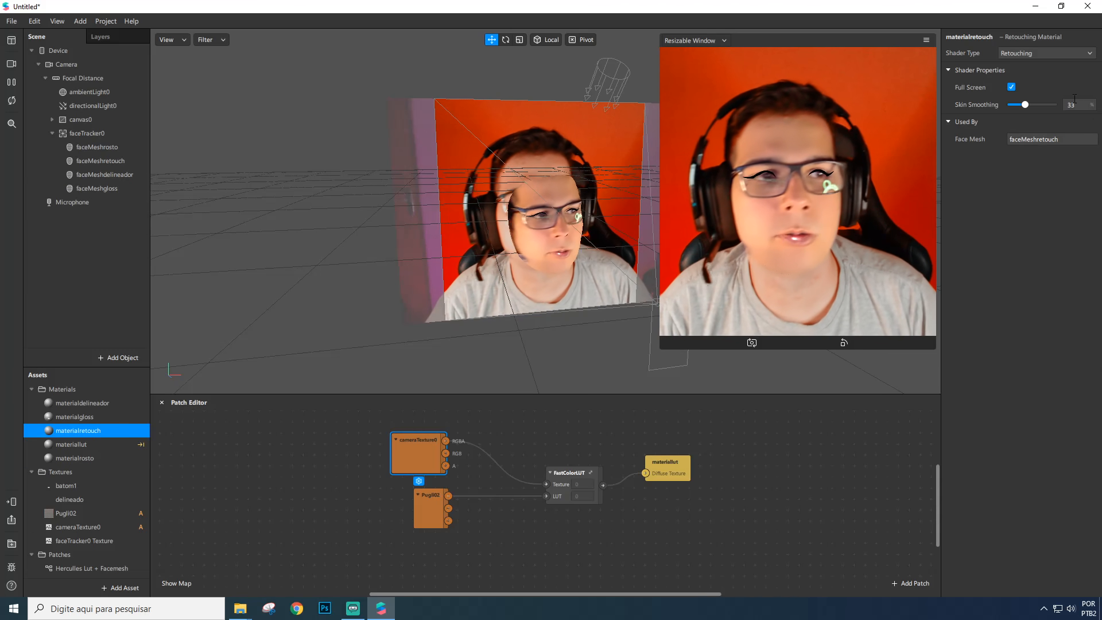
pyautogui.moveTo(1089, 107); pyautogui.dragTo(1033, 111)
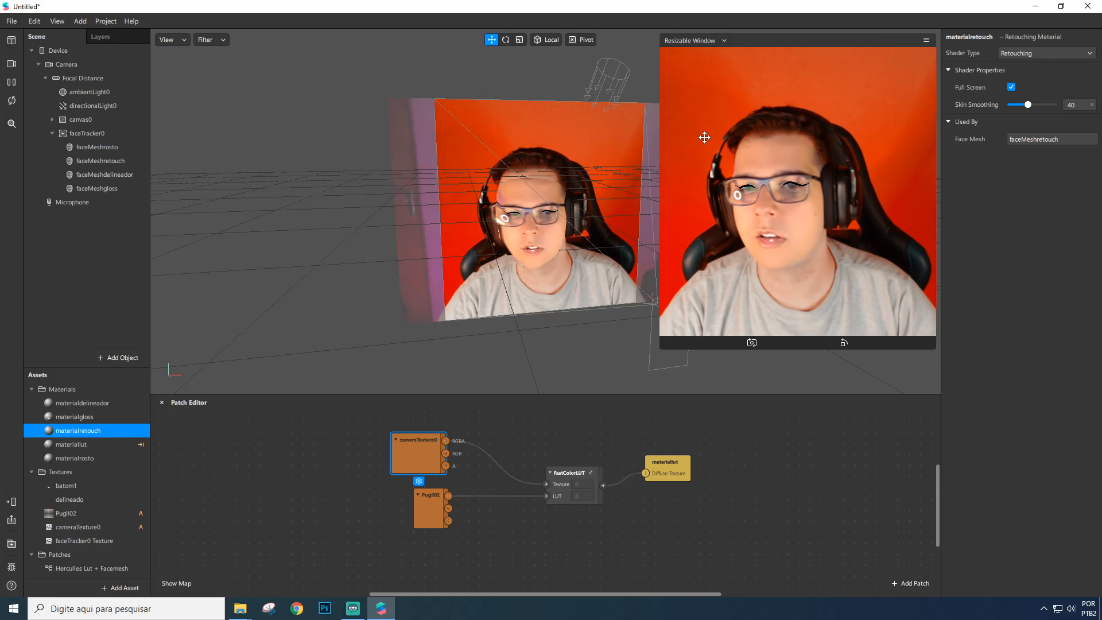
# Spread out the patch graph and duplicate the FastColorLUT patch, placing the copy below the original
pyautogui.moveTo(429, 501); pyautogui.dragTo(417, 503)
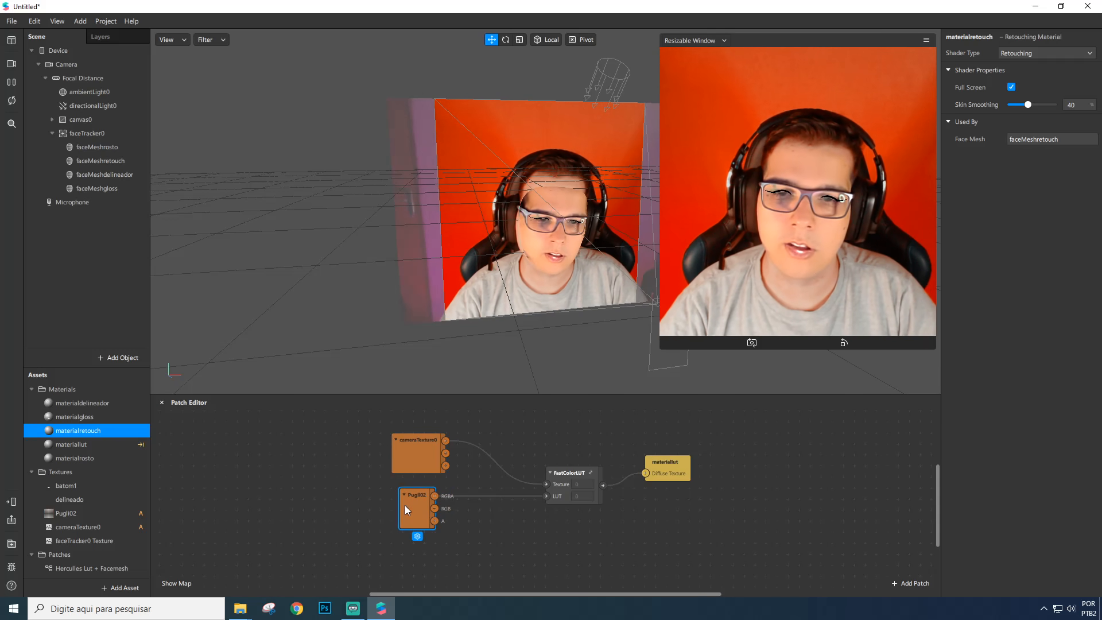
pyautogui.moveTo(564, 472); pyautogui.dragTo(553, 461)
pyautogui.moveTo(684, 475); pyautogui.dragTo(738, 464)
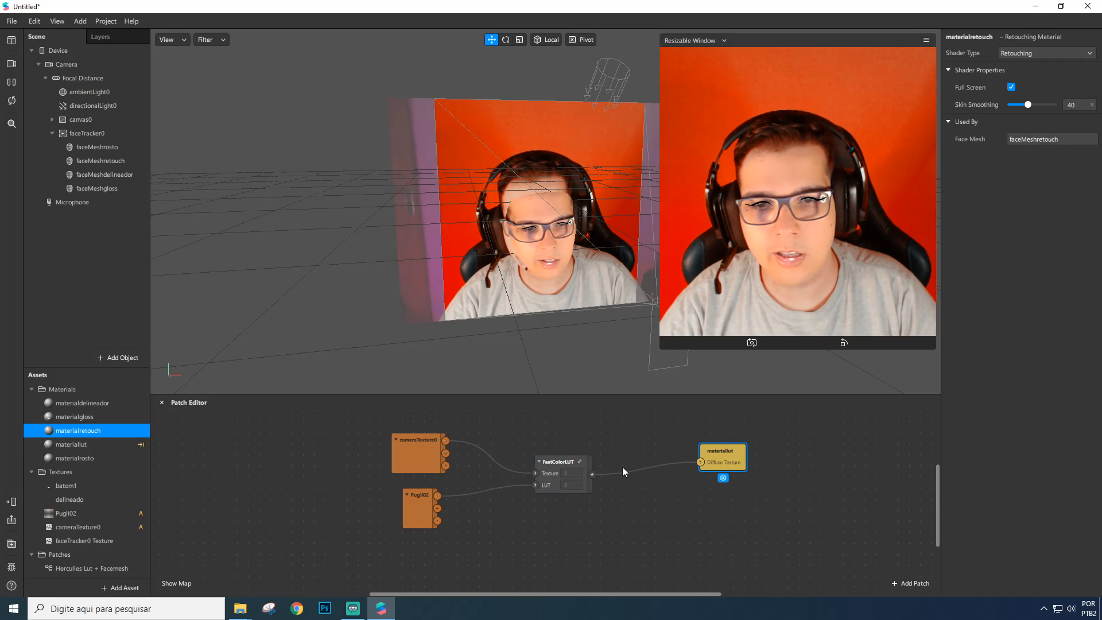
pyautogui.moveTo(550, 465); pyautogui.dragTo(551, 443)
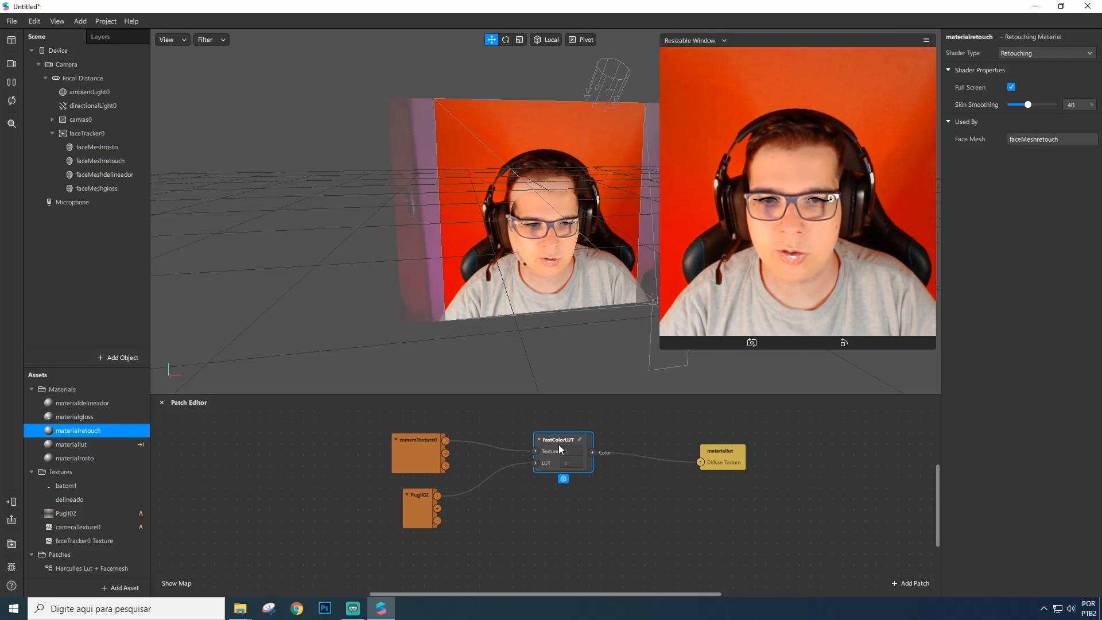
pyautogui.hotkey('ctrl', 'd')
pyautogui.moveTo(561, 464); pyautogui.dragTo(550, 508)
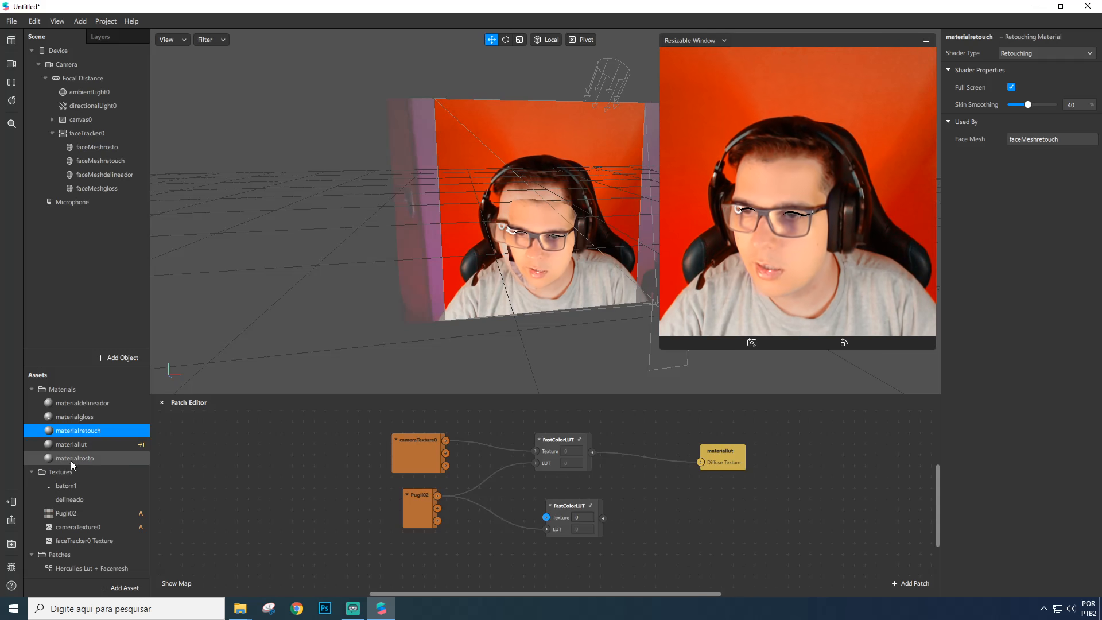
# Add faceTracker0 Texture to the patch graph and connect its RGBA output to the duplicated FastColorLUT's Texture input
pyautogui.scroll(-1, 81, 495)
pyautogui.moveTo(102, 533); pyautogui.dragTo(543, 518)
pyautogui.moveTo(460, 508); pyautogui.dragTo(478, 486)
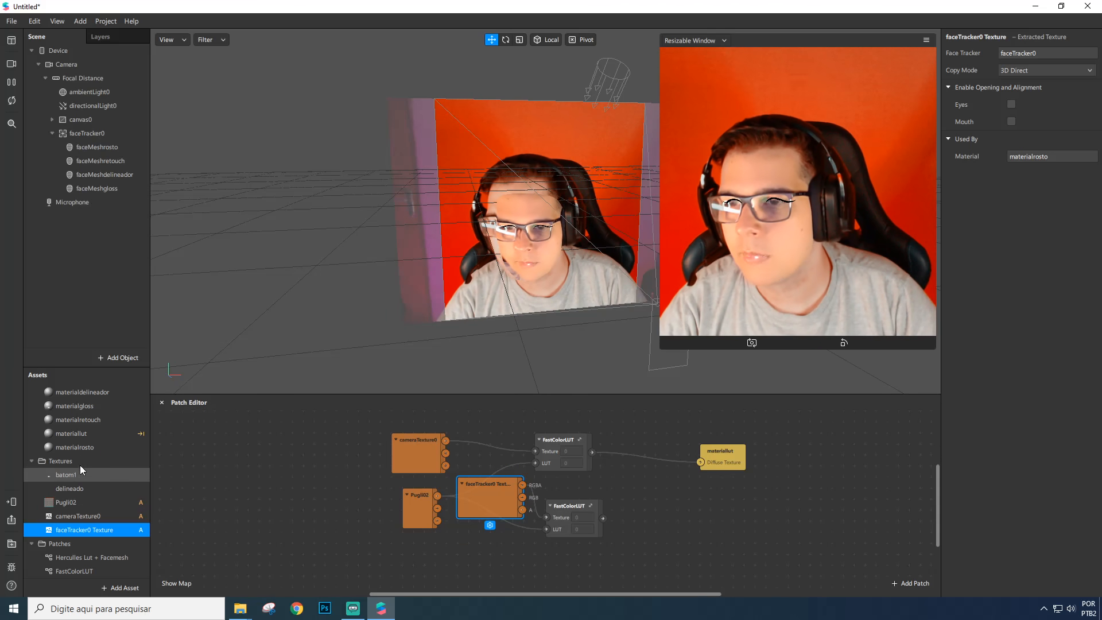
# Create a patch for materialrosto's diffuse texture, feed it from the duplicated FastColorLUT, and move the faceTracker0 Texture patch below Pugli02
pyautogui.click(74, 448)
pyautogui.click(957, 124)
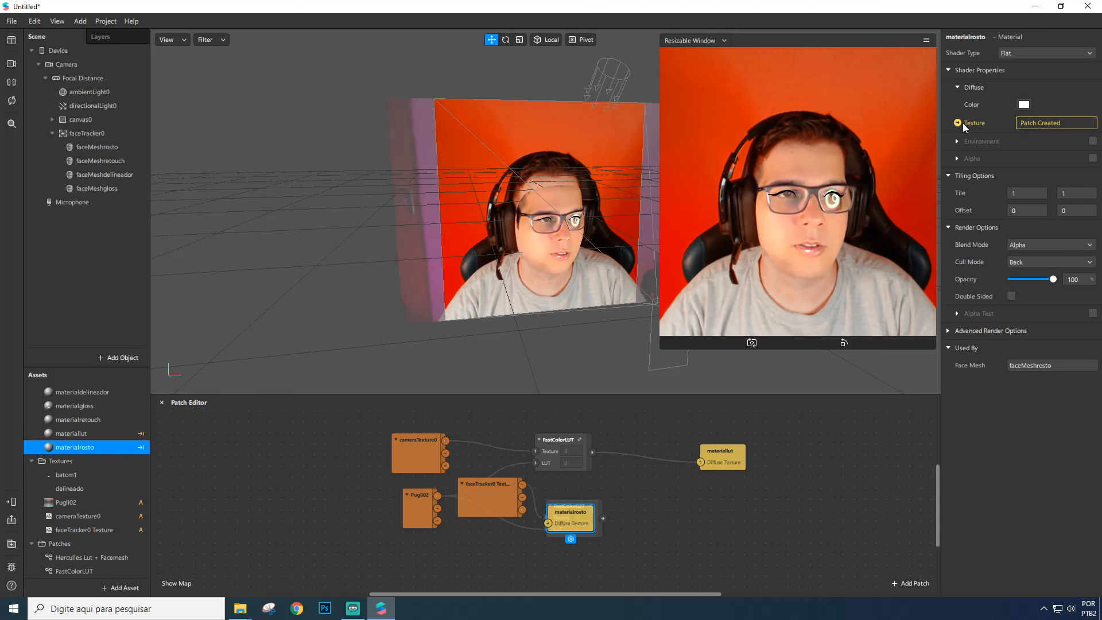
pyautogui.moveTo(588, 530); pyautogui.dragTo(682, 522)
pyautogui.moveTo(604, 518); pyautogui.dragTo(655, 521)
pyautogui.moveTo(488, 517); pyautogui.dragTo(446, 558)
# Delete both FastColorLUT patches from the graph and remove the FastColorLUT asset from the project
pyautogui.moveTo(562, 440); pyautogui.dragTo(654, 557)
pyautogui.click(564, 428)
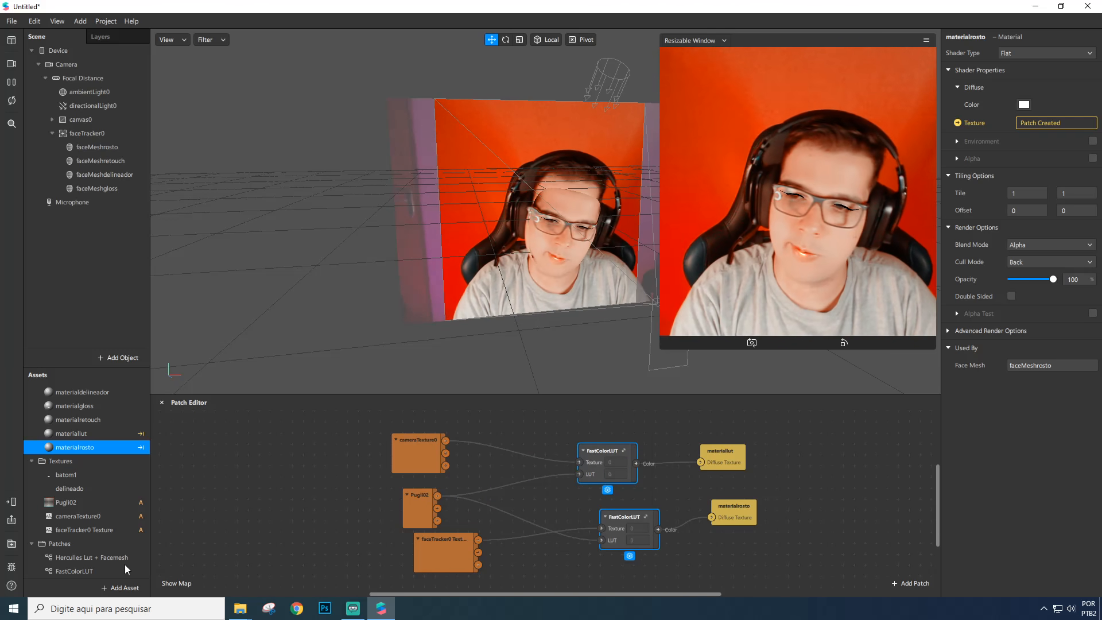
pyautogui.press('Delete')
pyautogui.click(95, 571)
pyautogui.press('Delete')
pyautogui.press('Return')
# Add the Herculles Lut + Facemesh patch and connect Rectangle Texture to materiallut and Facemesh Texture to materialrosto
pyautogui.moveTo(90, 556); pyautogui.dragTo(610, 464)
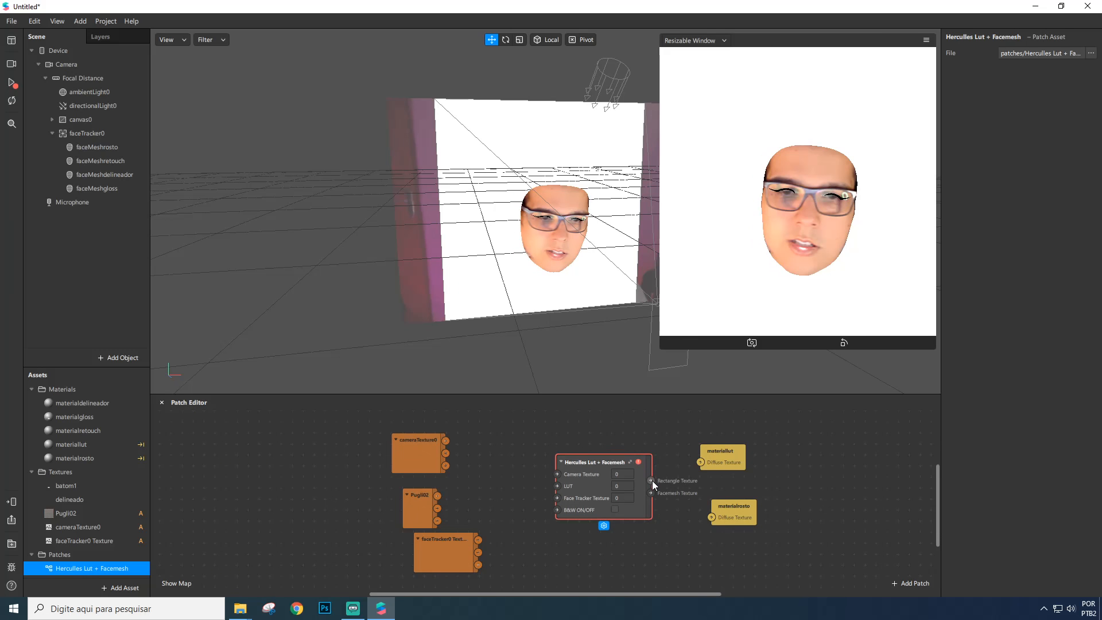
pyautogui.moveTo(698, 463); pyautogui.dragTo(698, 466)
pyautogui.moveTo(652, 494); pyautogui.dragTo(712, 519)
# Connect cameraTexture0, Pugli02 and faceTracker0 Texture to the Herculles patch's Camera Texture, LUT and Face Tracker Texture inputs
pyautogui.moveTo(445, 441); pyautogui.dragTo(560, 474)
pyautogui.moveTo(437, 496); pyautogui.dragTo(557, 488)
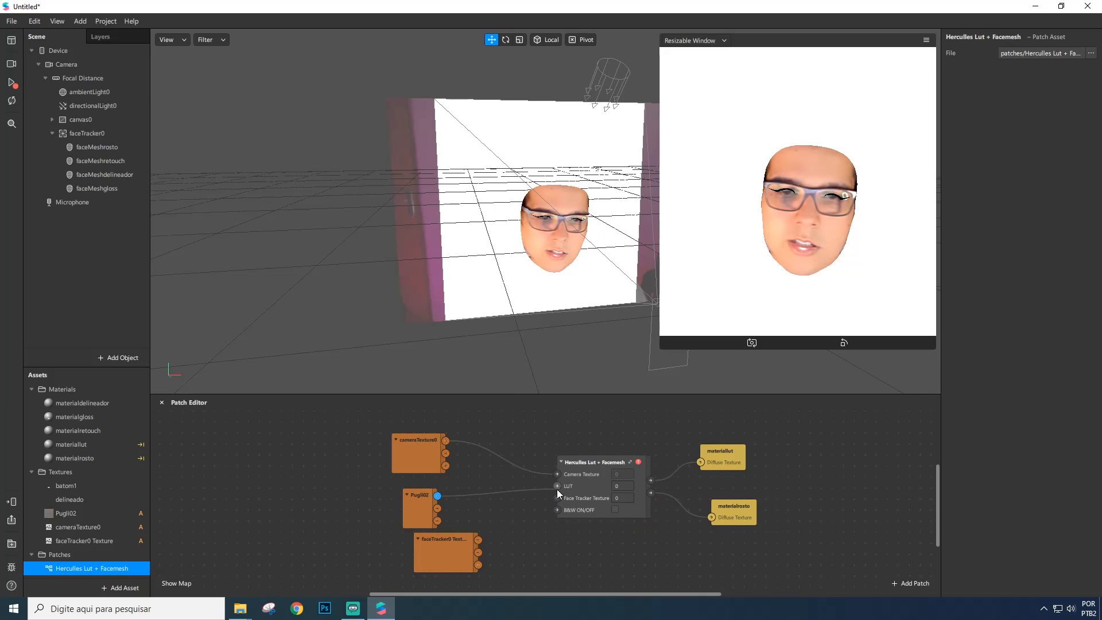
pyautogui.moveTo(478, 540); pyautogui.dragTo(574, 478)
pyautogui.moveTo(439, 562); pyautogui.dragTo(427, 561)
pyautogui.click(574, 504)
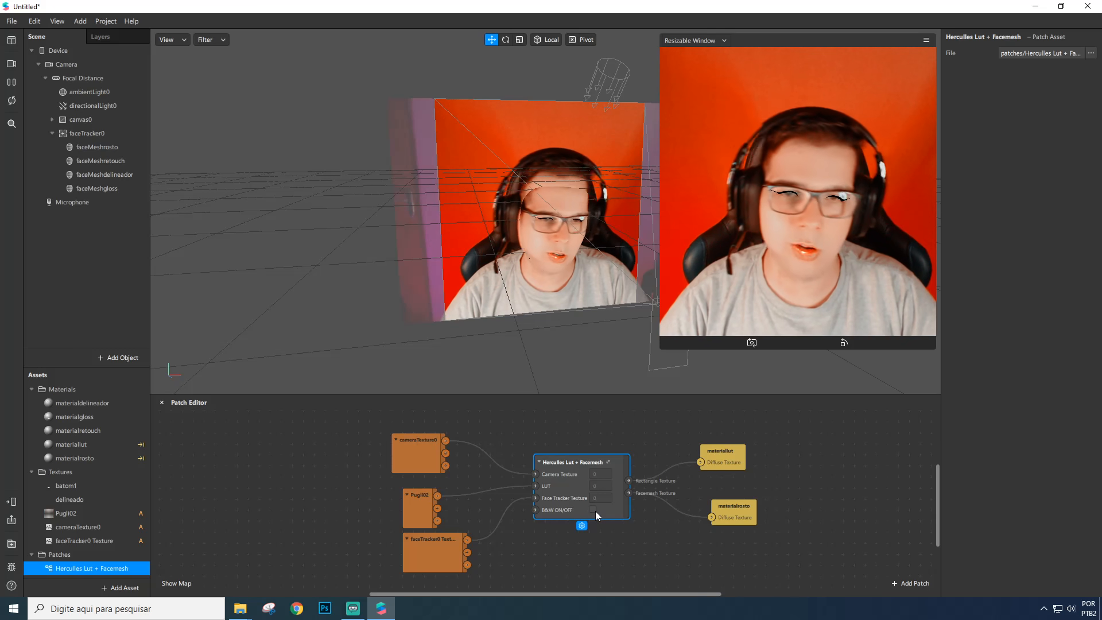
# Toggle B&W ON/OFF on the Herculles Lut + Facemesh patch to check its effect
pyautogui.click(593, 510)
pyautogui.click(593, 511)
pyautogui.click(593, 511)
pyautogui.click(593, 510)
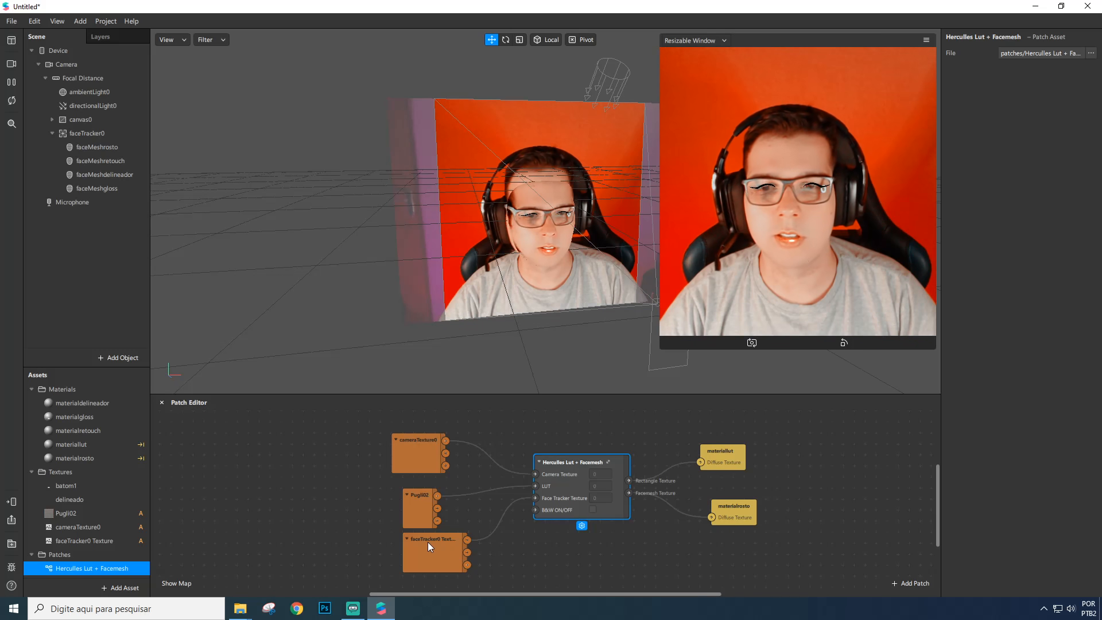
# Add a Screen Tap patch and route it through a Switch into the Herculles patch's B&W ON/OFF input
pyautogui.moveTo(428, 542); pyautogui.dragTo(395, 542)
pyautogui.scroll(-2, 471, 560)
pyautogui.doubleClick(481, 564)
pyautogui.write('scree')
pyautogui.press('Down')
pyautogui.press('Return')
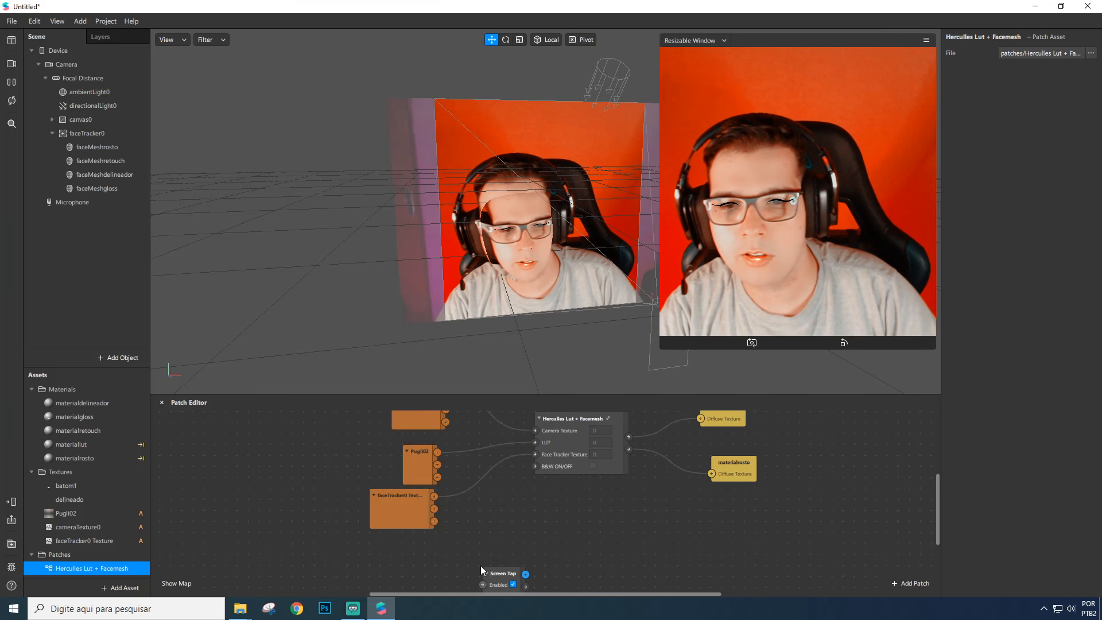
pyautogui.click(492, 562)
pyautogui.moveTo(513, 562); pyautogui.dragTo(534, 467)
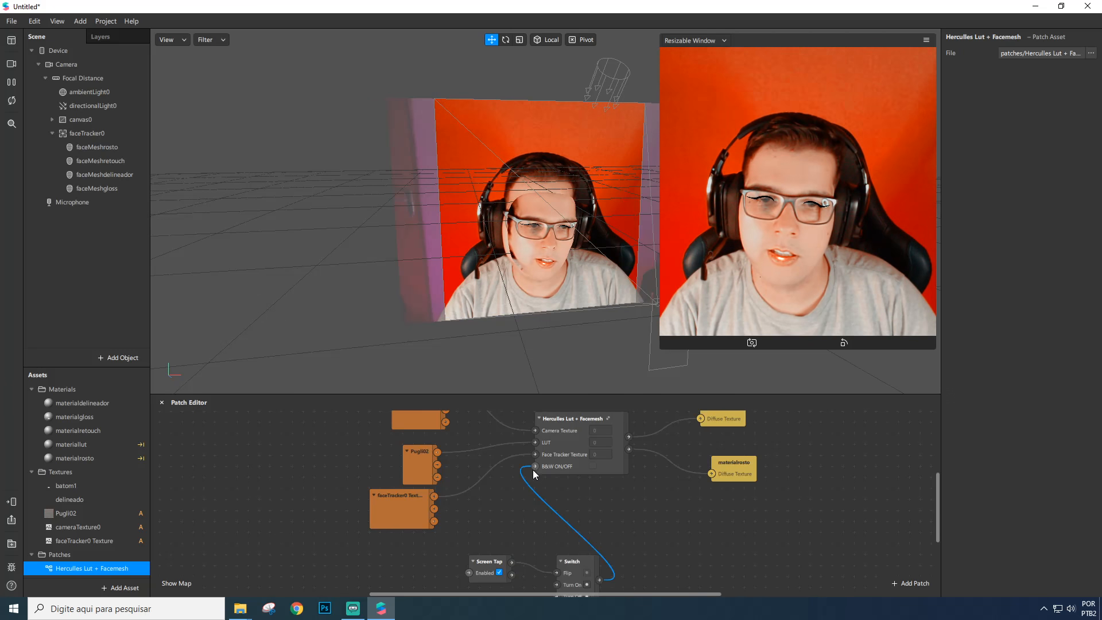
pyautogui.moveTo(585, 558); pyautogui.dragTo(585, 503)
# Test the screen-tap black-and-white switching repeatedly in the preview
pyautogui.click(863, 210)
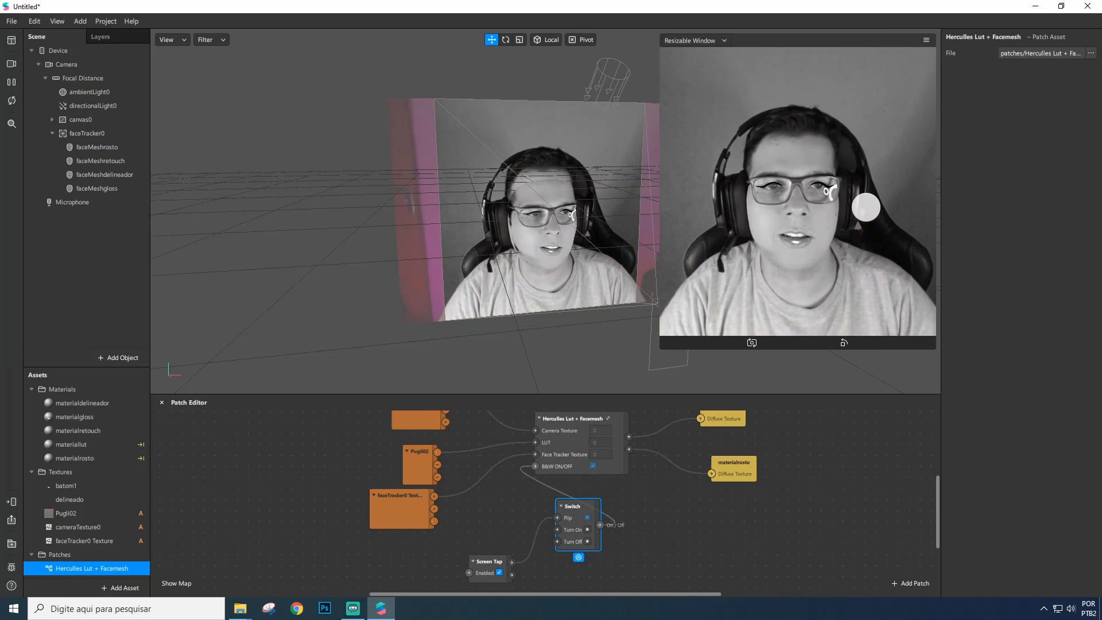
pyautogui.click(863, 213)
pyautogui.click(861, 215)
pyautogui.click(861, 215)
pyautogui.click(861, 217)
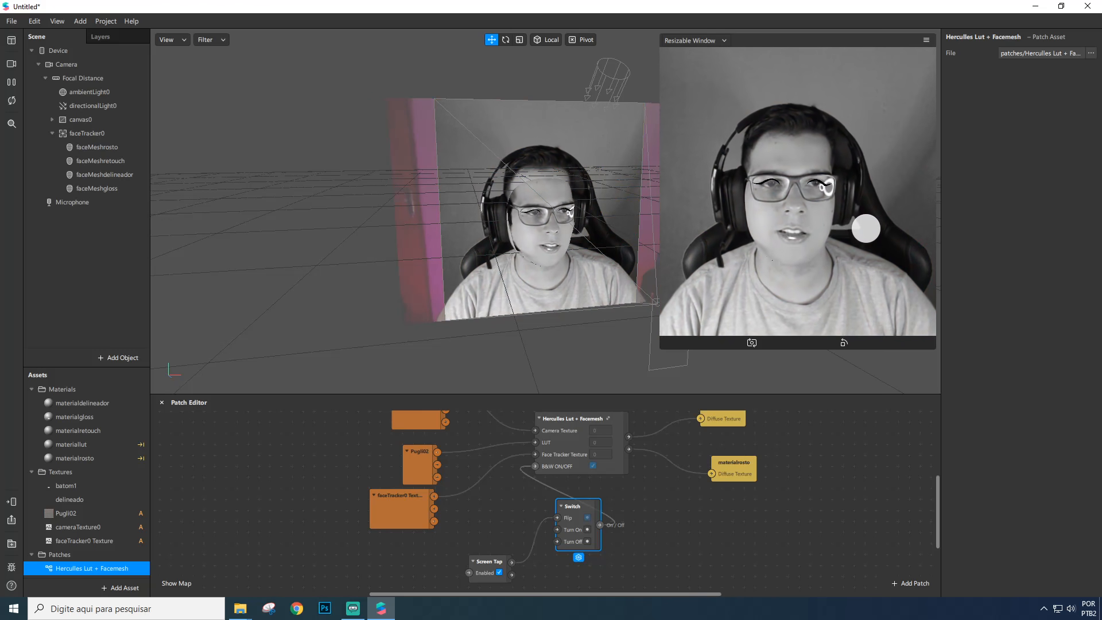
pyautogui.click(866, 228)
pyautogui.click(865, 229)
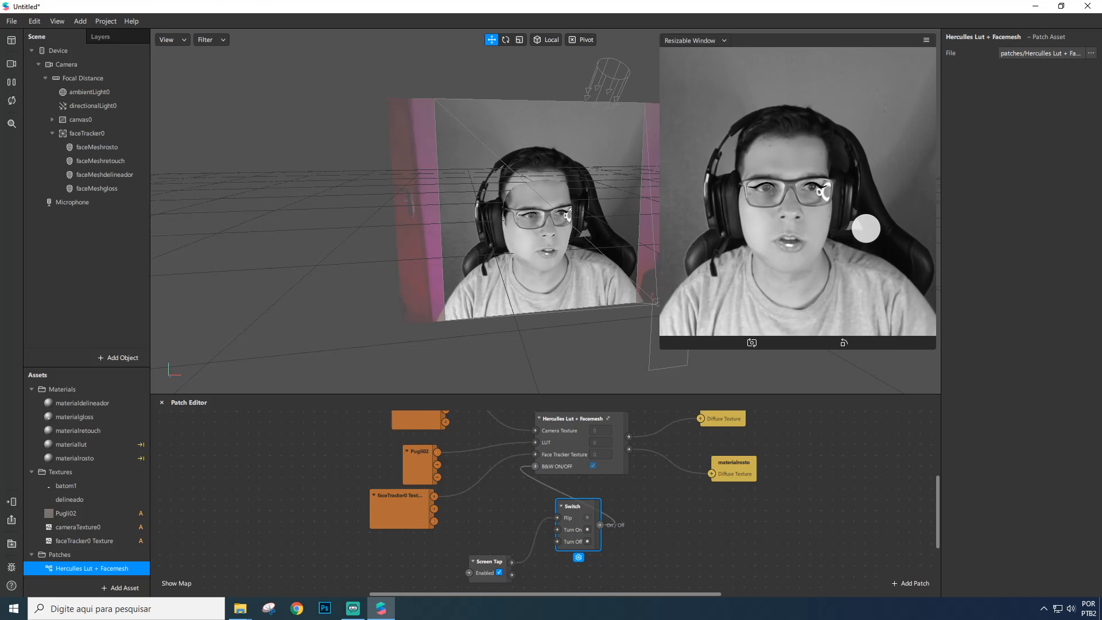
pyautogui.click(861, 228)
# Delete the Switch and Screen Tap patches and tidy the patch editor layout
pyautogui.press('Delete')
pyautogui.click(489, 561)
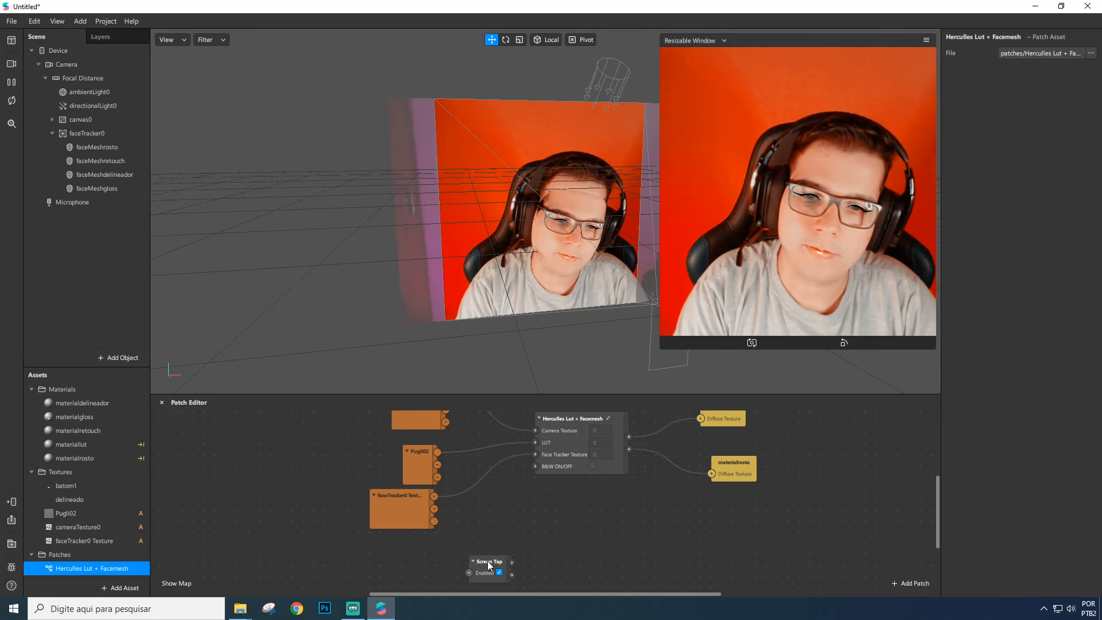
pyautogui.press('Delete')
pyautogui.moveTo(573, 423); pyautogui.dragTo(571, 436)
pyautogui.scroll(3, 512, 468)
pyautogui.moveTo(505, 395); pyautogui.dragTo(505, 373)
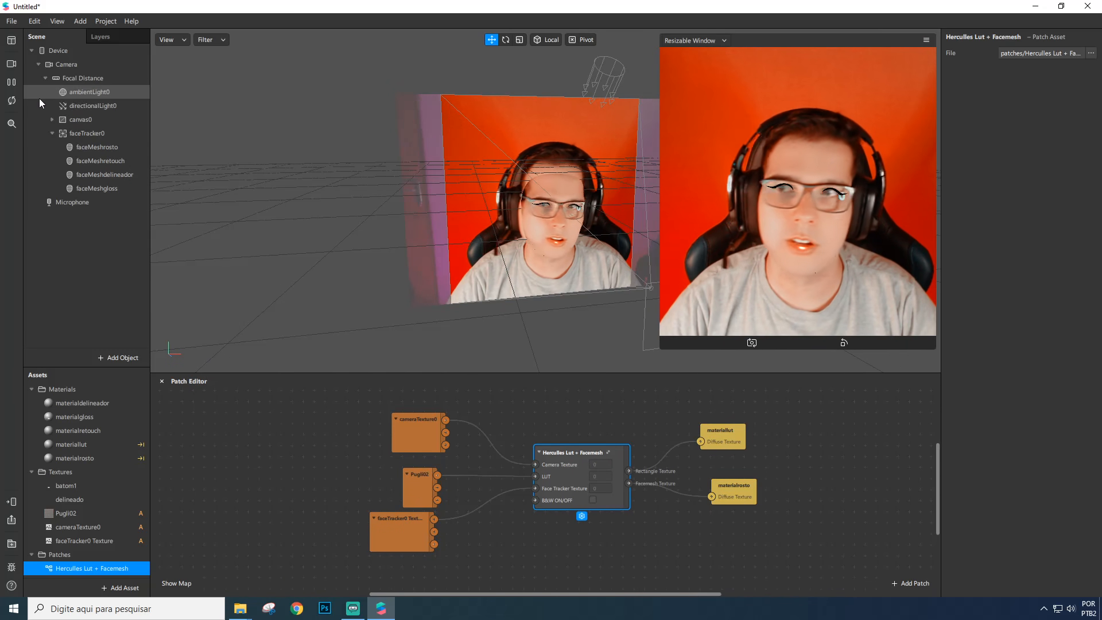
# Add a second rectangle inside the existing canvas and rename it rectanglenoise
pyautogui.click(52, 120)
pyautogui.click(87, 119)
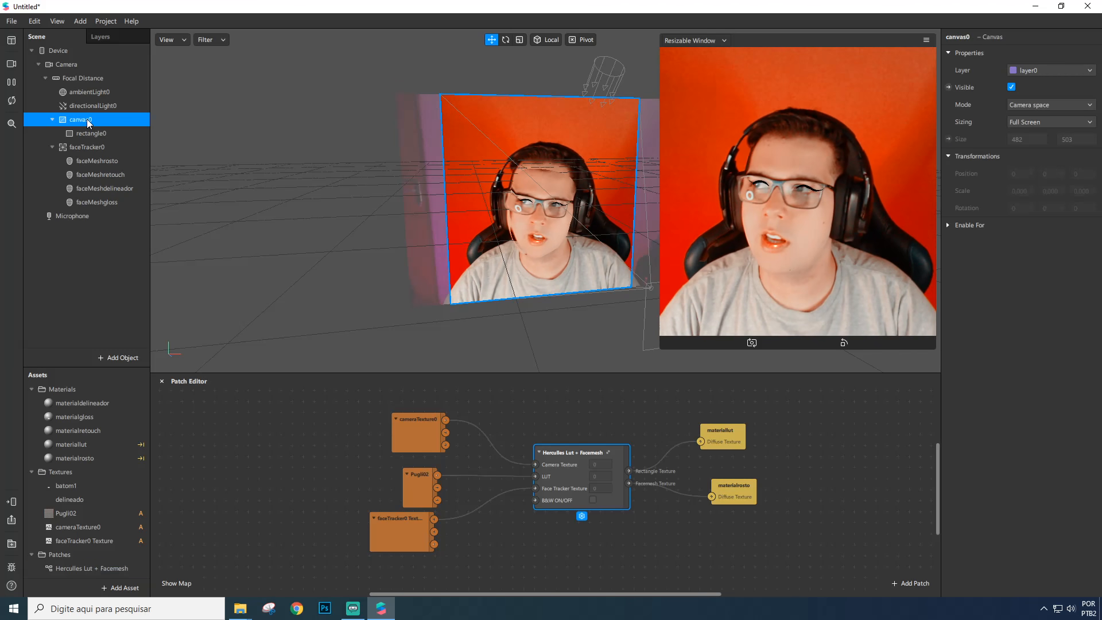
pyautogui.rightClick(88, 119)
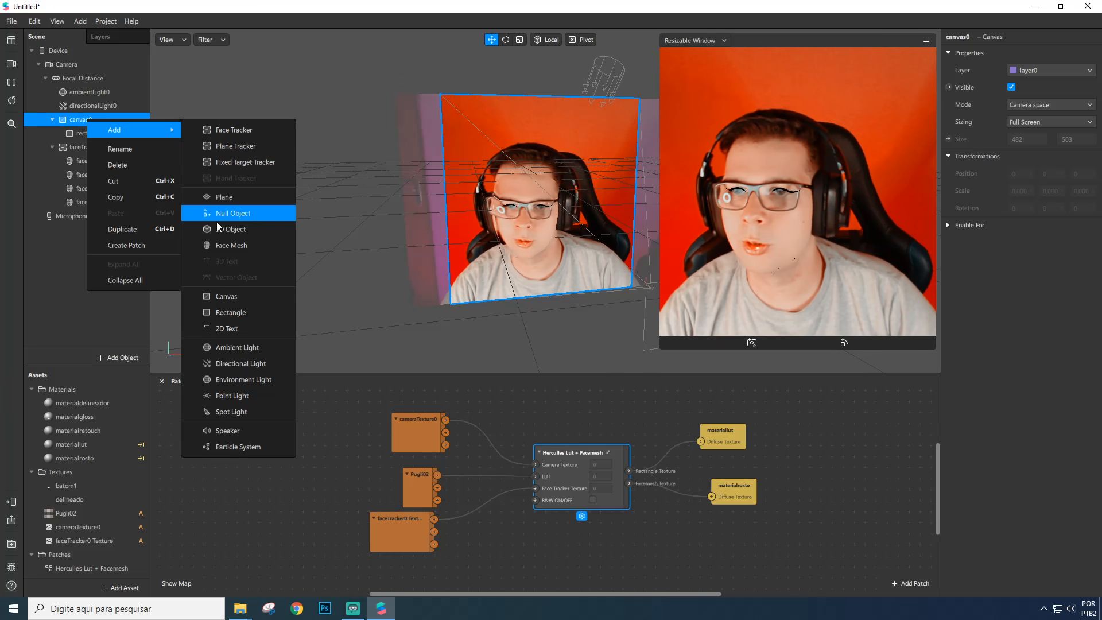
pyautogui.moveTo(144, 131)
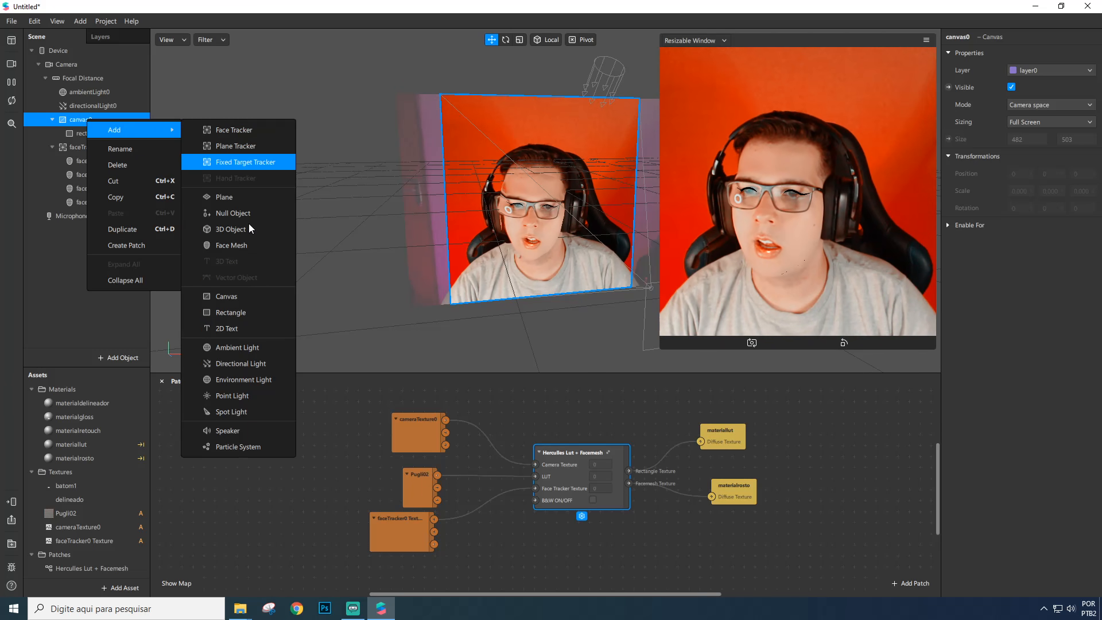
pyautogui.click(235, 314)
pyautogui.doubleClick(110, 148)
pyautogui.click(112, 148)
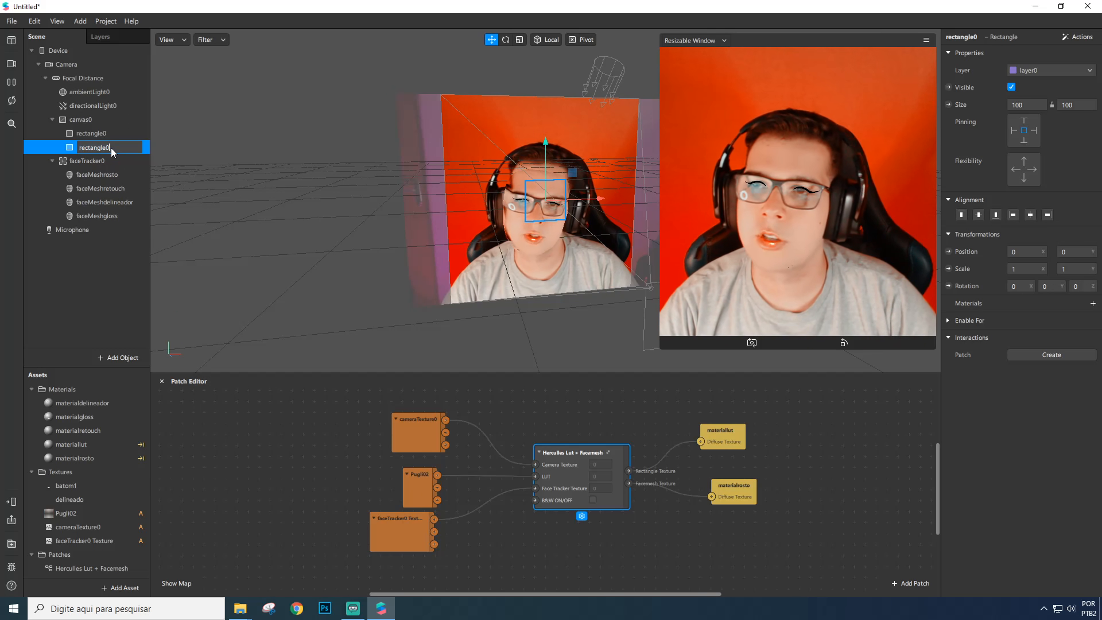
pyautogui.press('BackSpace')
pyautogui.write('noise')
pyautogui.press('Return')
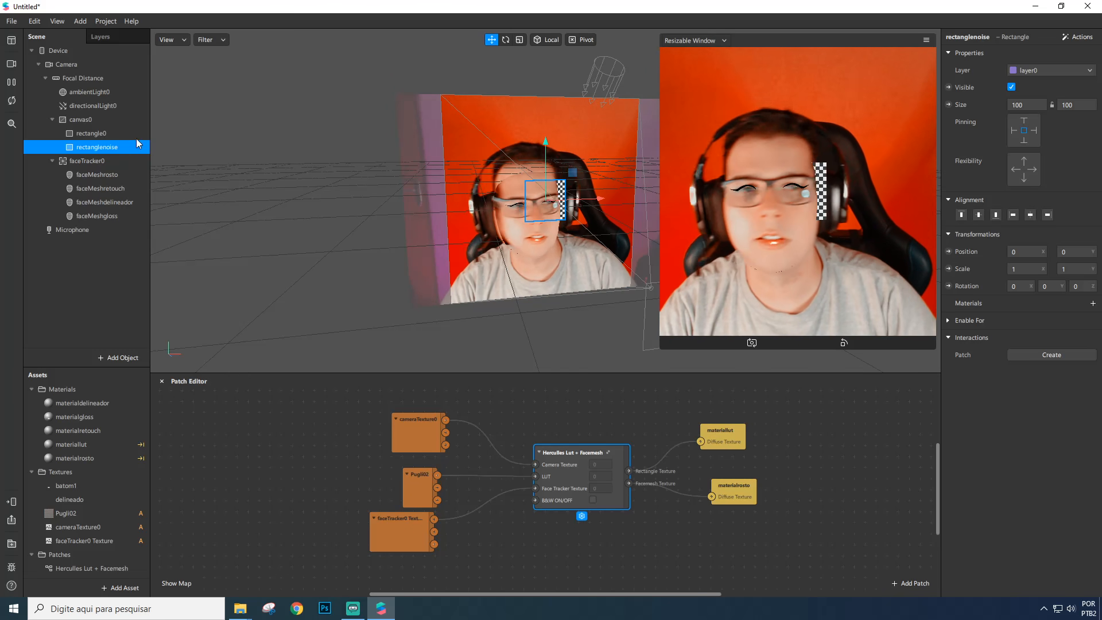
# Stretch rectanglenoise to fill the full width and height of the canvas
pyautogui.click(1021, 107)
pyautogui.click(1025, 124)
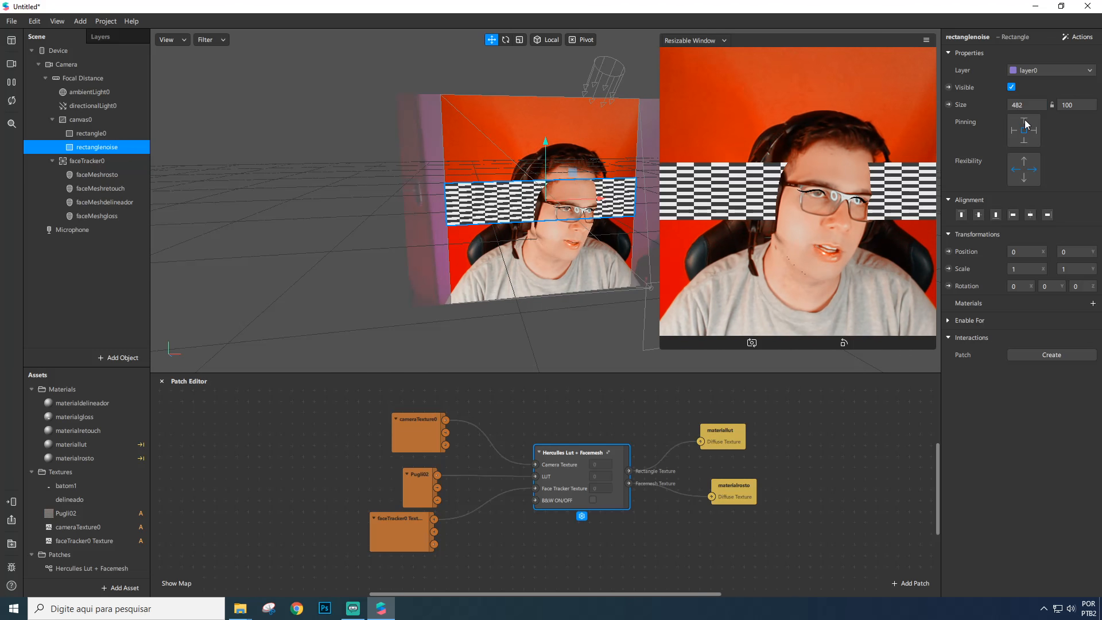
pyautogui.click(1068, 105)
pyautogui.click(1073, 125)
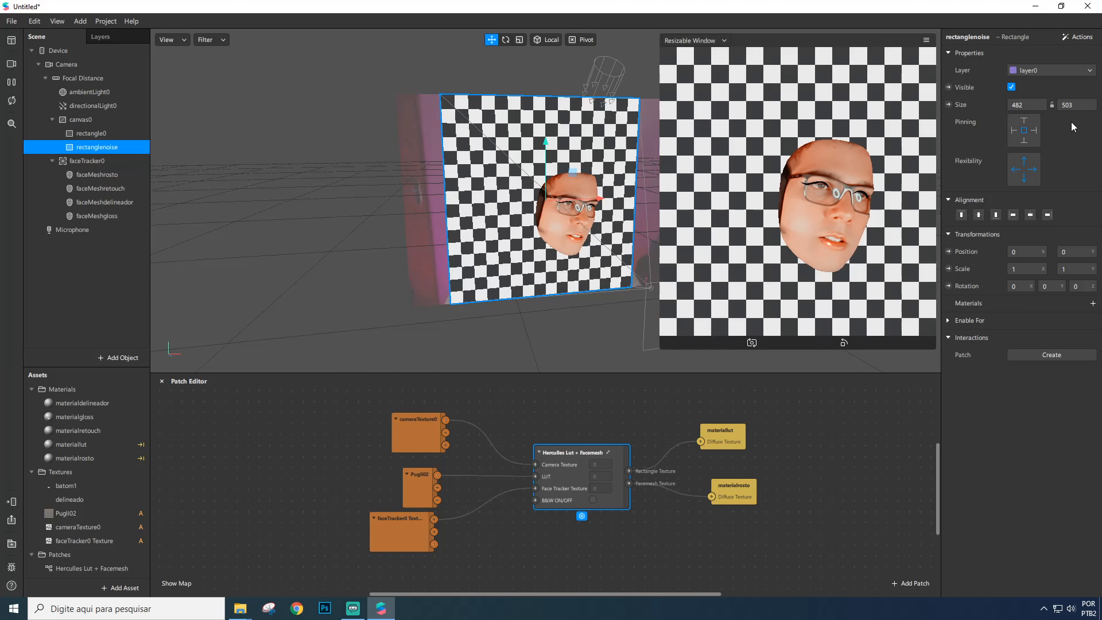
# Create a new material on rectanglenoise, rename it materialnoise, and set its shader type to Face Paint
pyautogui.click(1093, 303)
pyautogui.click(1052, 388)
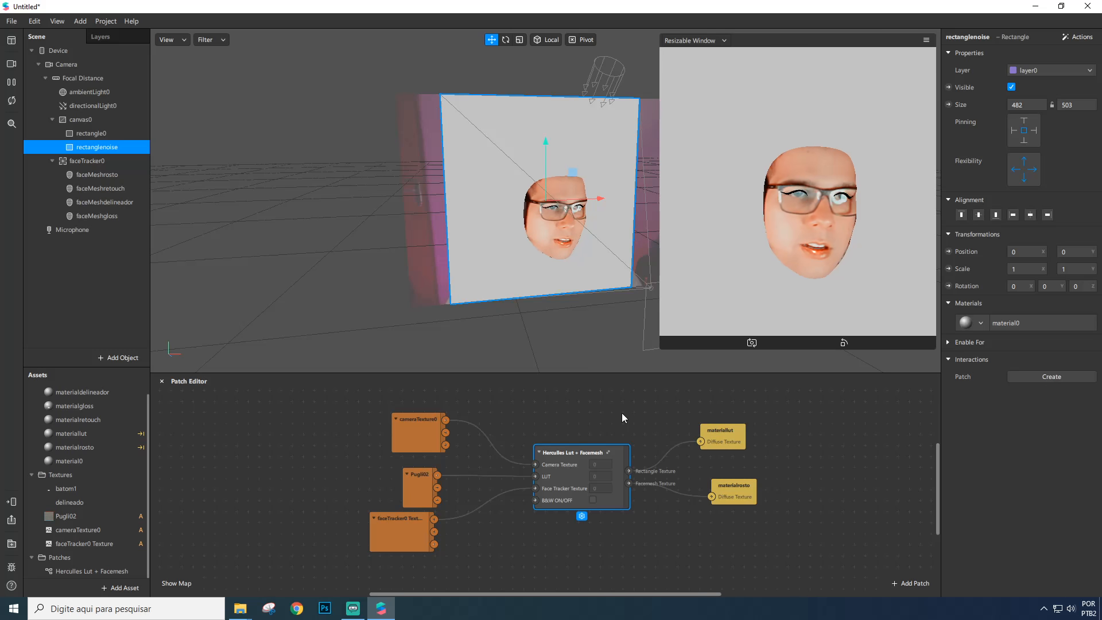
pyautogui.doubleClick(91, 462)
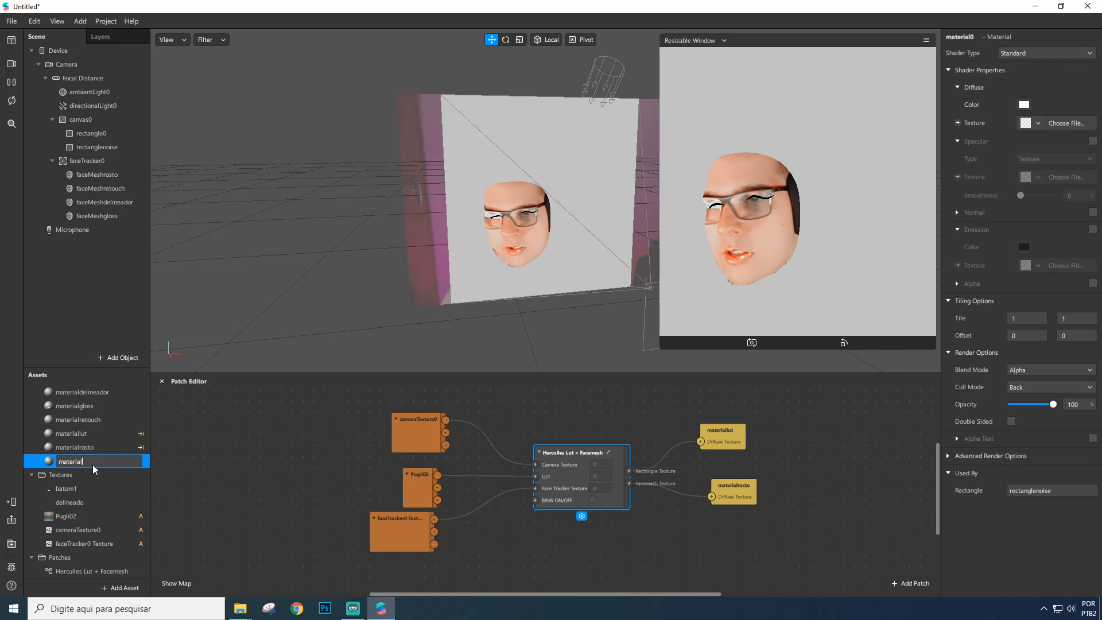
pyautogui.write('noise')
pyautogui.press('Return')
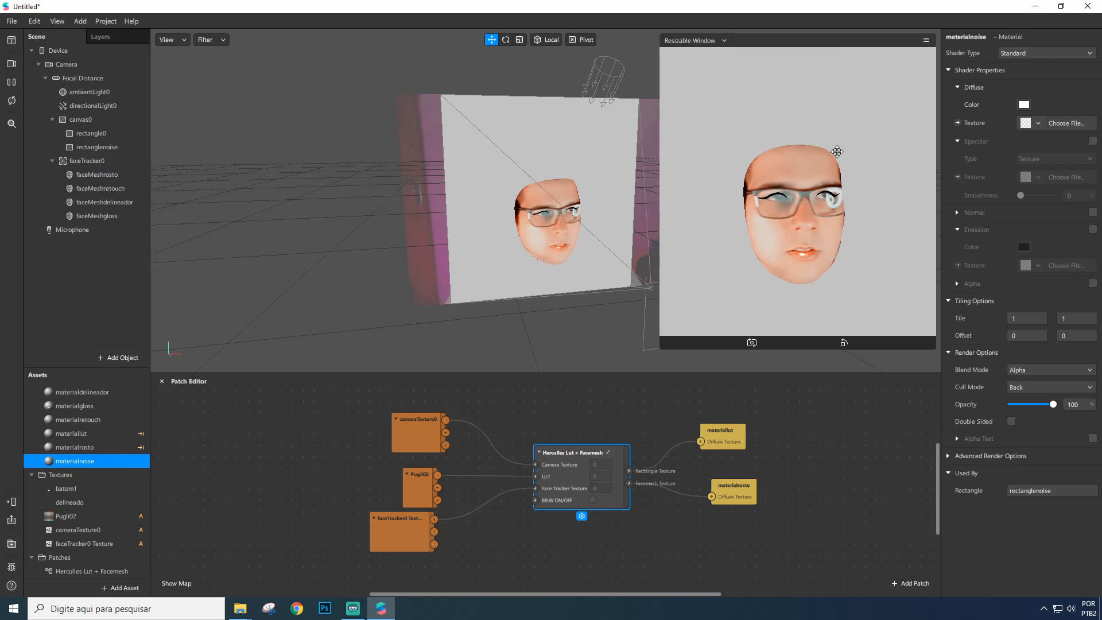
pyautogui.click(1029, 53)
pyautogui.click(1057, 88)
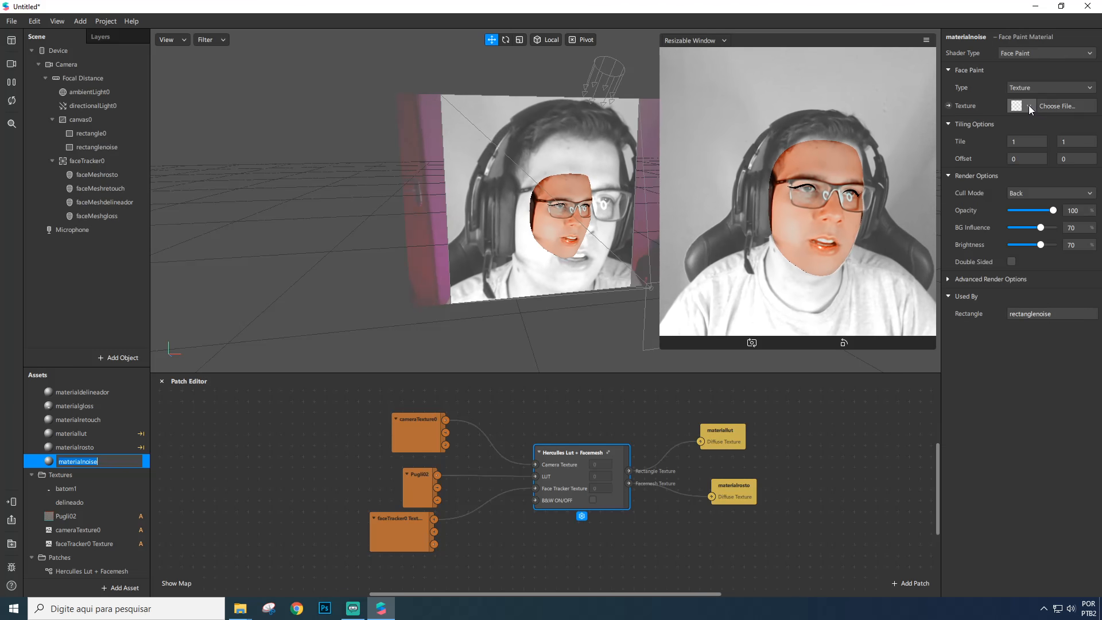
# Import the Noise 512x512(1) texture with No compression enabled, and check the same setting on the delineado and batom1 textures
pyautogui.moveTo(0, 540); pyautogui.dragTo(111, 515)
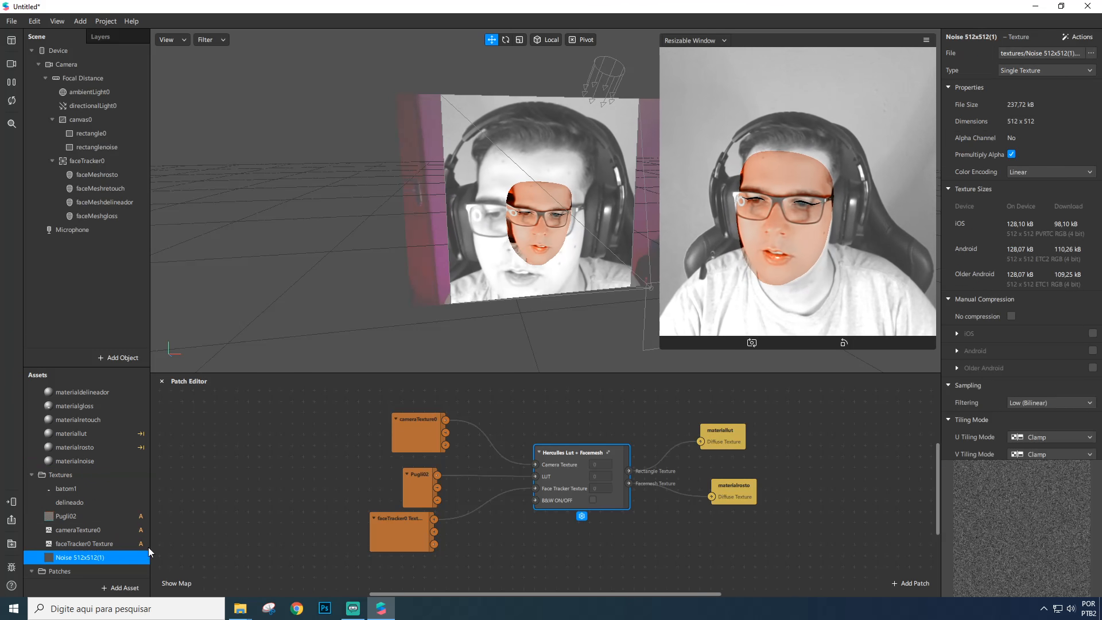
pyautogui.click(1012, 316)
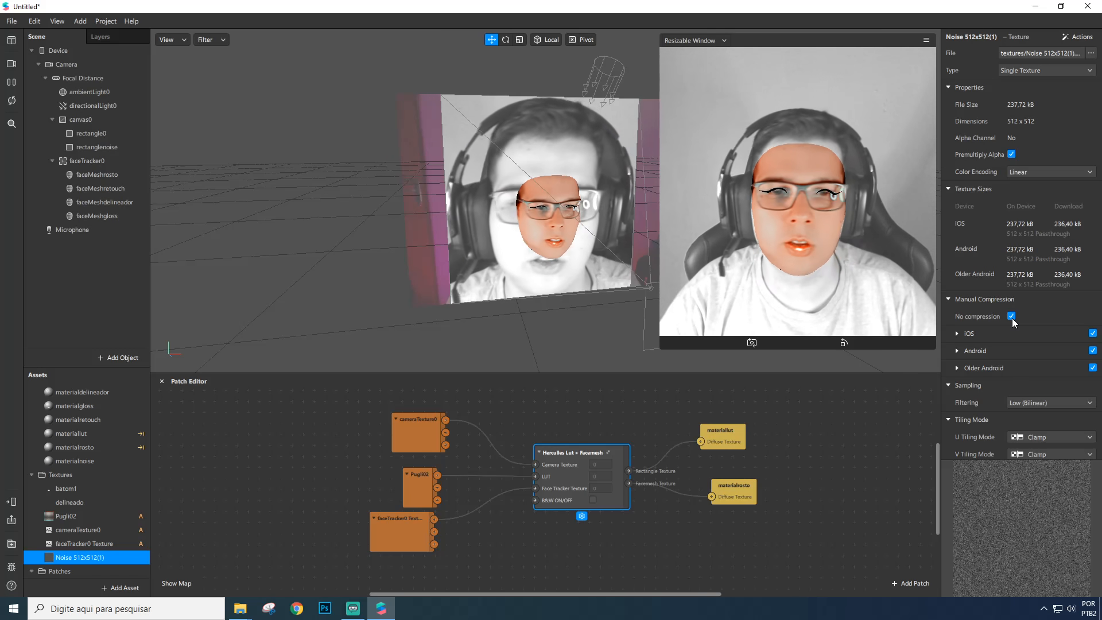
pyautogui.click(84, 511)
pyautogui.click(84, 503)
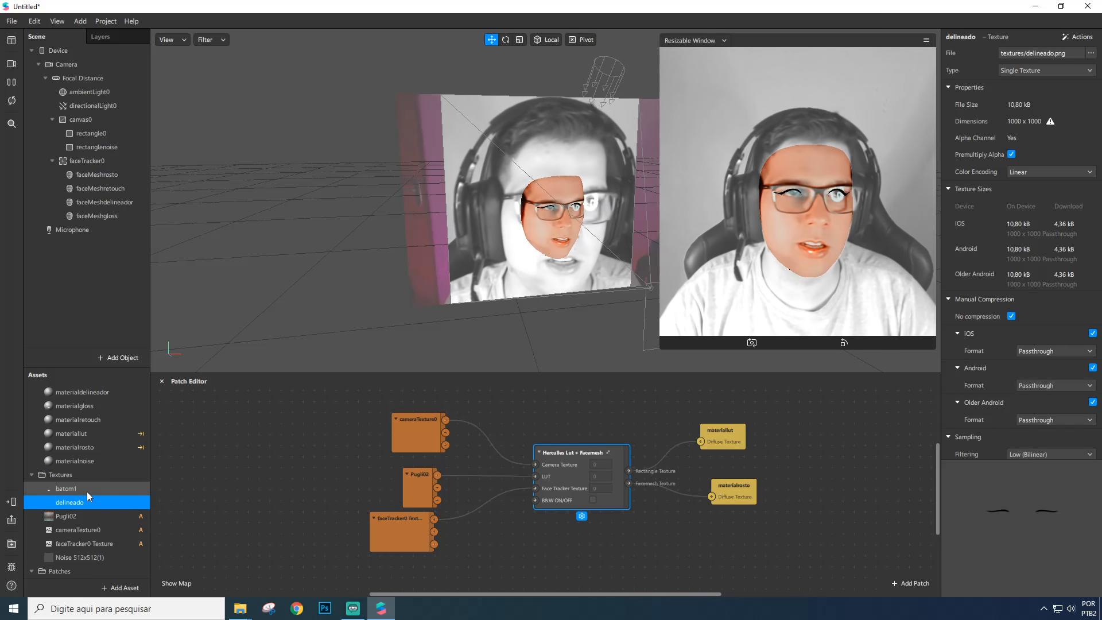
pyautogui.click(87, 490)
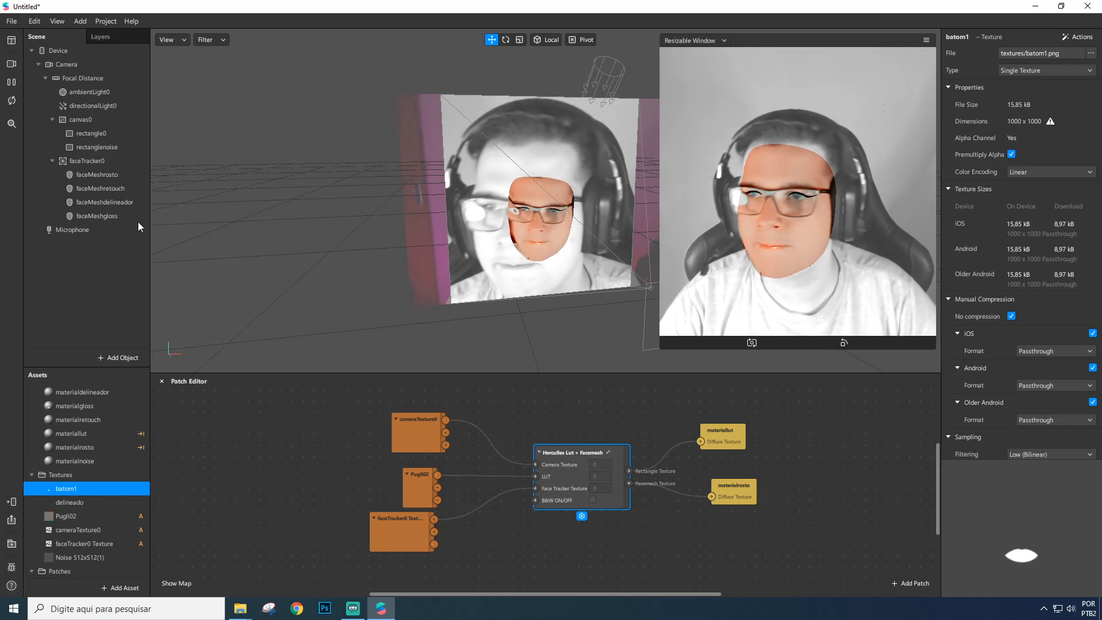
# Assign the Noise 512x512(1) texture to materialnoise and raise its BG Influence to 100
pyautogui.click(114, 148)
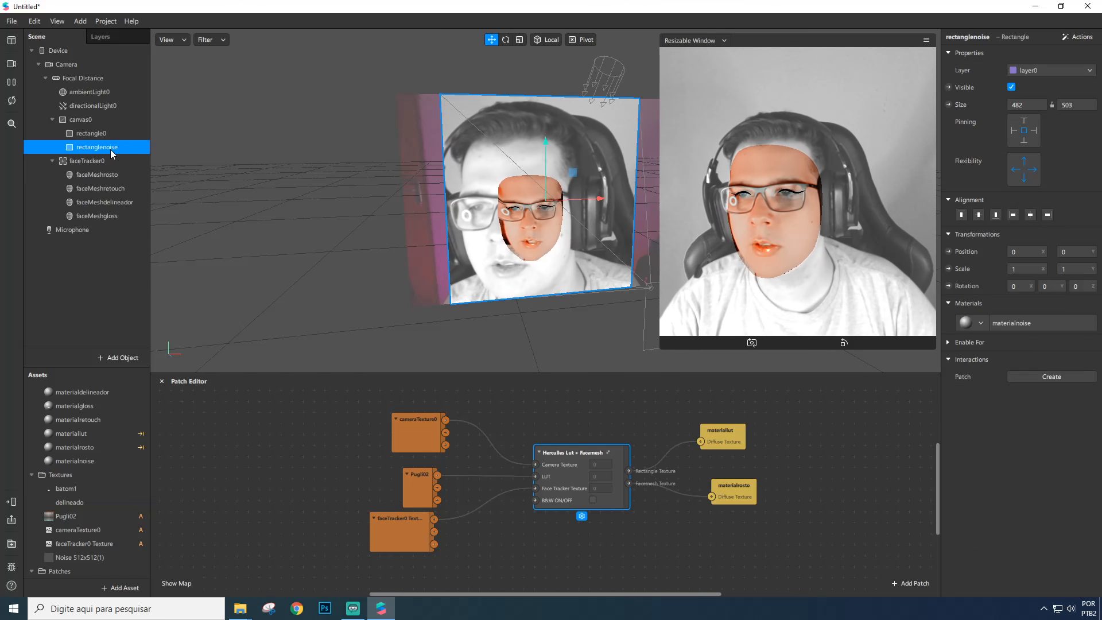
pyautogui.click(1026, 323)
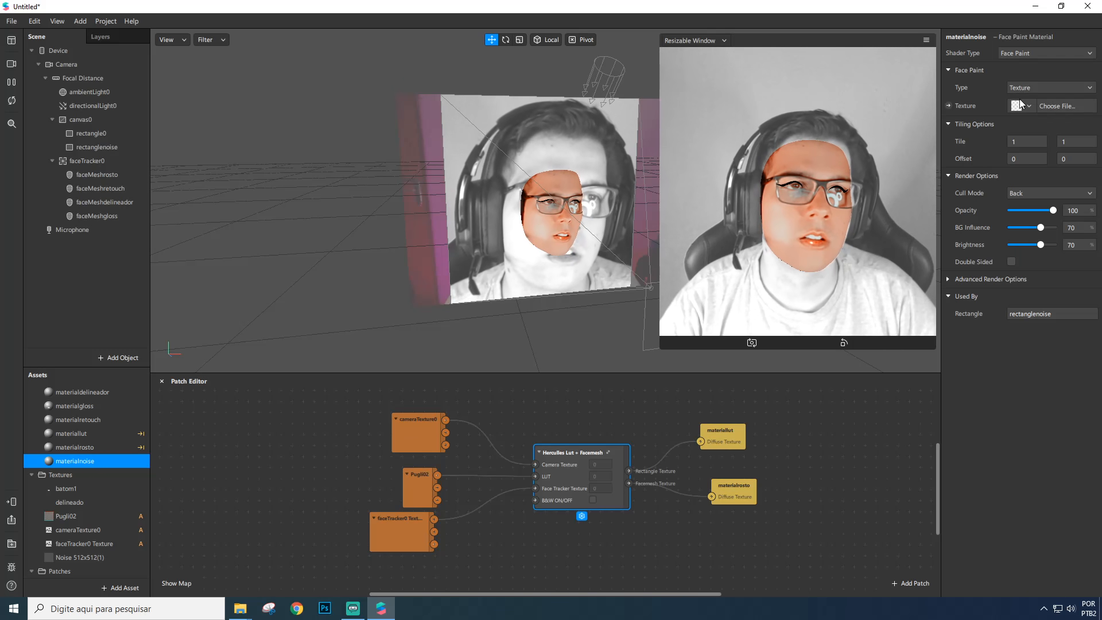
pyautogui.click(1026, 110)
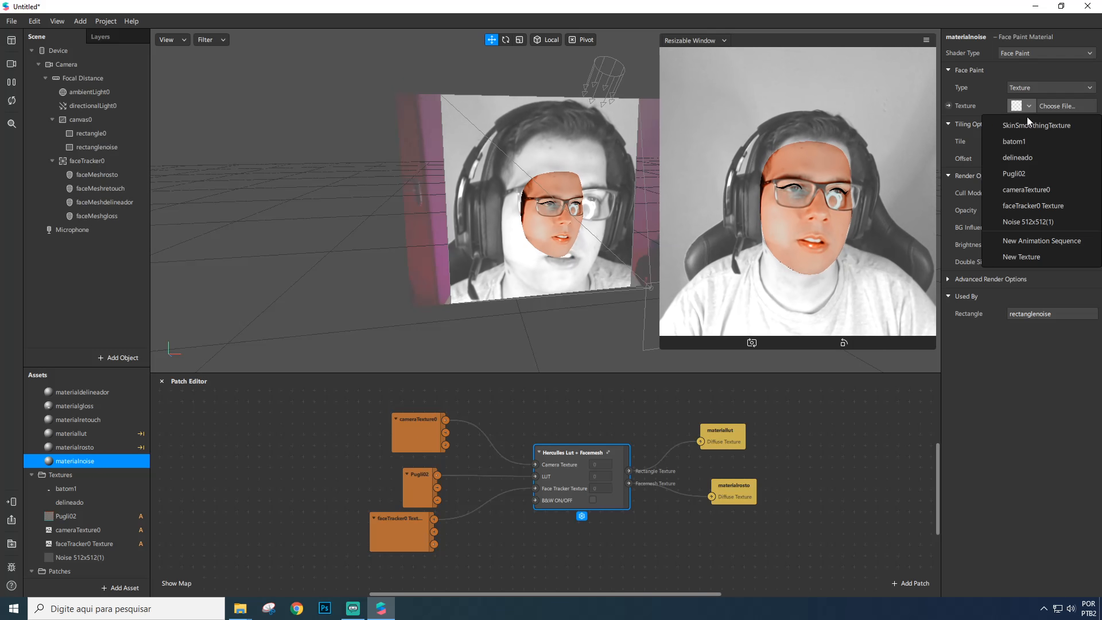
pyautogui.click(1038, 222)
pyautogui.click(593, 500)
pyautogui.click(593, 500)
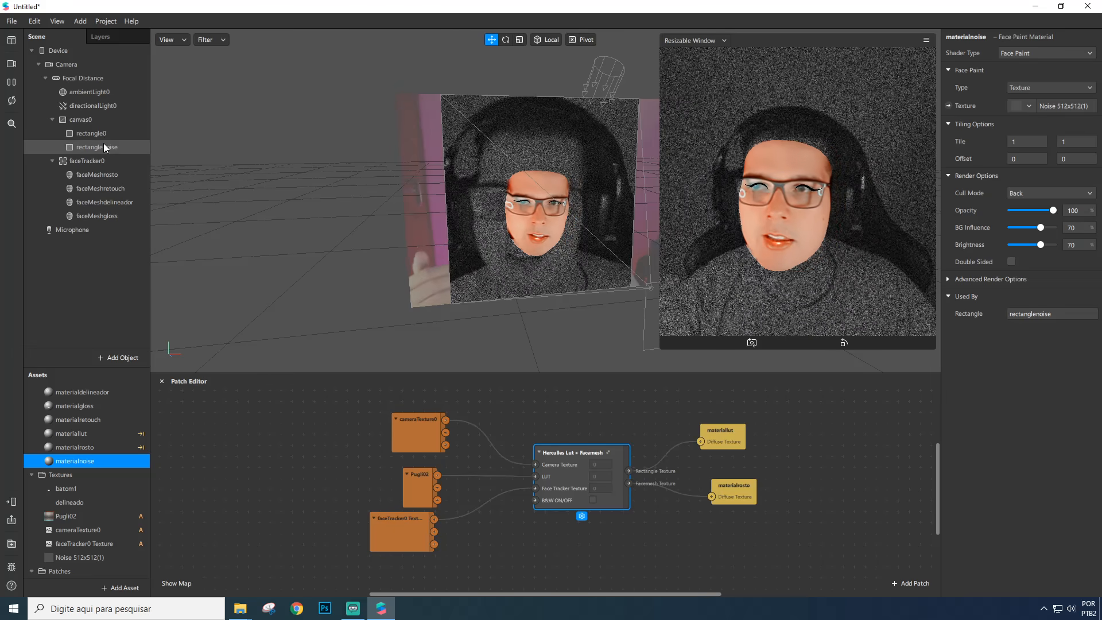
pyautogui.moveTo(1041, 228); pyautogui.dragTo(1093, 217)
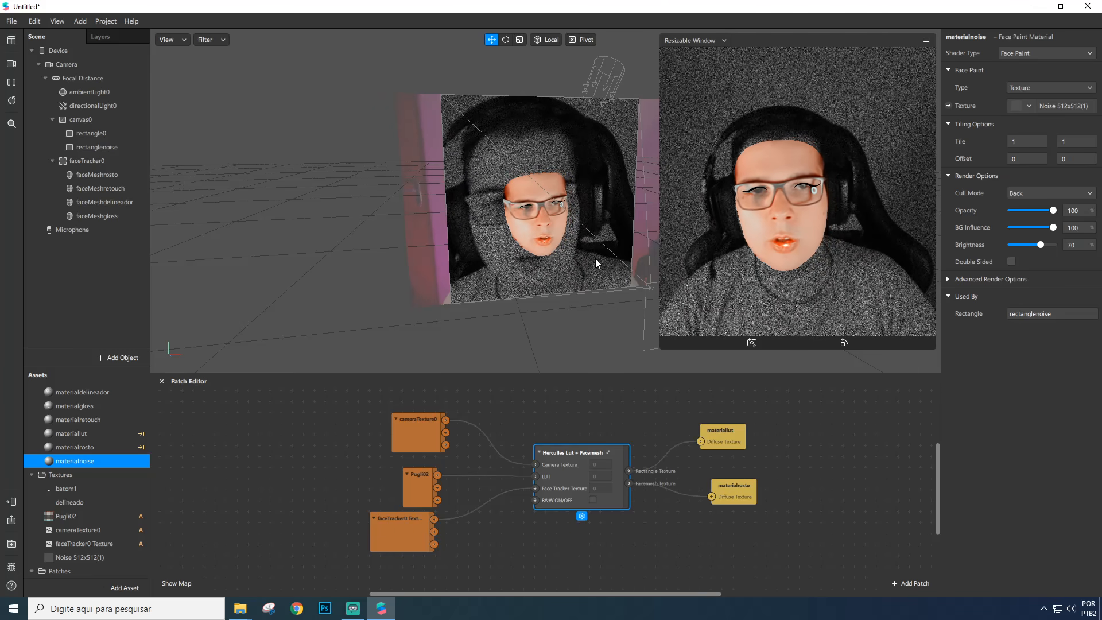
# Add a second canvas below the face tracker and move rectanglenoise into it
pyautogui.rightClick(100, 250)
pyautogui.moveTo(144, 259)
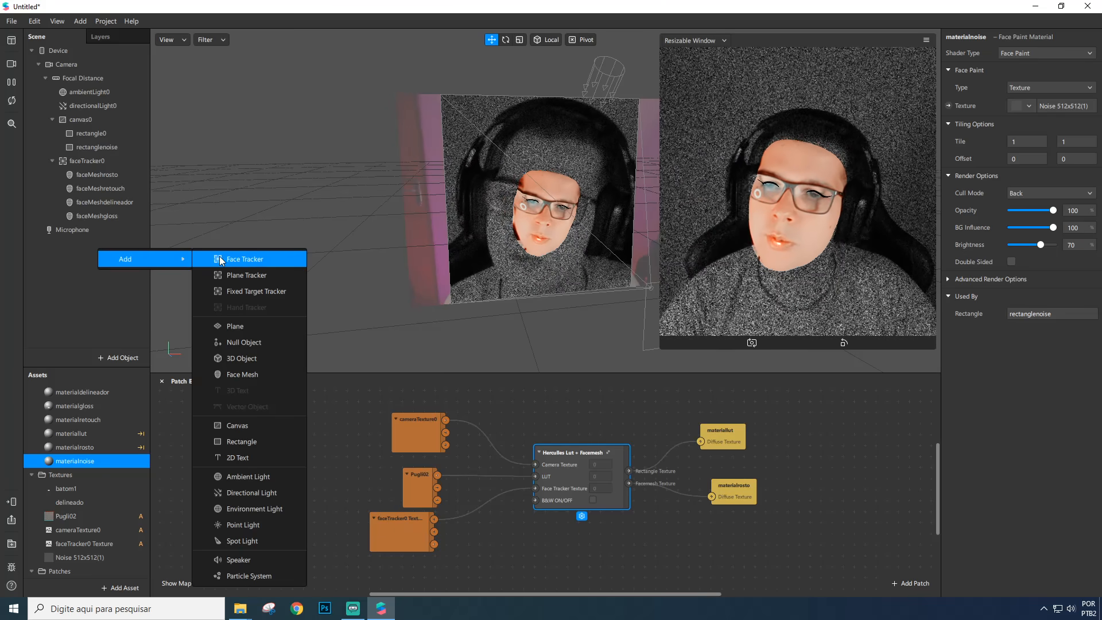
pyautogui.click(237, 425)
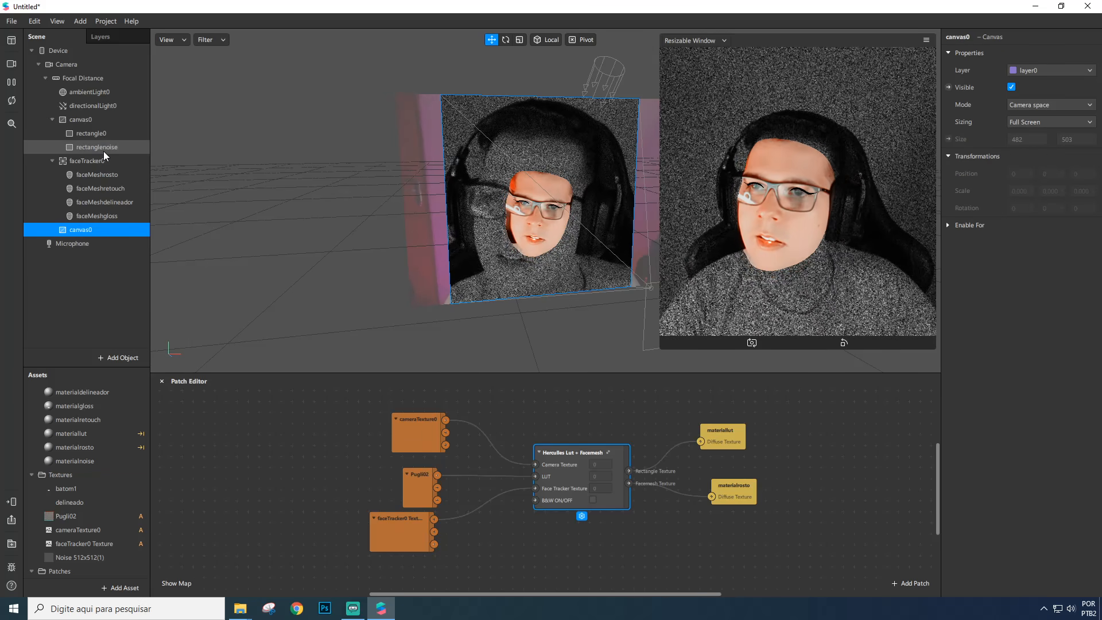
pyautogui.click(103, 147)
pyautogui.moveTo(109, 148); pyautogui.dragTo(83, 233)
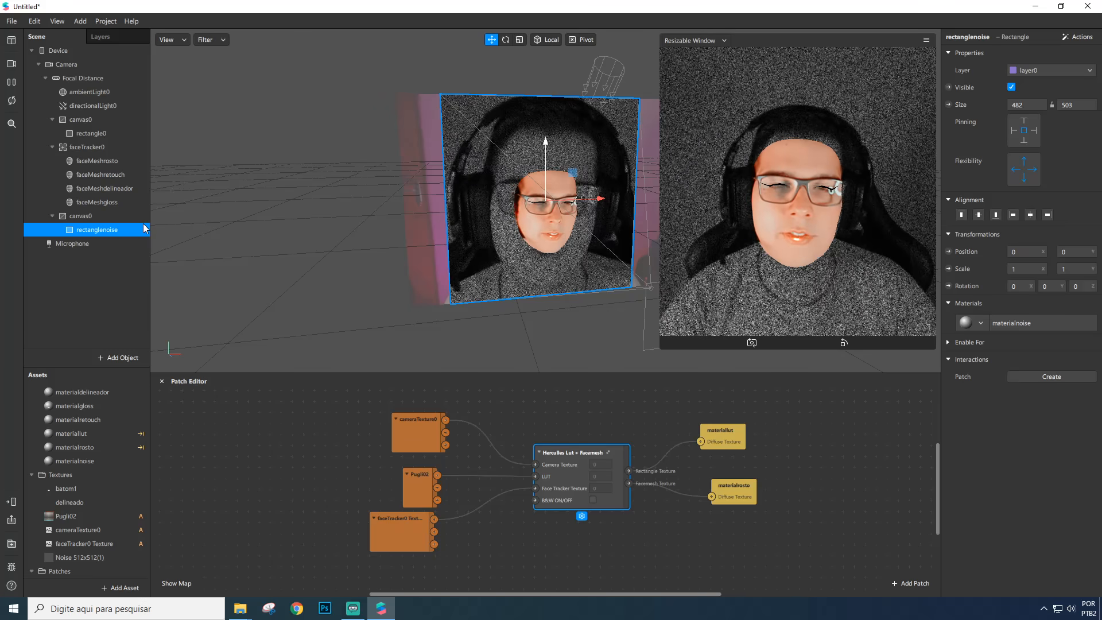
# Turn off Use Depth Test and Write to Depth on materialnoise and lower its opacity to 21
pyautogui.click(82, 218)
pyautogui.click(92, 229)
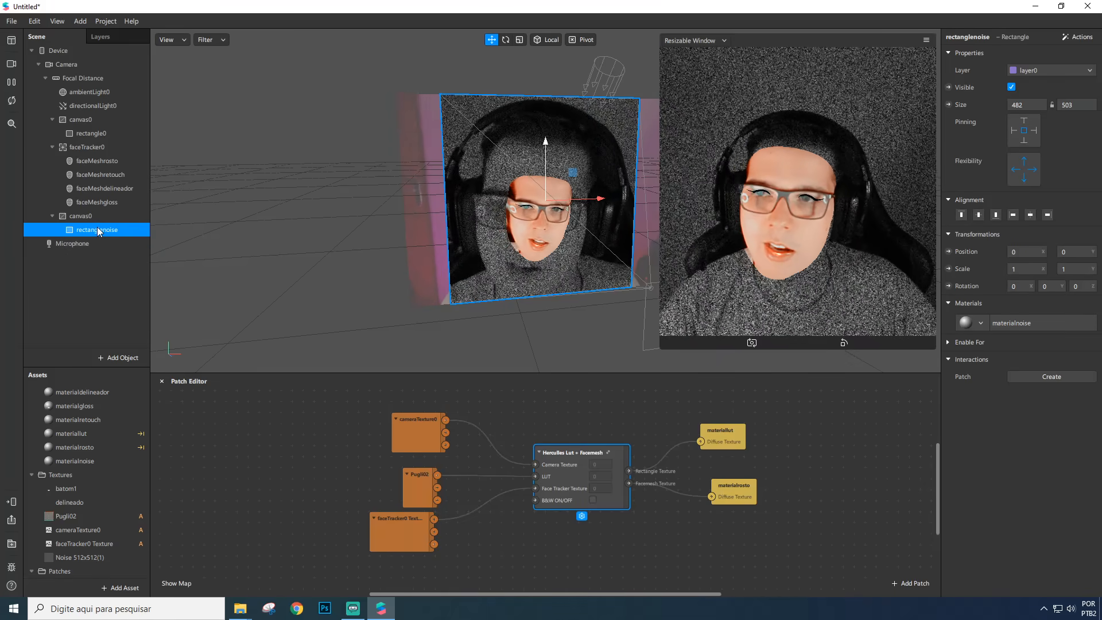
pyautogui.click(1034, 324)
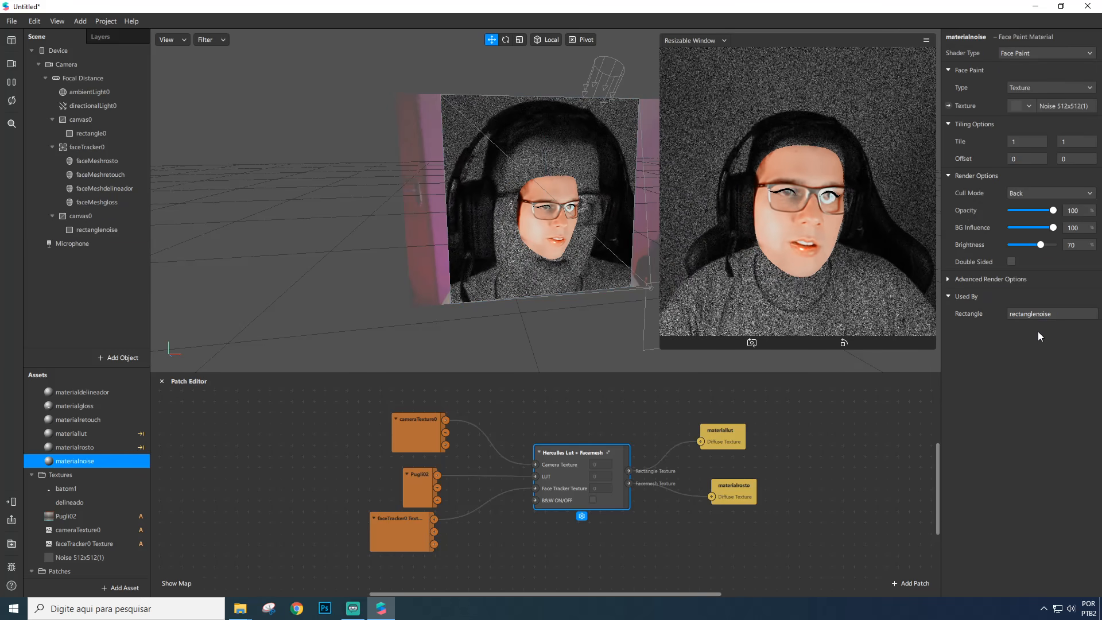
pyautogui.click(949, 279)
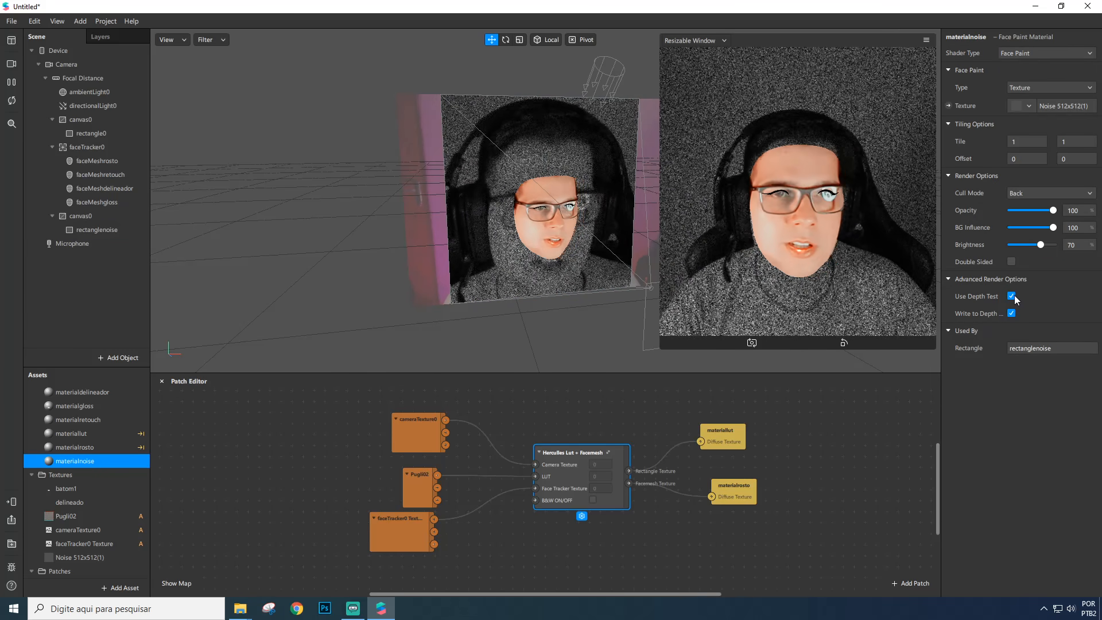
pyautogui.click(1012, 314)
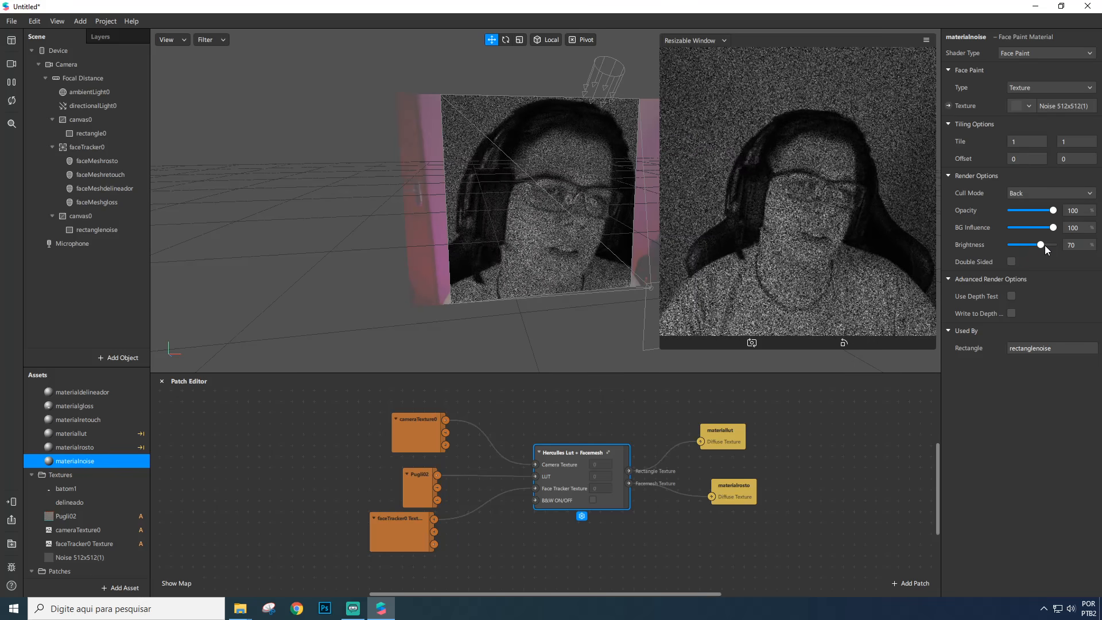
pyautogui.moveTo(1046, 213); pyautogui.dragTo(1019, 215)
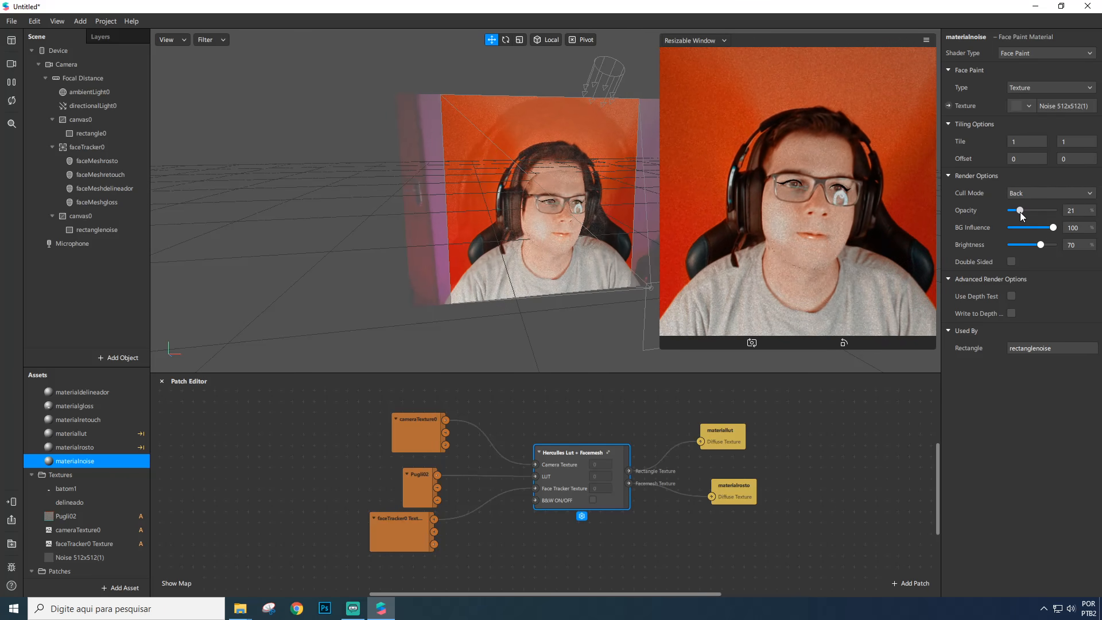
# Set the Skin Smoothing of materialretouch to 58
pyautogui.click(91, 421)
pyautogui.moveTo(1028, 105); pyautogui.dragTo(1101, 106)
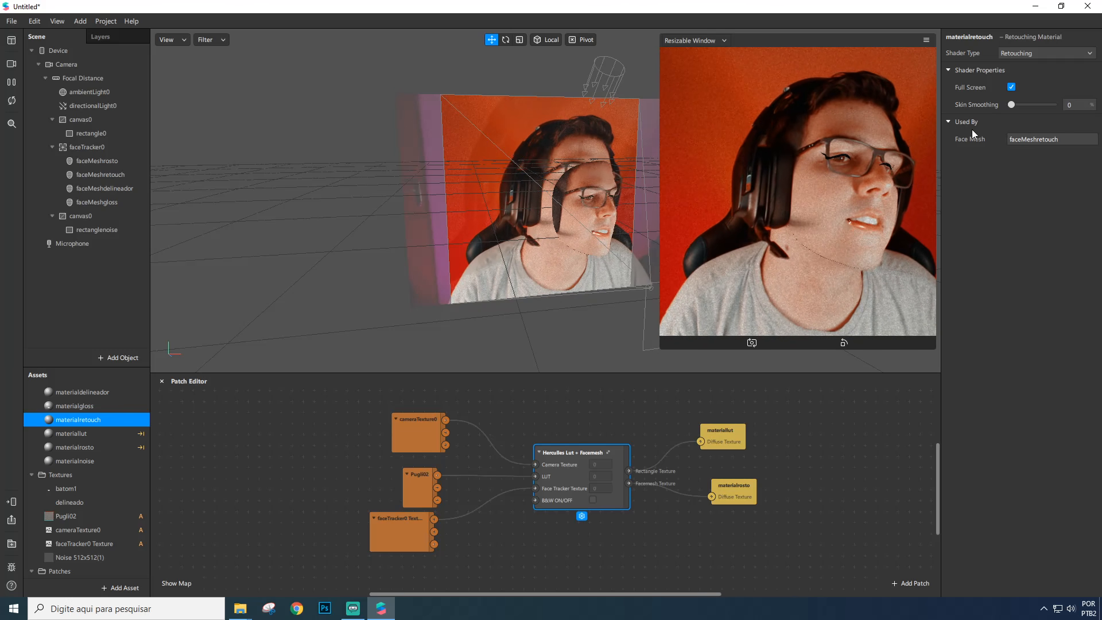
pyautogui.moveTo(1051, 105); pyautogui.dragTo(1035, 123)
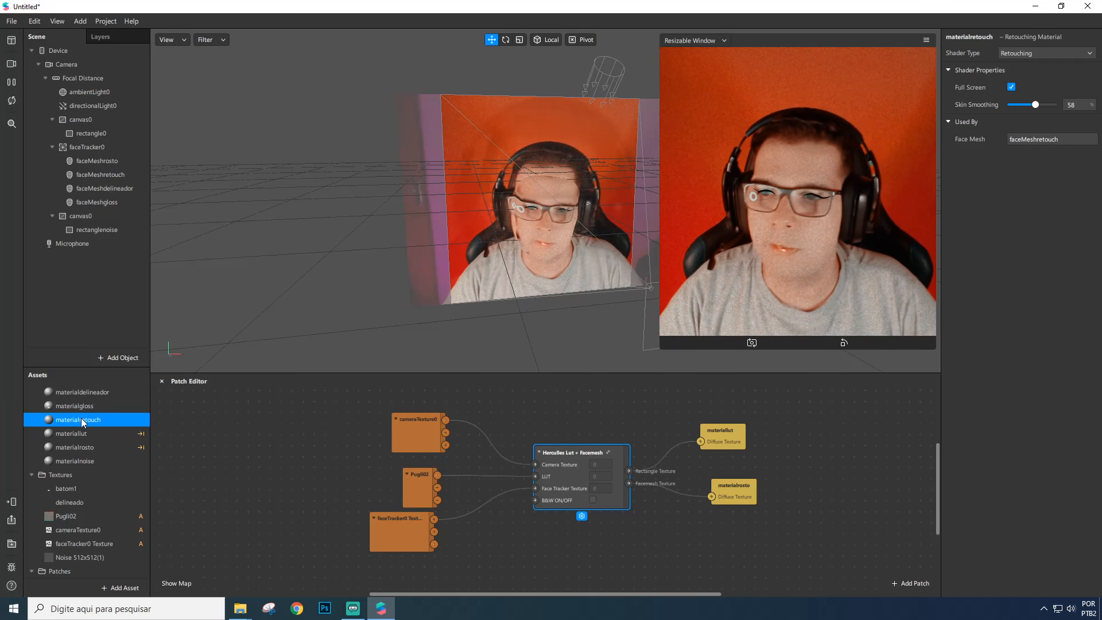
pyautogui.click(91, 232)
pyautogui.click(99, 139)
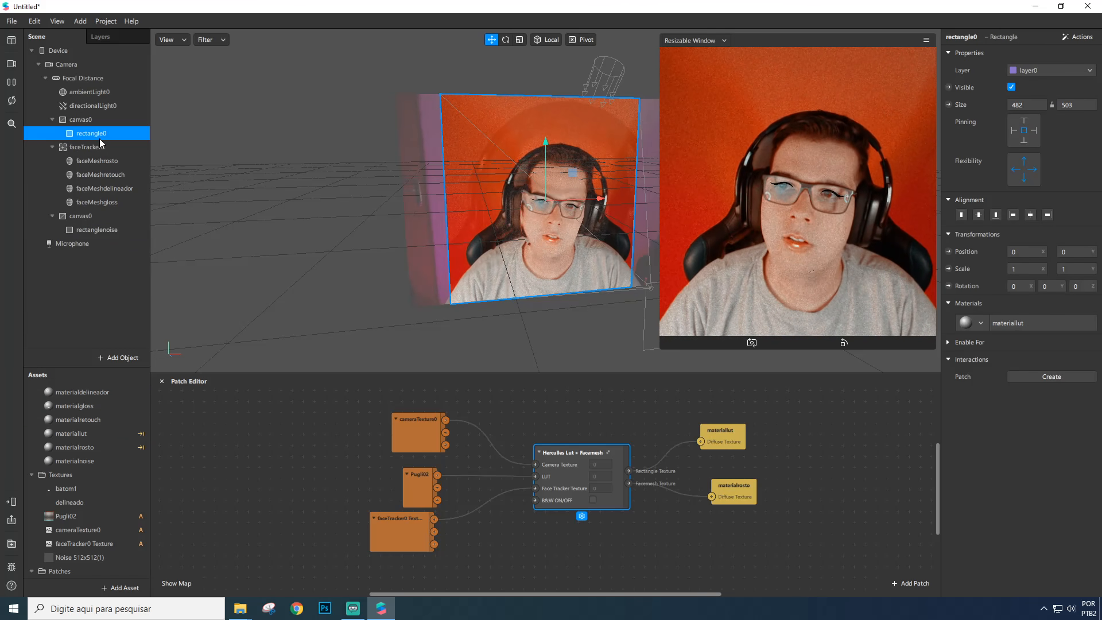
pyautogui.click(101, 175)
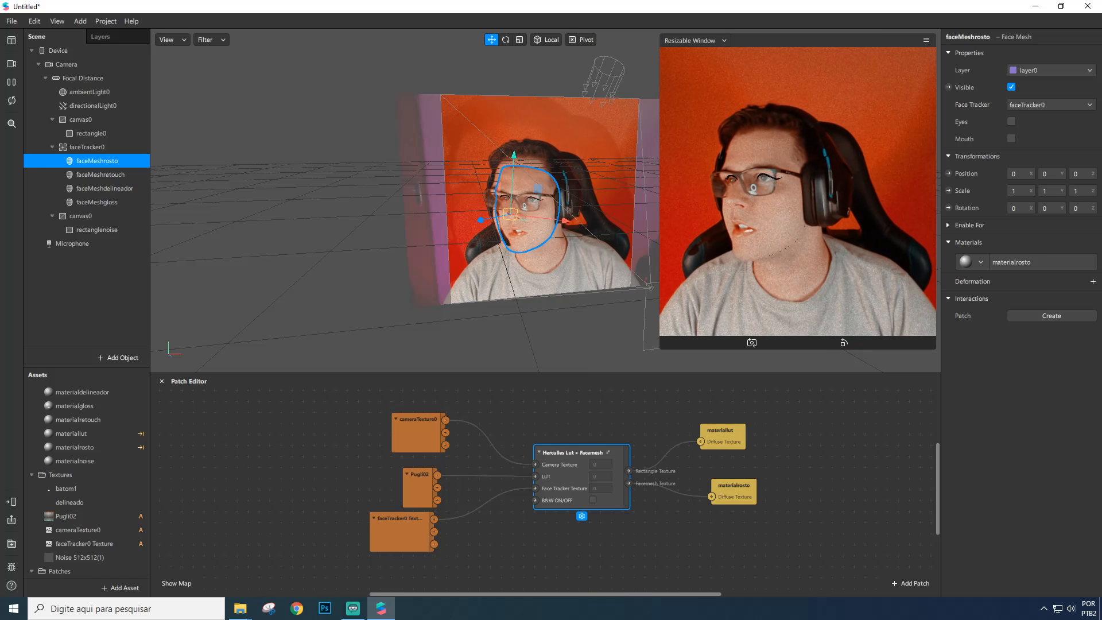
pyautogui.scroll(-1, 178, 399)
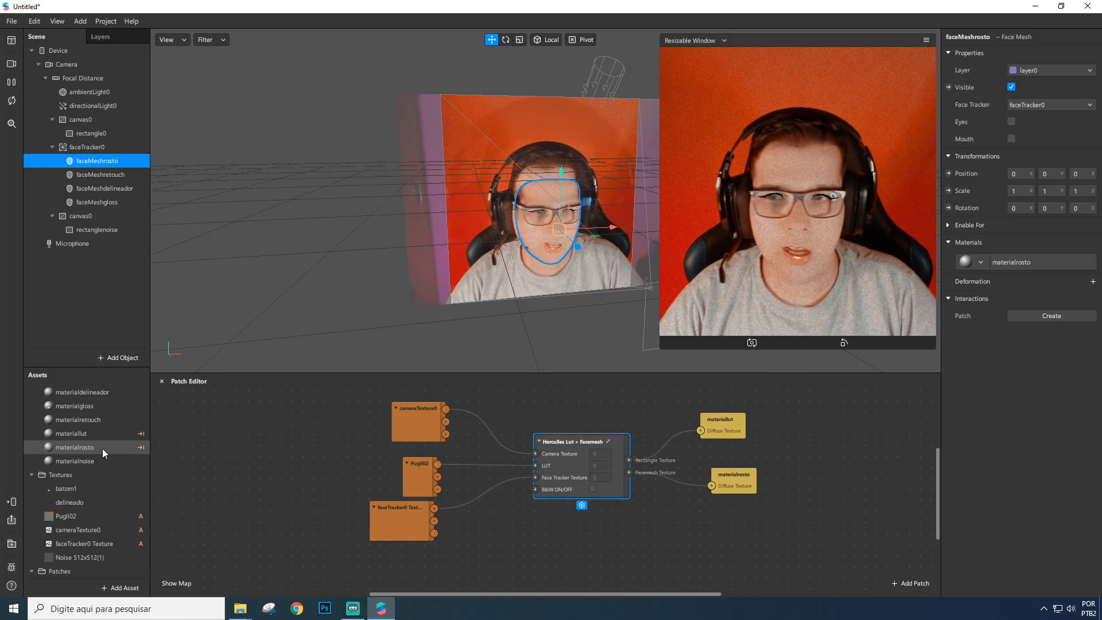
pyautogui.scroll(1, 325, 447)
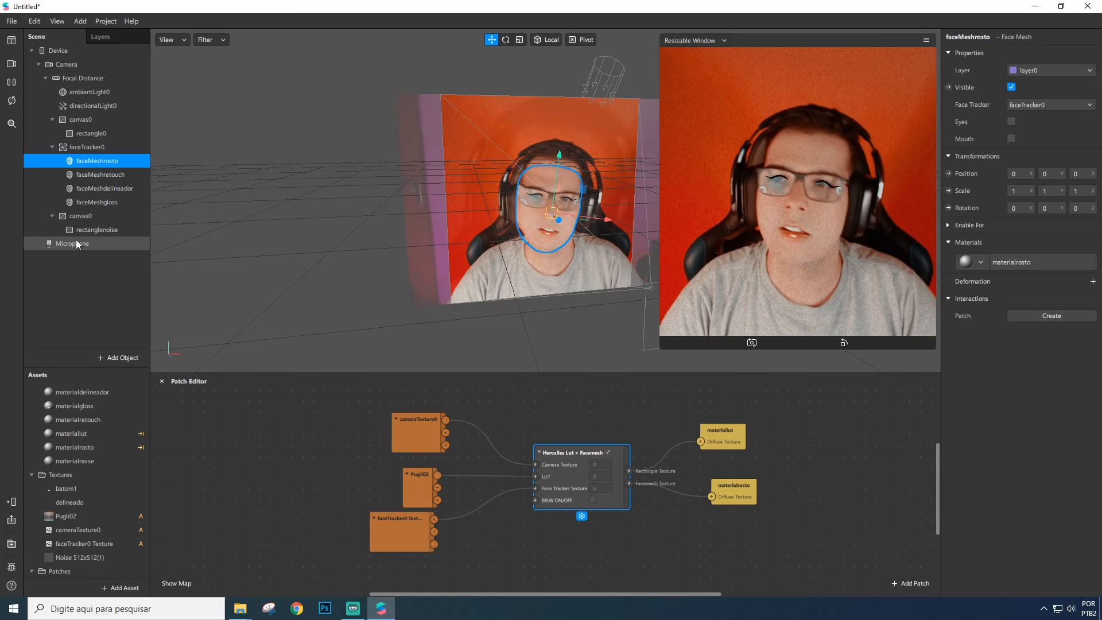
# Import the faceMeshMask texture into the project's assets and enable No compression for it
pyautogui.moveTo(0, 460); pyautogui.dragTo(109, 484)
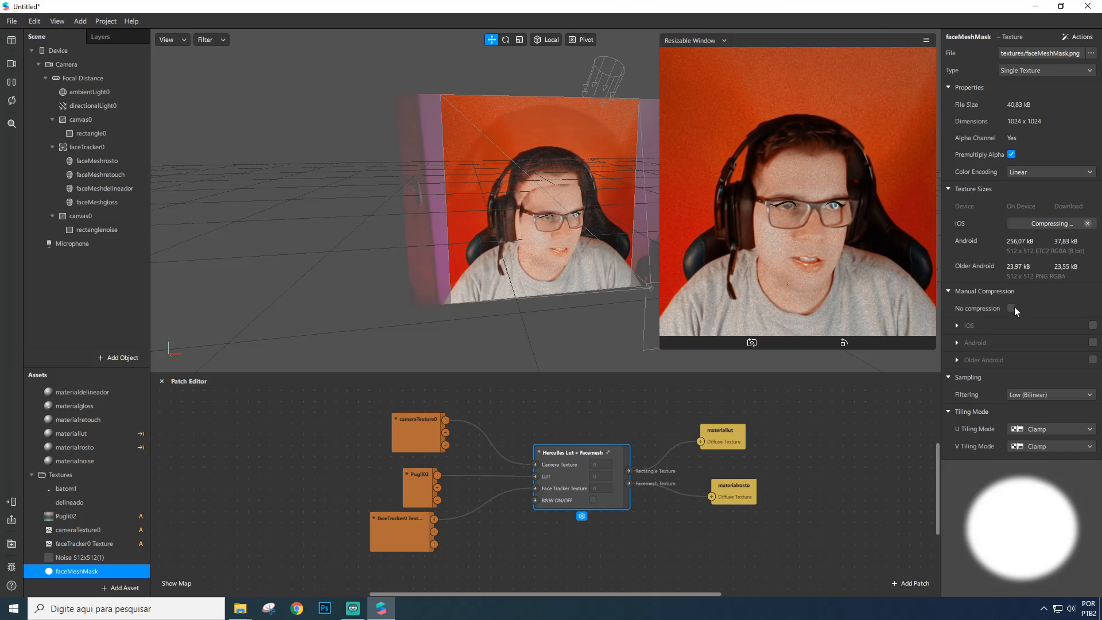
pyautogui.click(1012, 317)
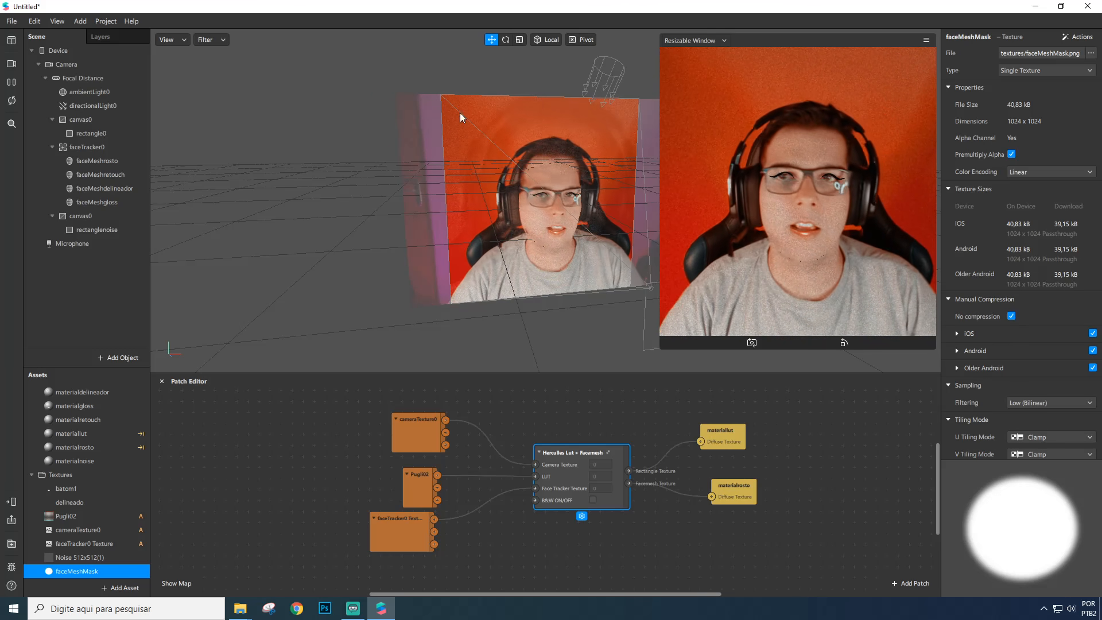
pyautogui.click(132, 21)
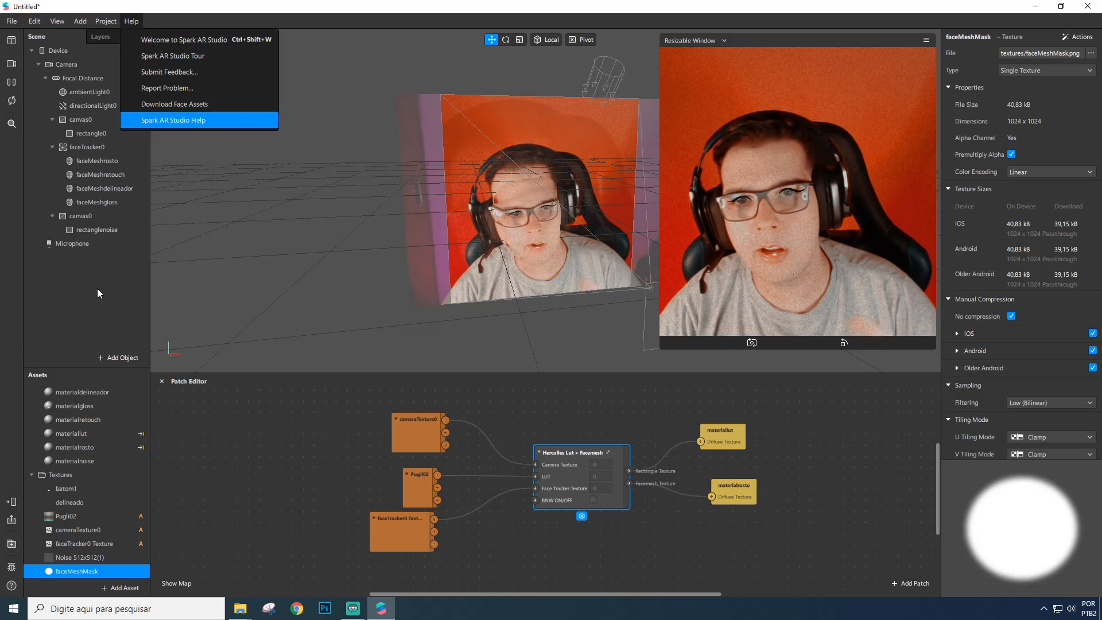
pyautogui.click(81, 304)
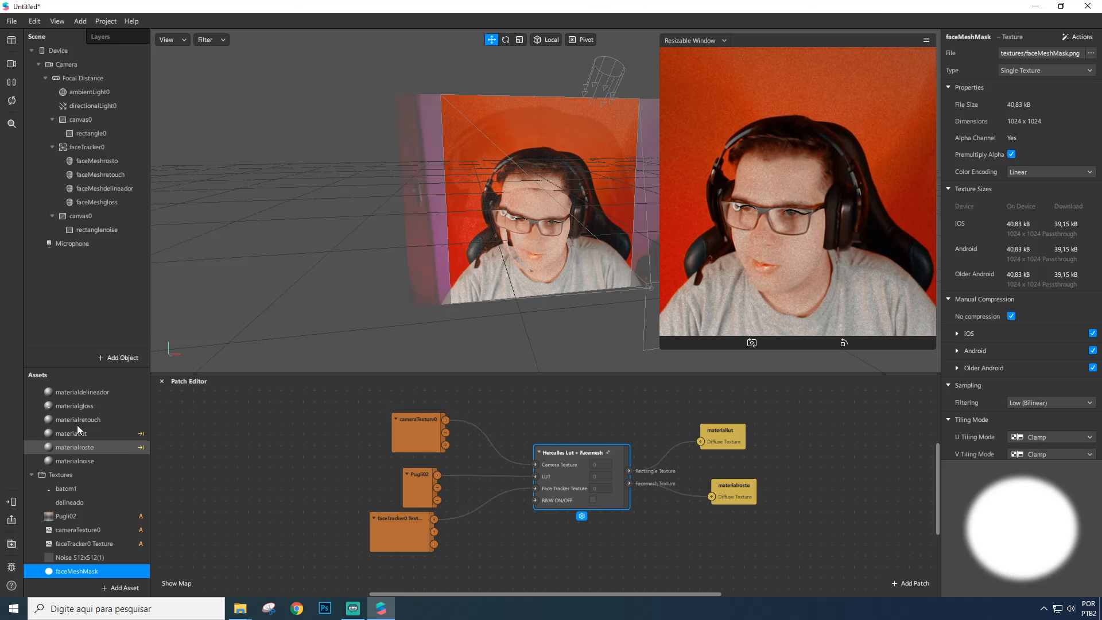
# Enable Alpha on materialrosto and assign faceMeshMask as its alpha texture
pyautogui.click(91, 447)
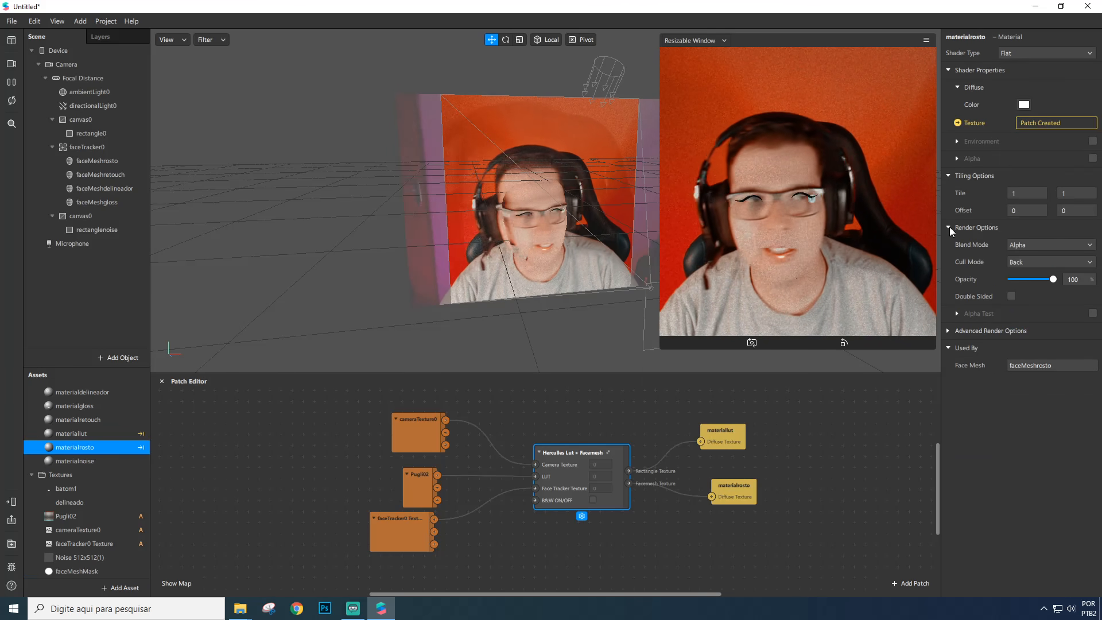
pyautogui.click(1092, 158)
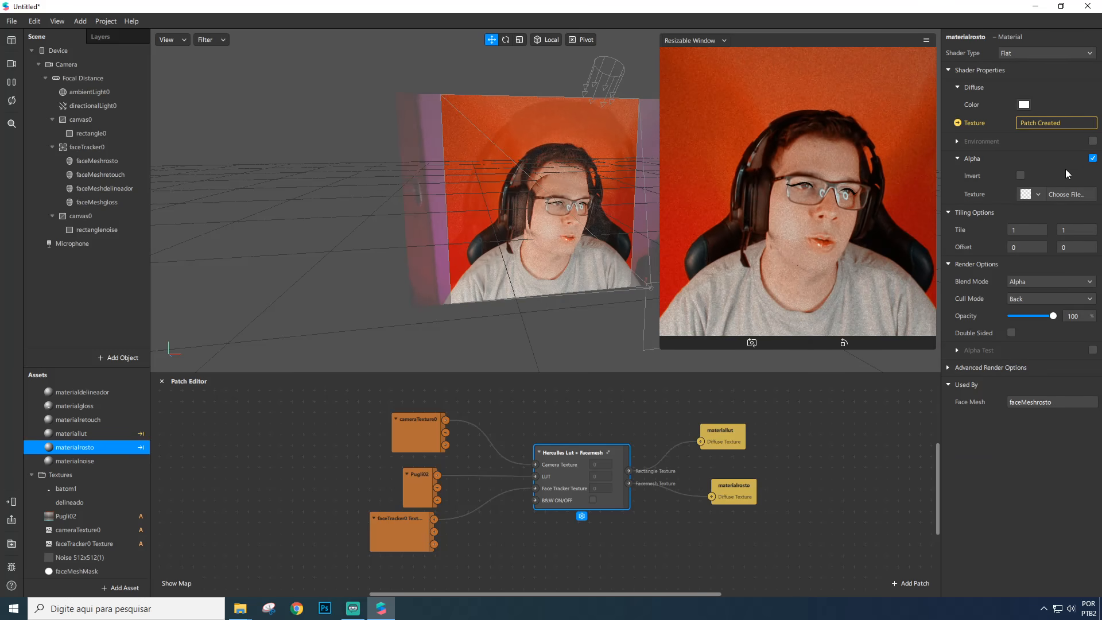
pyautogui.click(1033, 194)
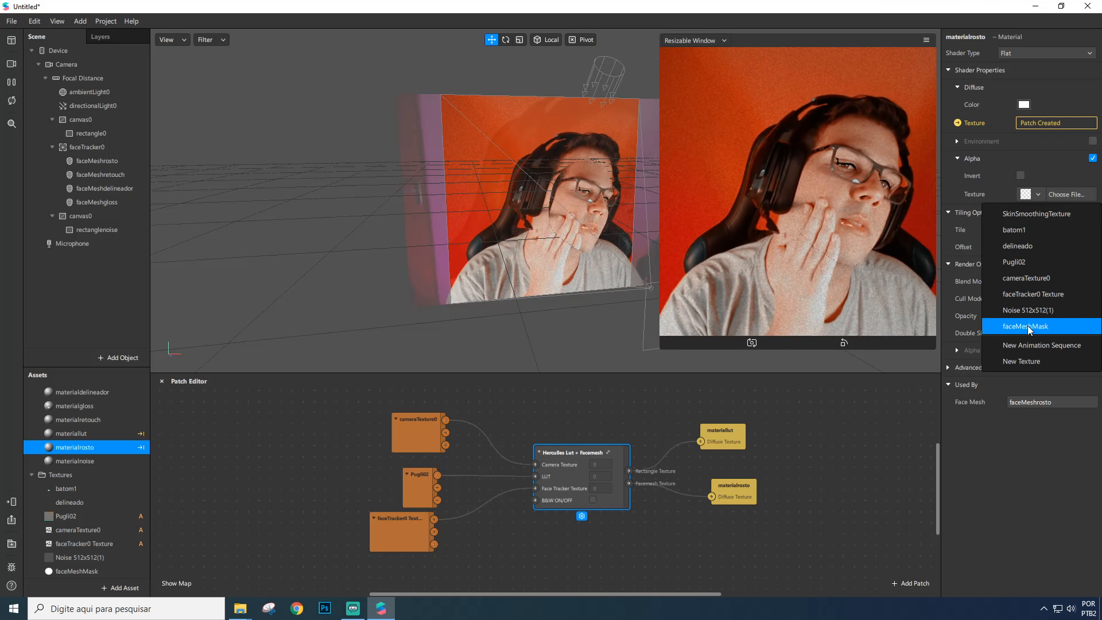
pyautogui.click(1026, 326)
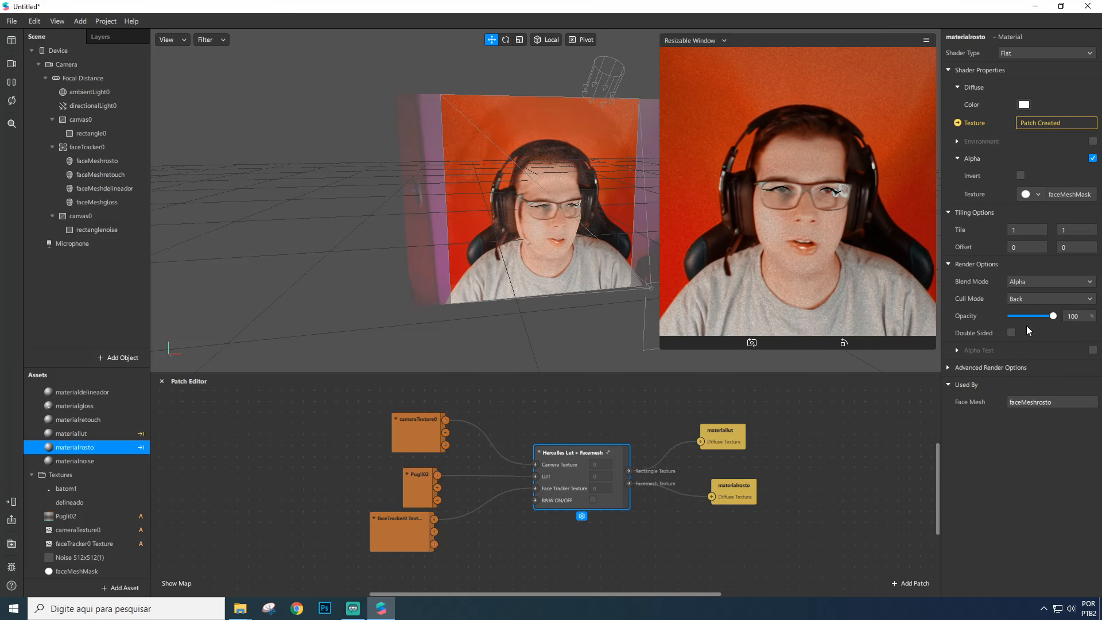
# Shift the Herculles Lut + Facemesh patch slightly down and set the opacity of materialnoise to 22
pyautogui.moveTo(601, 449); pyautogui.dragTo(600, 460)
pyautogui.click(768, 459)
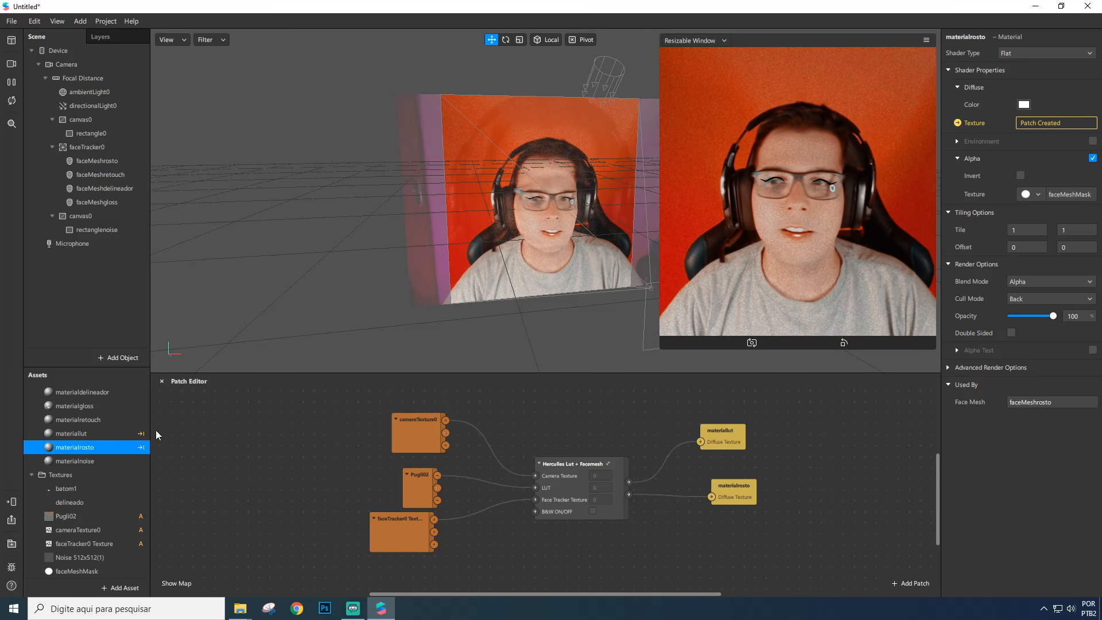
pyautogui.click(79, 461)
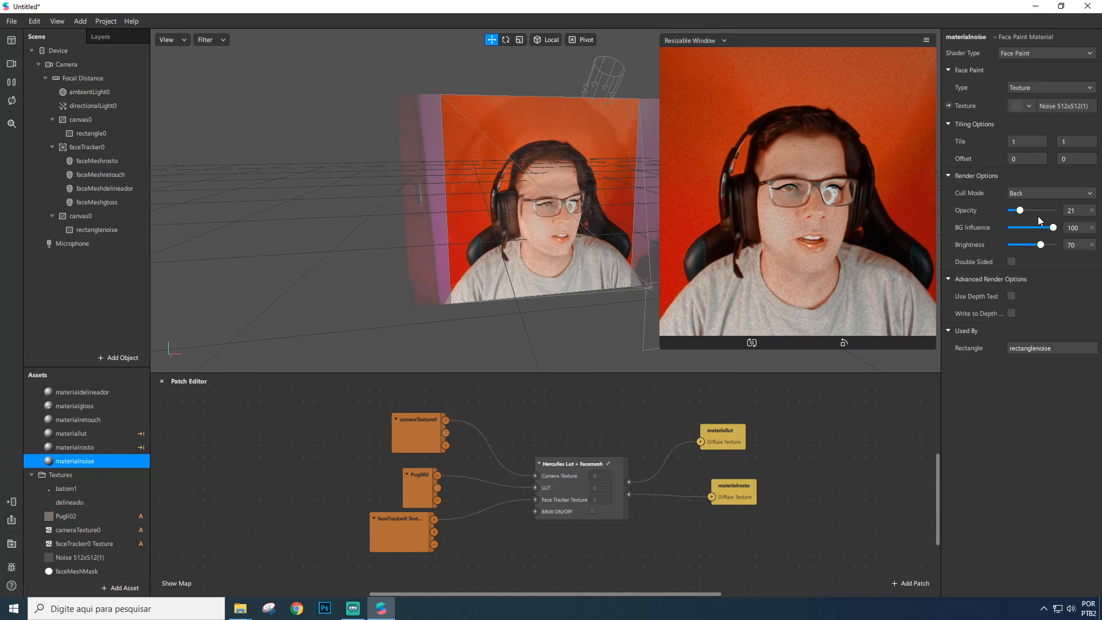
pyautogui.moveTo(1027, 211)
pyautogui.mouseDown()
pyautogui.moveTo(1005, 213)
pyautogui.moveTo(1021, 213)
pyautogui.mouseUp()
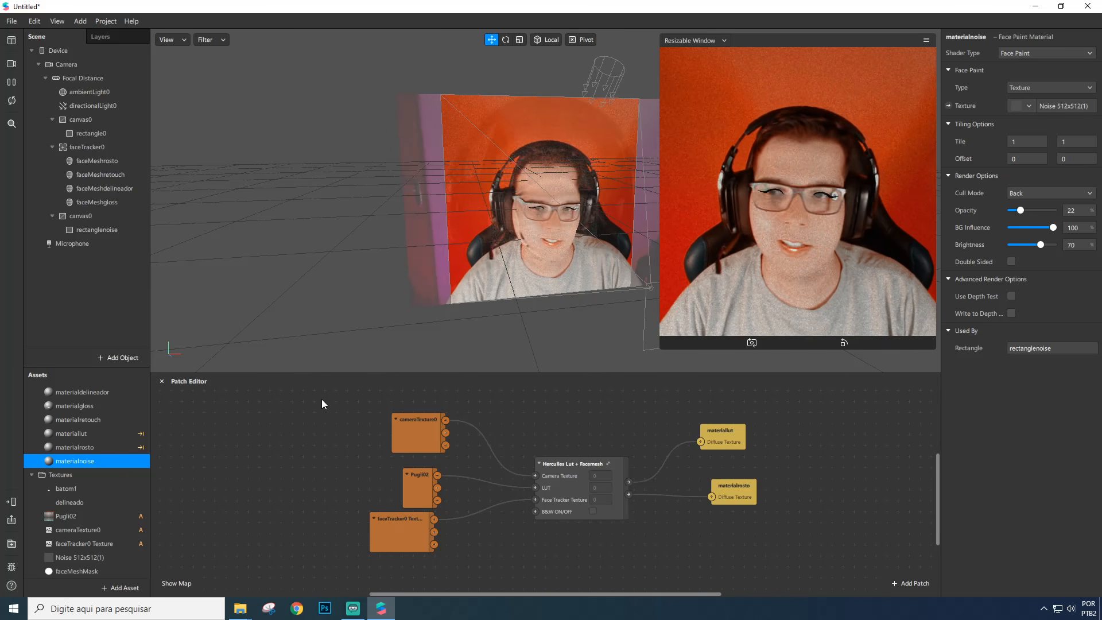